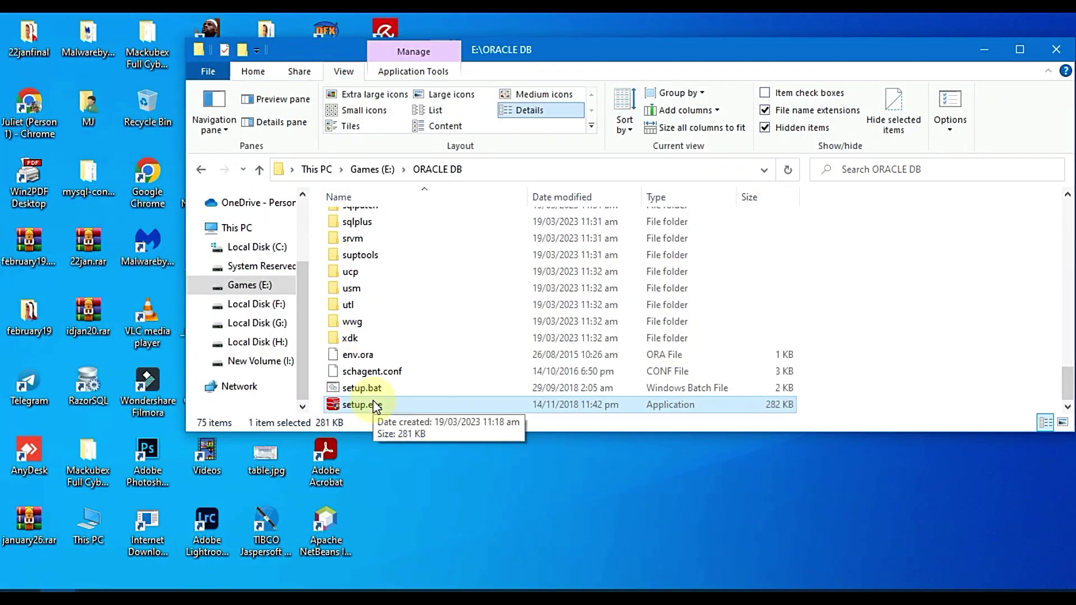
Rename the ORACLE DB folder on E: to db_home
{"action": "left_click_drag", "start_coordinate": [687, 46], "coordinate": [596, 37]}
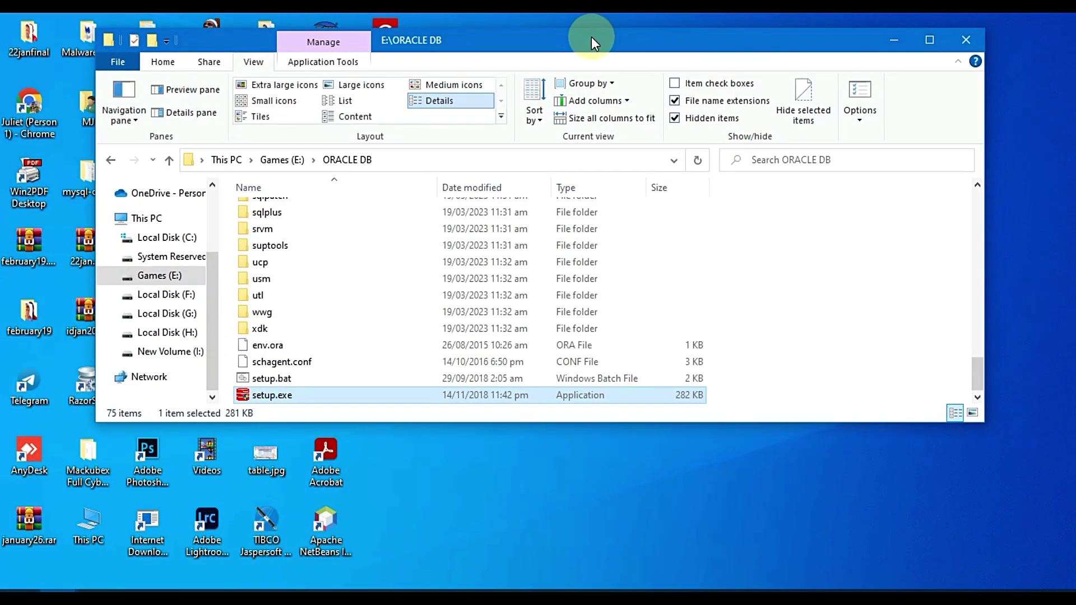
{"action": "left_click", "coordinate": [793, 348]}
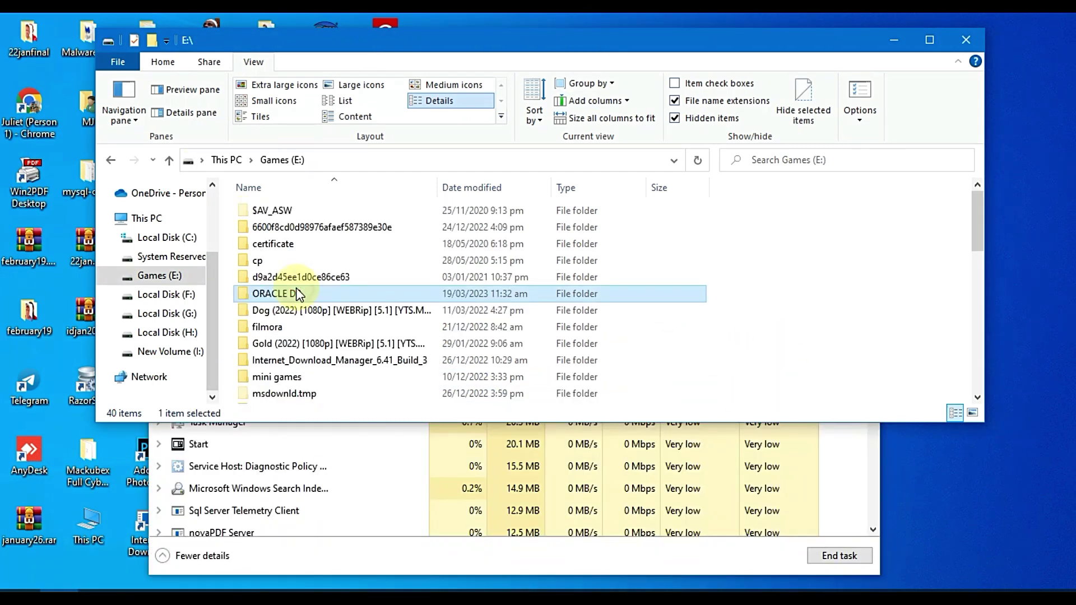
{"action": "key", "text": "F2"}
{"action": "type", "text": "db_home"}
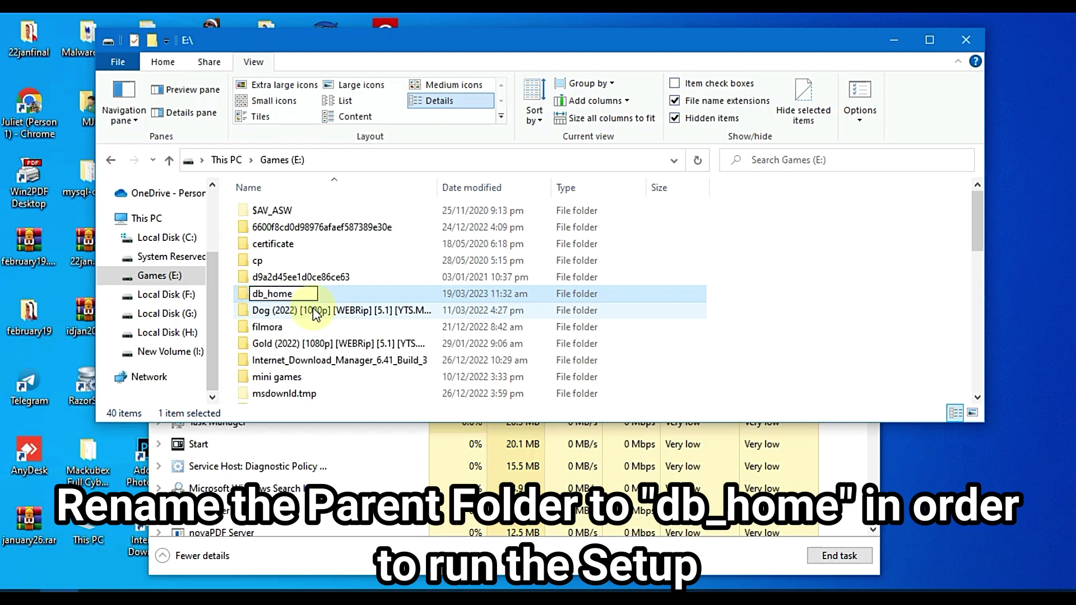
{"action": "key", "text": "Return"}
{"action": "key", "text": "Return"}
Run setup.exe from the db_home folder to start the Oracle installer
{"action": "scroll", "coordinate": [313, 308], "scroll_direction": "down", "scroll_amount": 12}
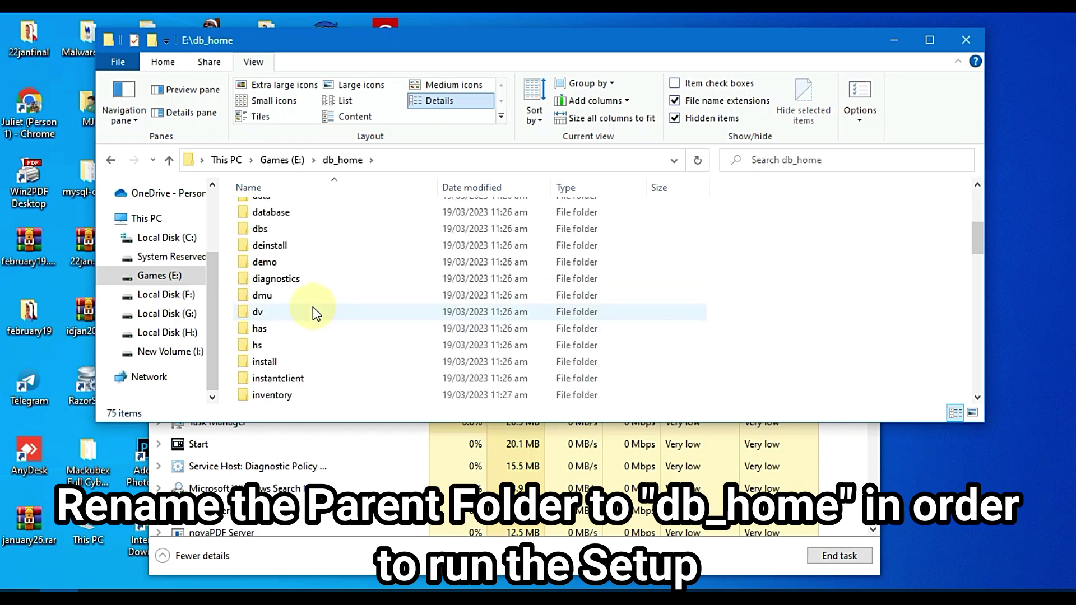
{"action": "scroll", "coordinate": [277, 387], "scroll_direction": "down", "scroll_amount": 10}
{"action": "double_click", "coordinate": [280, 396]}
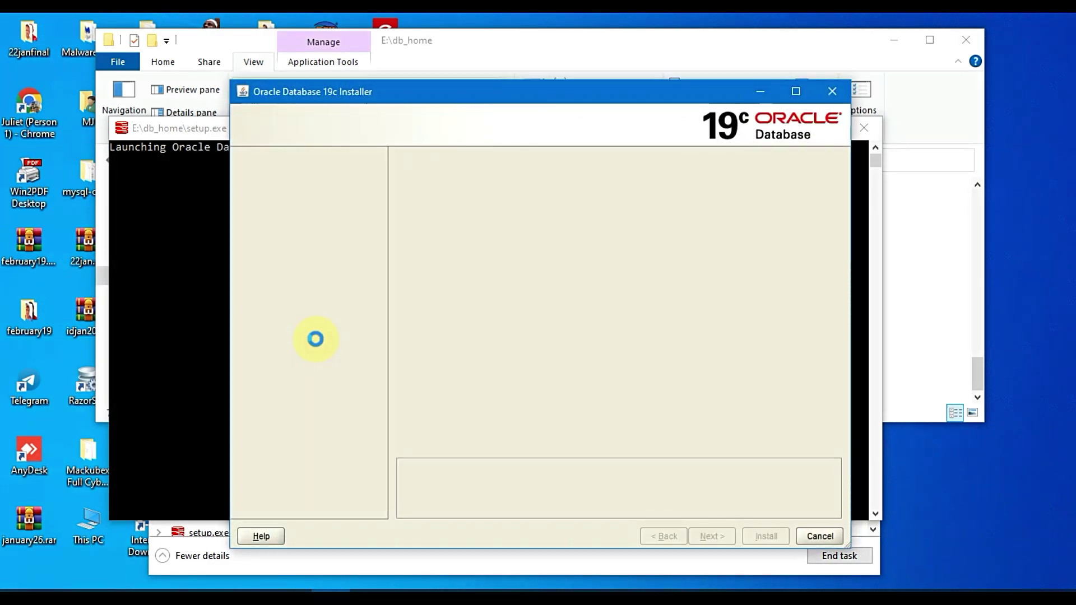
Choose a single instance database with the Desktop class install
{"action": "left_click", "coordinate": [937, 63]}
{"action": "left_click", "coordinate": [899, 46]}
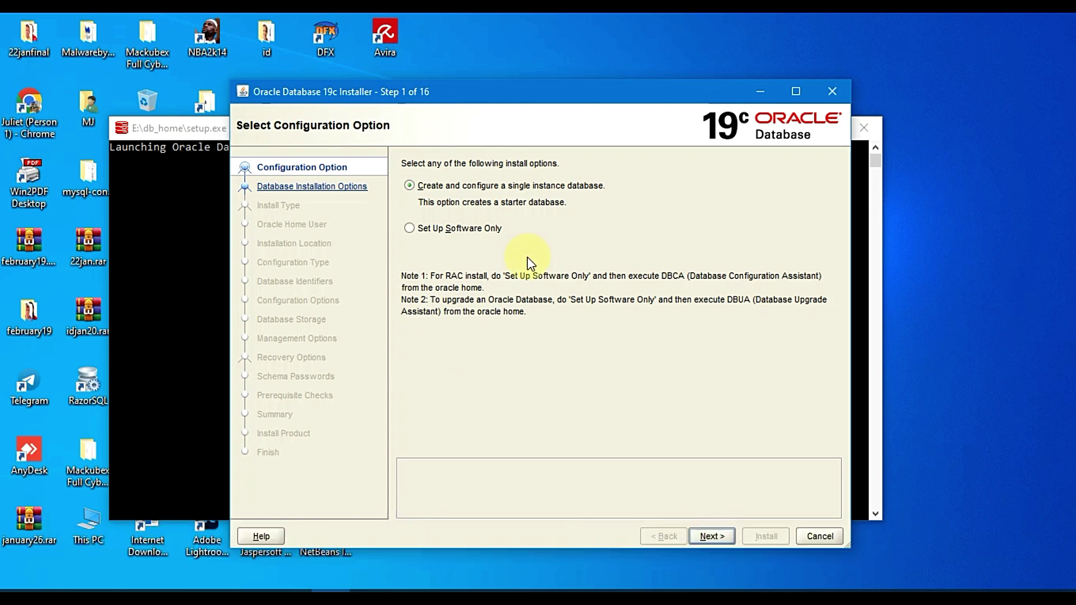
{"action": "left_click", "coordinate": [707, 534]}
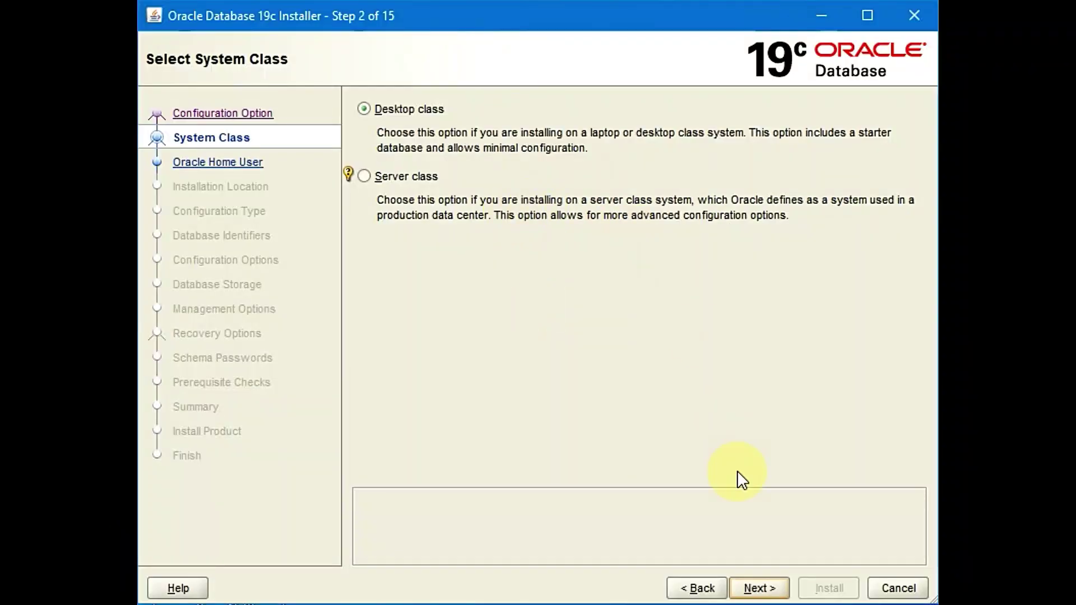
{"action": "left_click", "coordinate": [712, 536]}
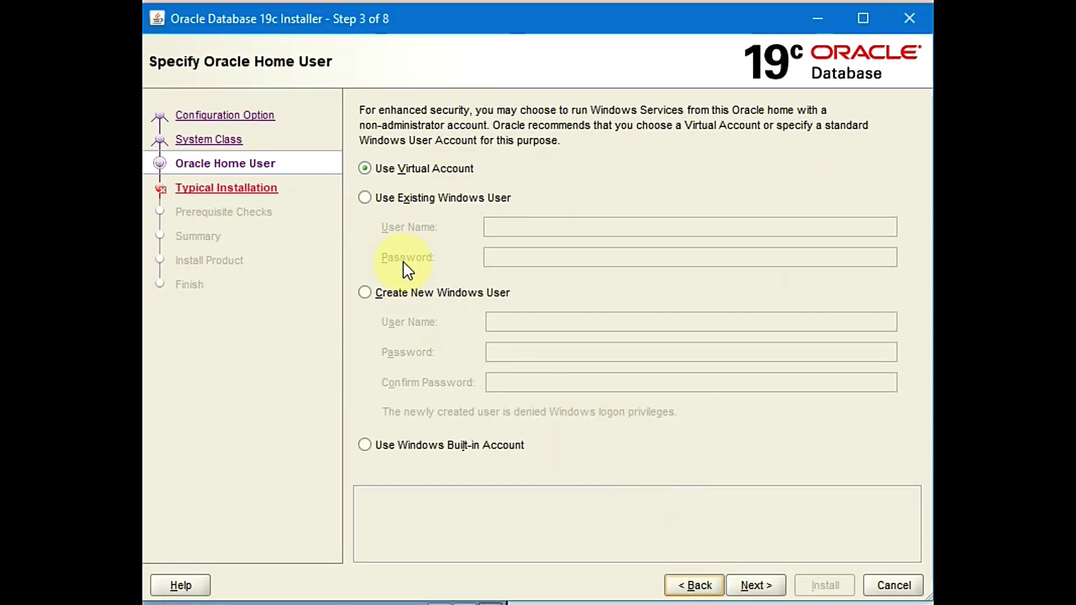
Create a new Windows user as Oracle home user, entering its name and continuing
{"action": "left_click", "coordinate": [428, 294]}
{"action": "left_click", "coordinate": [543, 319]}
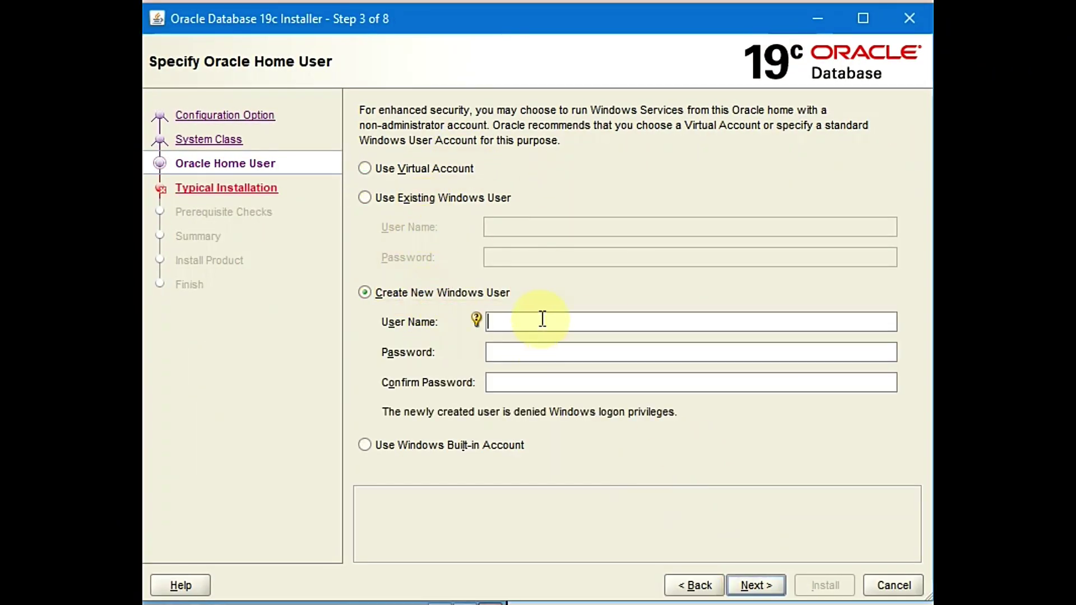
{"action": "type", "text": "admin"}
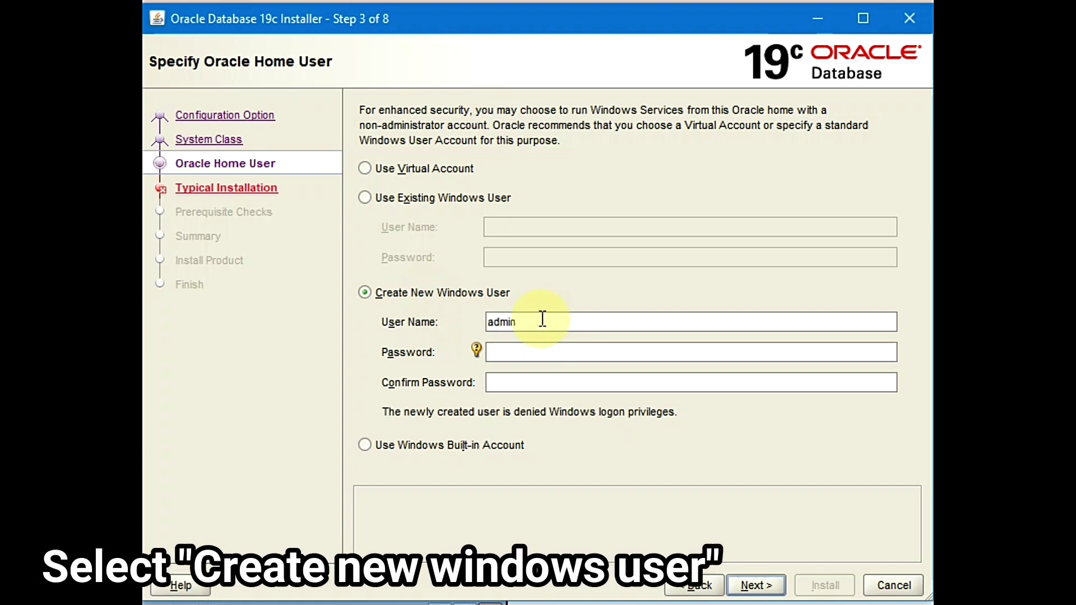
{"action": "type", "text": "1234"}
{"action": "left_click", "coordinate": [754, 585]}
{"action": "left_click", "coordinate": [566, 330]}
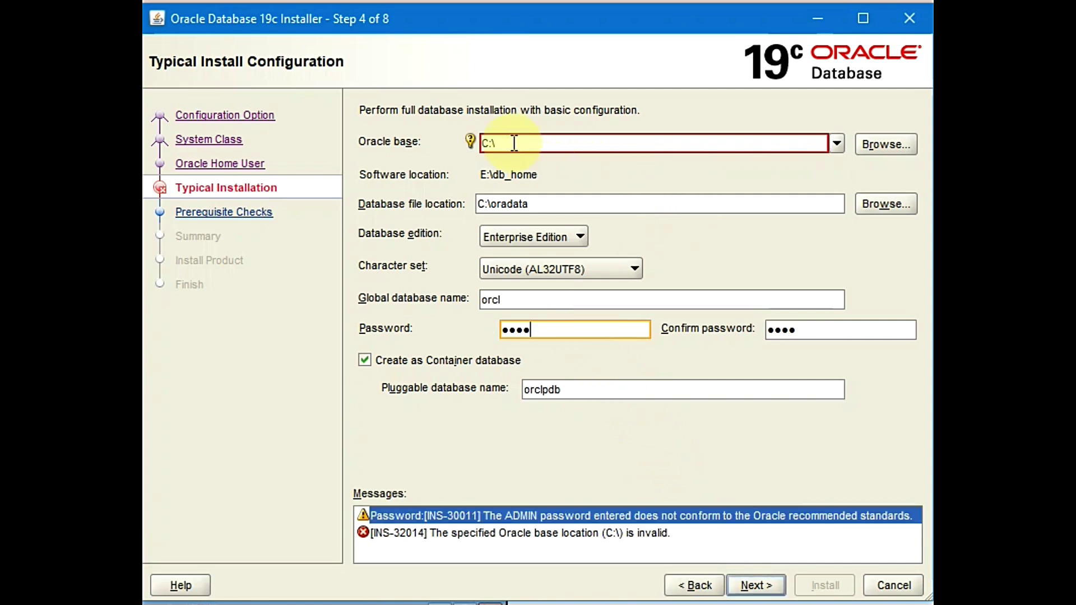
Set the Oracle base to E:\app\MJ and accept the weak password warning
{"action": "left_click", "coordinate": [836, 144]}
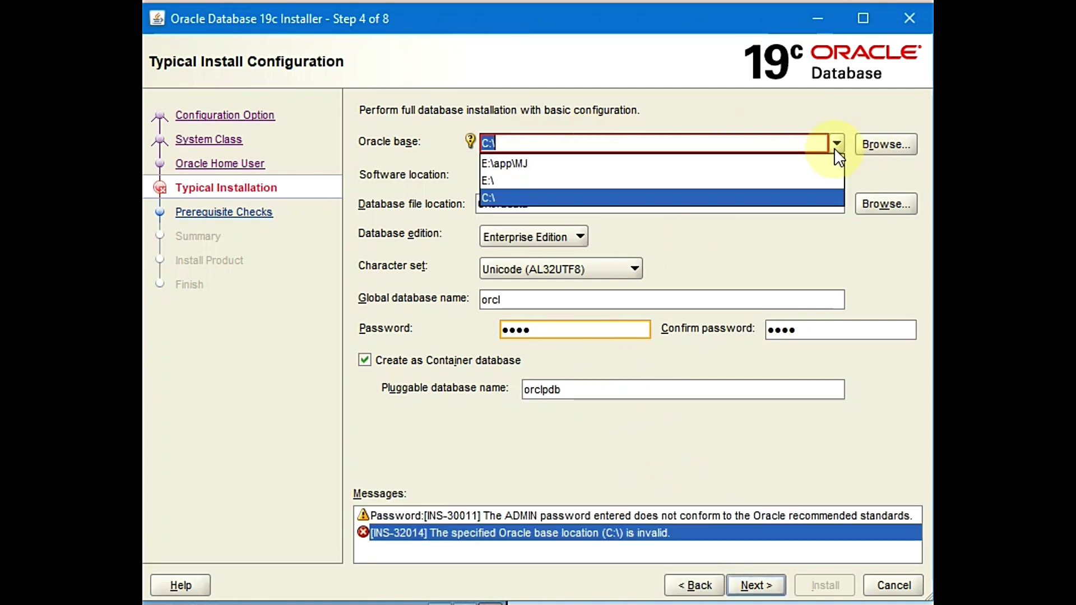
{"action": "left_click", "coordinate": [672, 164]}
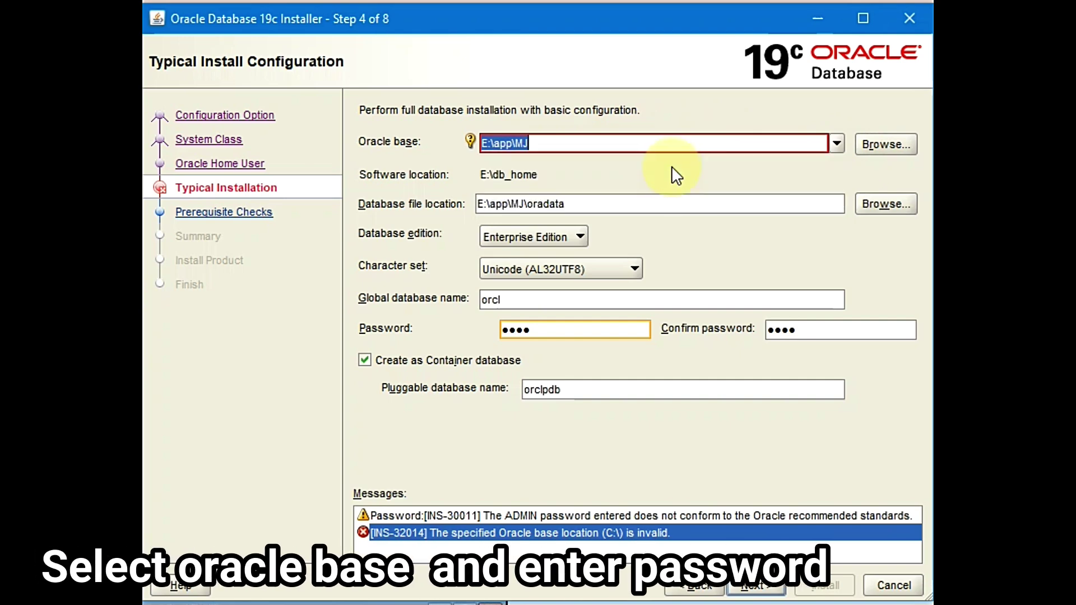
{"action": "left_click", "coordinate": [749, 588]}
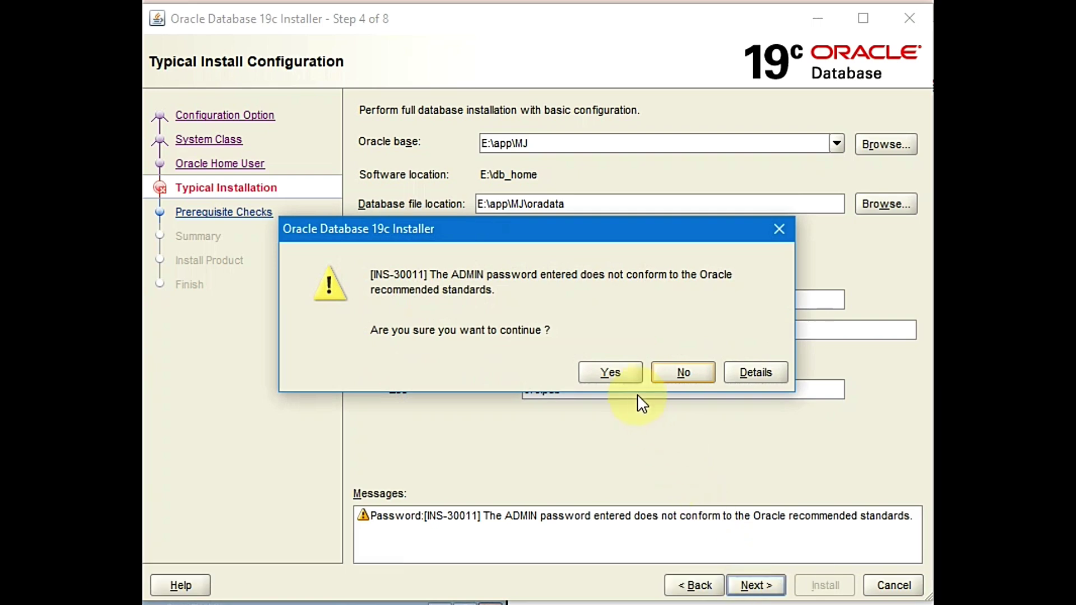
{"action": "left_click", "coordinate": [621, 372]}
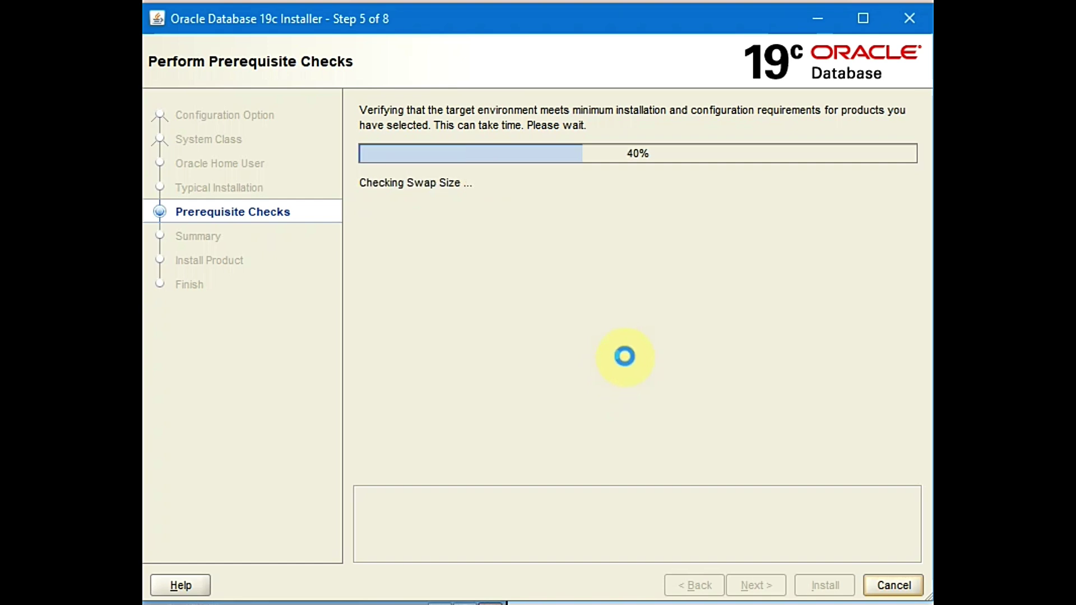
Install the database from the Summary page, briefly viewing then closing the Details window
{"action": "scroll", "coordinate": [681, 502], "scroll_direction": "down", "scroll_amount": 1}
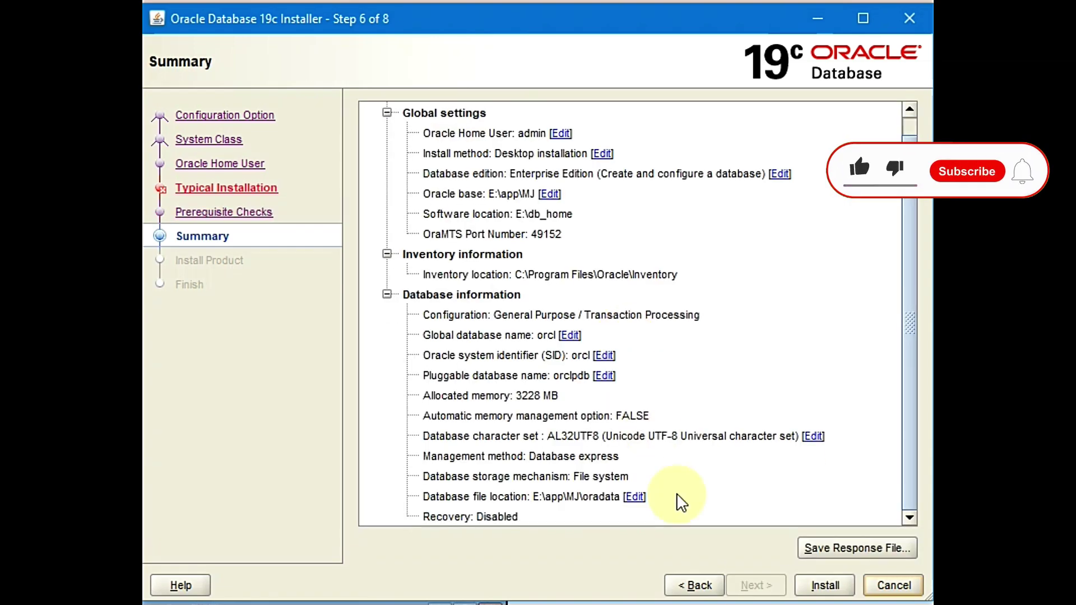
{"action": "left_click", "coordinate": [810, 582]}
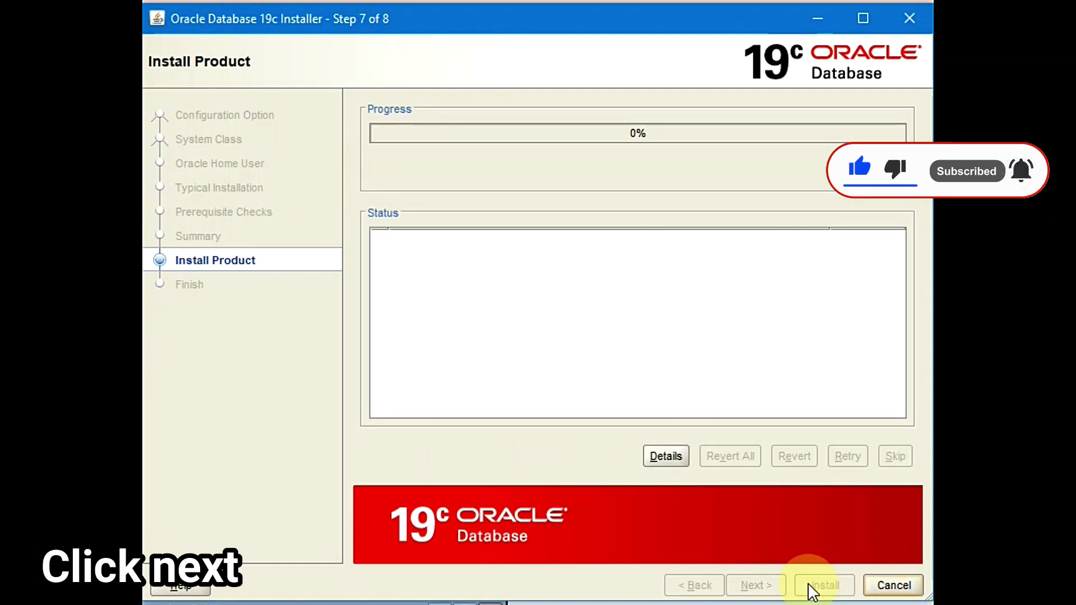
{"action": "left_click", "coordinate": [666, 456]}
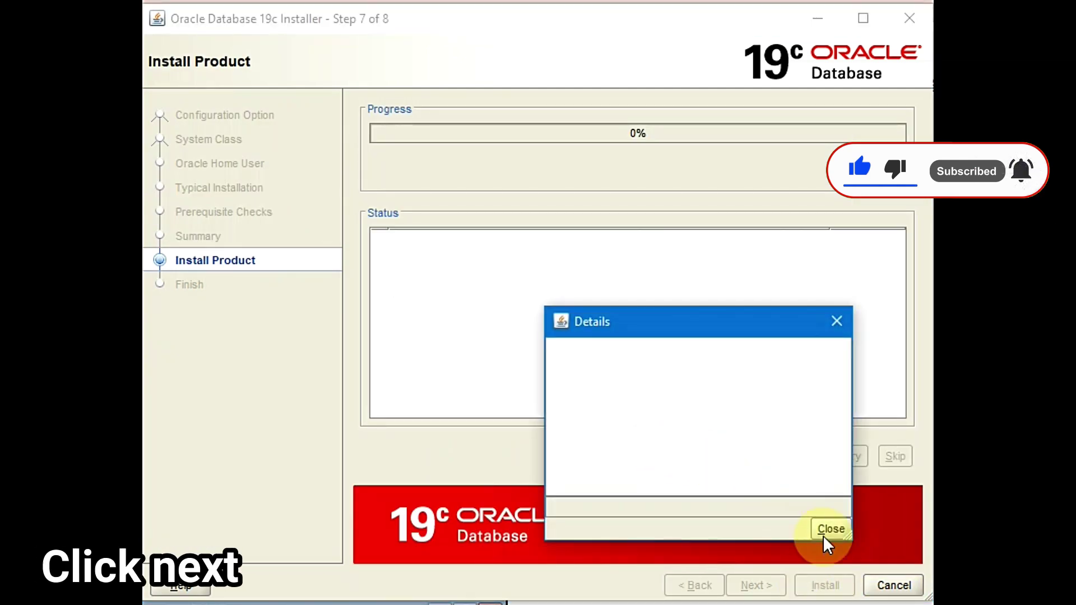
{"action": "left_click", "coordinate": [829, 528]}
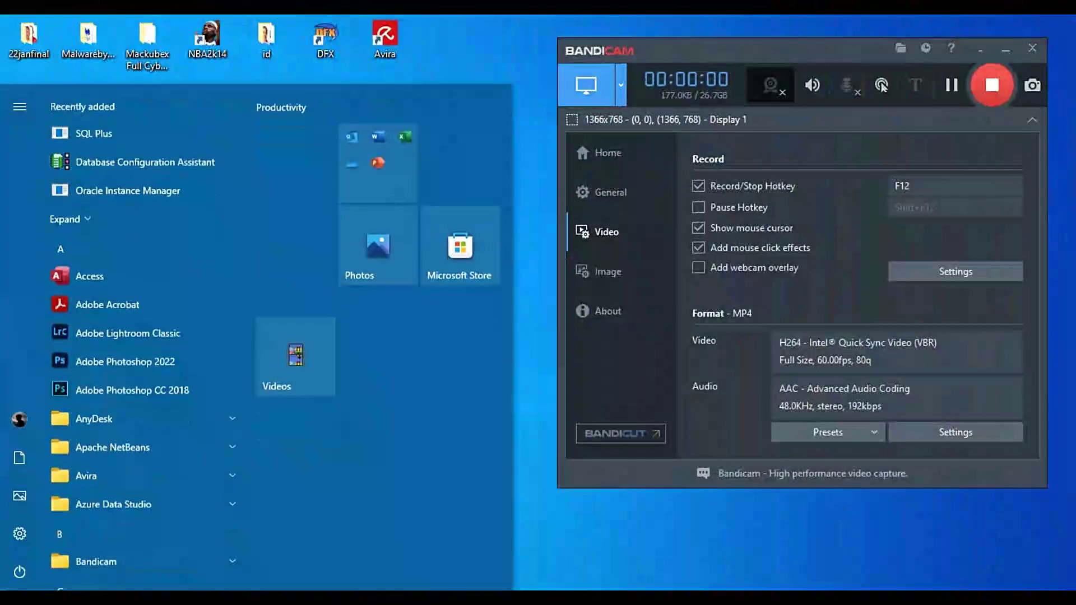
Launch Database Configuration Assistant from Oracle - OraDB19Home1 and choose to create a database
{"action": "scroll", "coordinate": [60, 480], "scroll_direction": "down", "scroll_amount": 8}
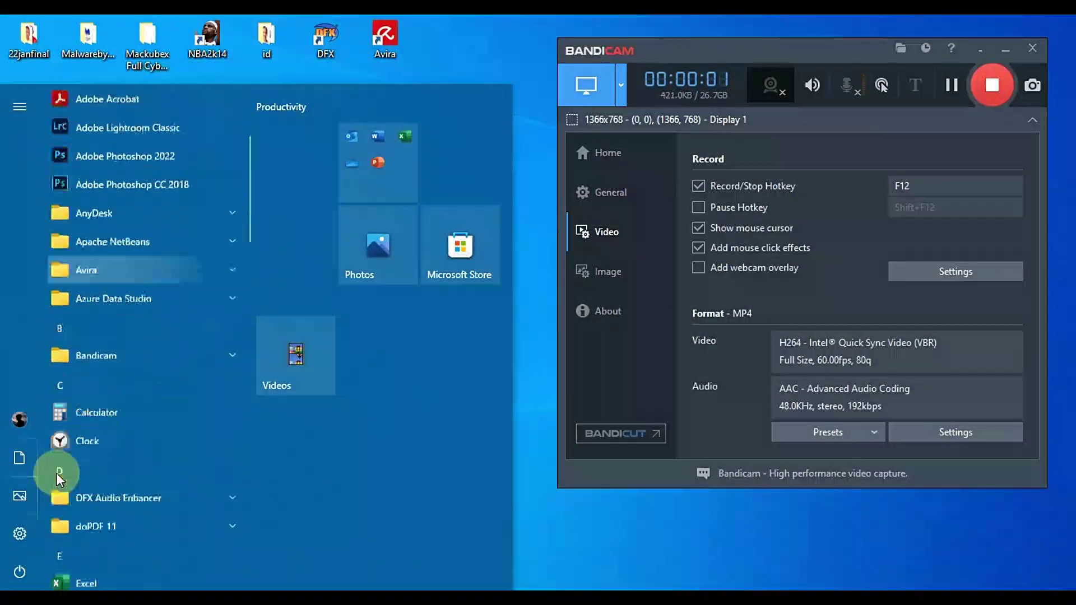
{"action": "scroll", "coordinate": [60, 477], "scroll_direction": "down", "scroll_amount": 10}
{"action": "left_click", "coordinate": [143, 227]}
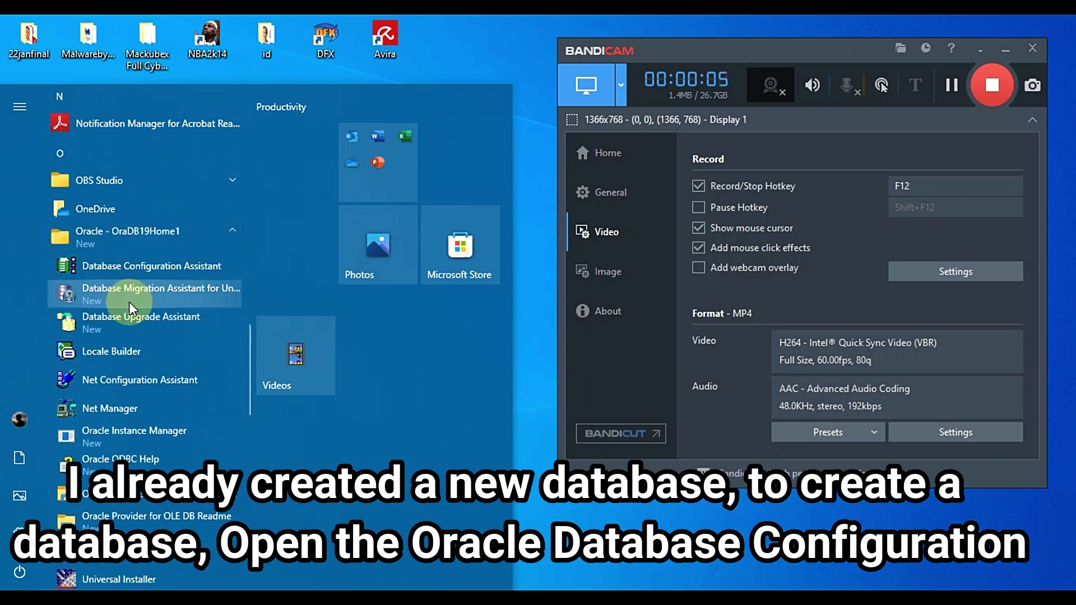
{"action": "left_click", "coordinate": [144, 268]}
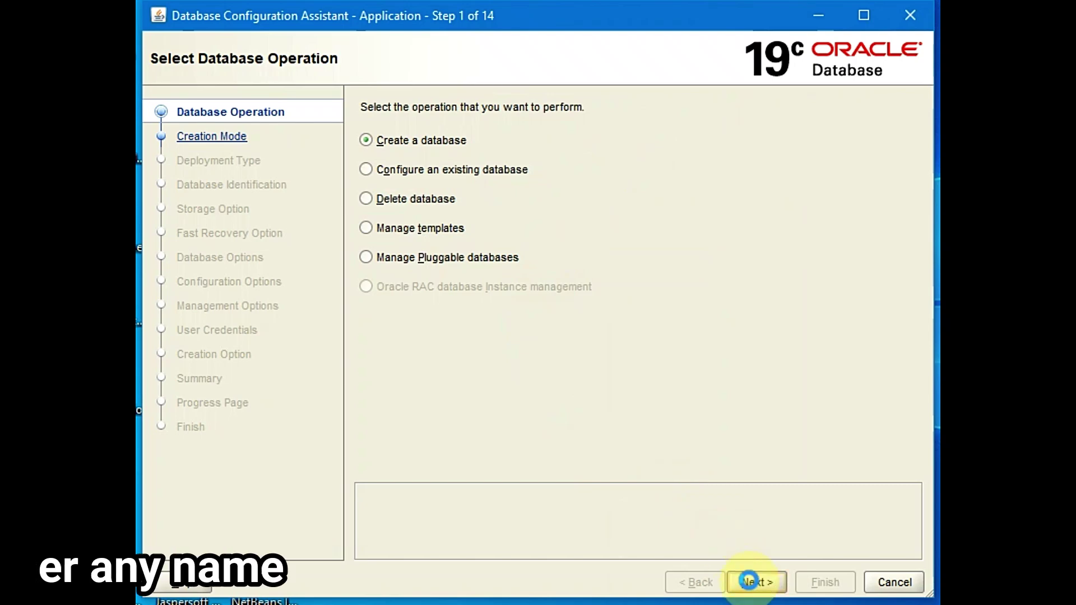
{"action": "left_click", "coordinate": [749, 580]}
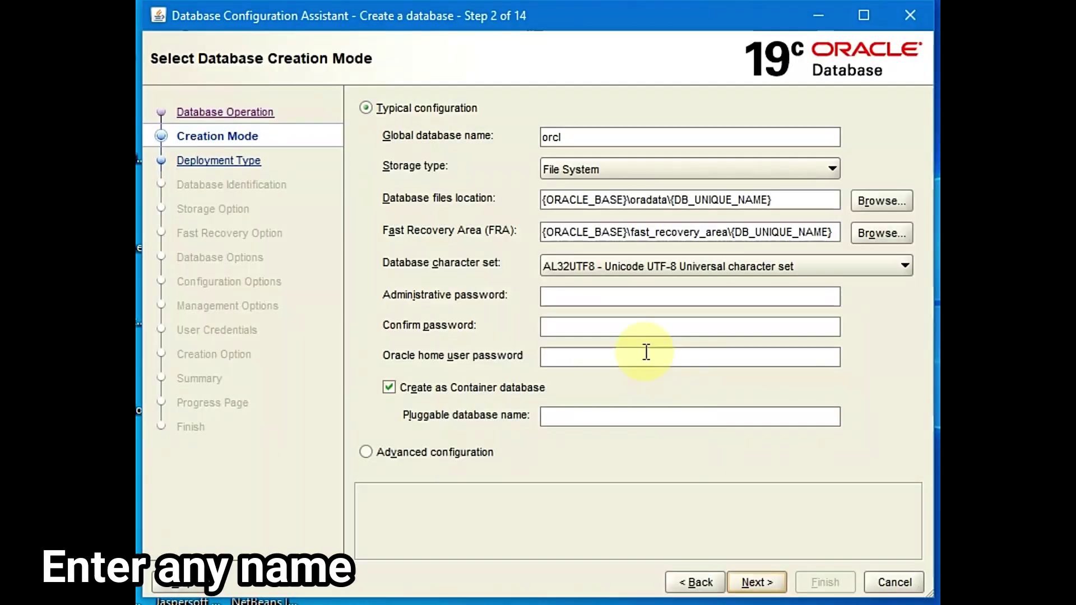
Enter global name MyDataBase, the admin password with confirmation, and pluggable database myDB
{"action": "left_click_drag", "start_coordinate": [577, 139], "coordinate": [469, 147]}
{"action": "type", "text": "MyDataBase"}
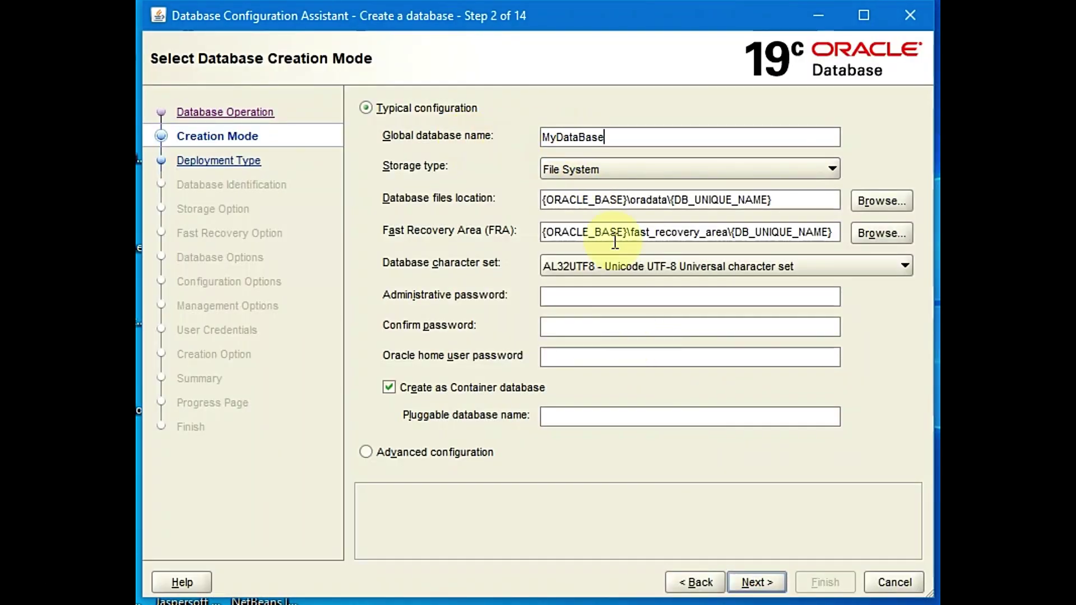
{"action": "left_click", "coordinate": [605, 298]}
{"action": "type", "text": "Oracle123"}
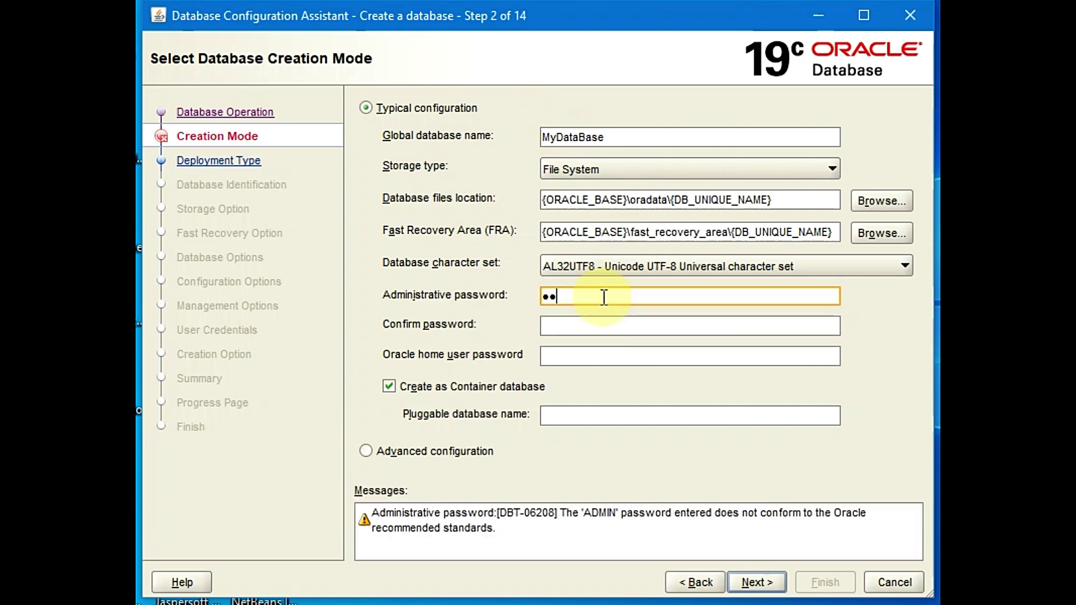
{"action": "key", "text": "Tab"}
{"action": "type", "text": "Oracle123orcl"}
{"action": "key", "text": "Tab"}
{"action": "key", "text": "Tab"}
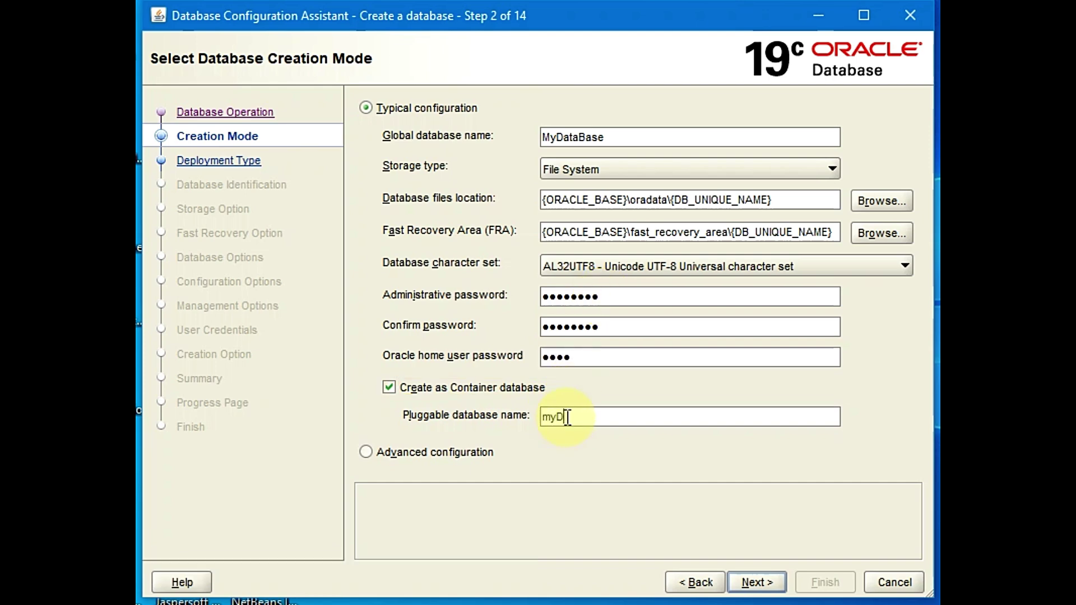
Resolve the name conflict by renaming the database MyDataBase2 and continue
{"action": "left_click", "coordinate": [753, 581]}
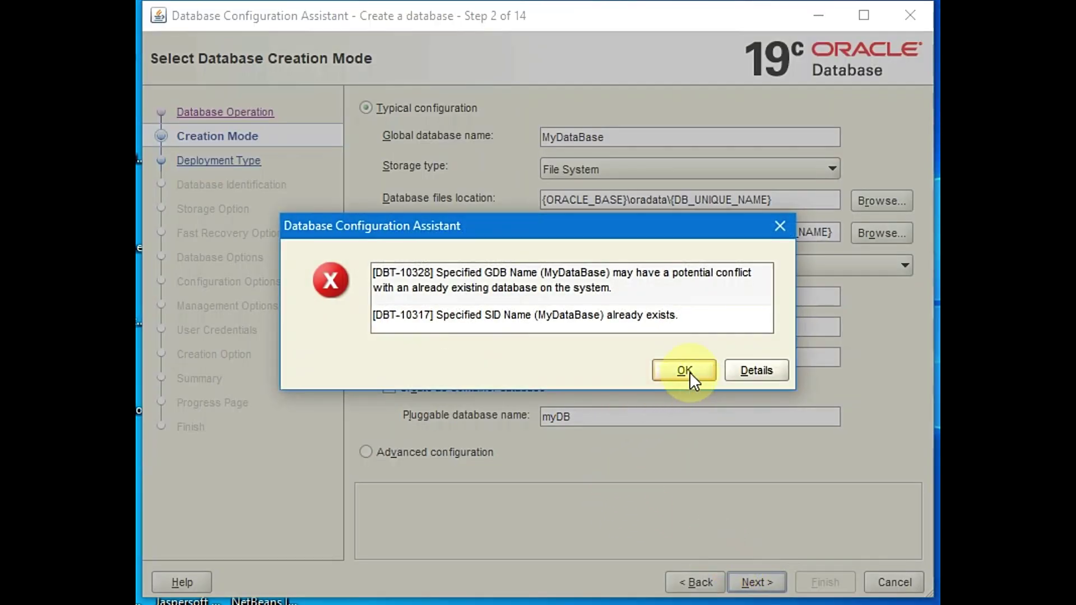
{"action": "left_click", "coordinate": [690, 372]}
{"action": "type", "text": "2"}
{"action": "left_click", "coordinate": [770, 580]}
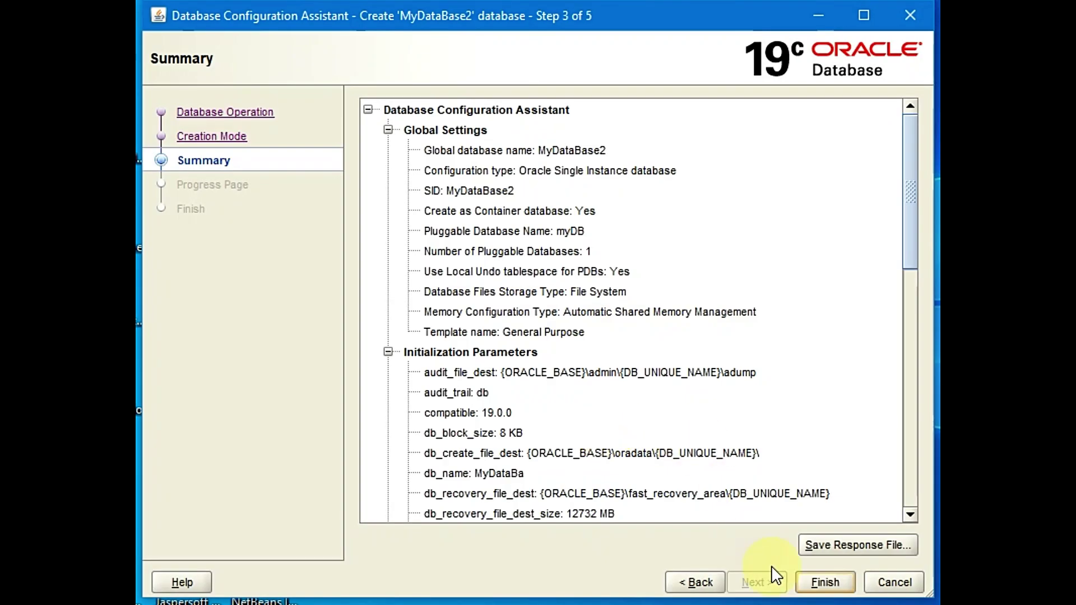
Finish DBCA, then open sqldeveloper-22.2.0.173.2018-x64.zip from Firefox downloads in WinRAR
{"action": "left_click", "coordinate": [826, 581]}
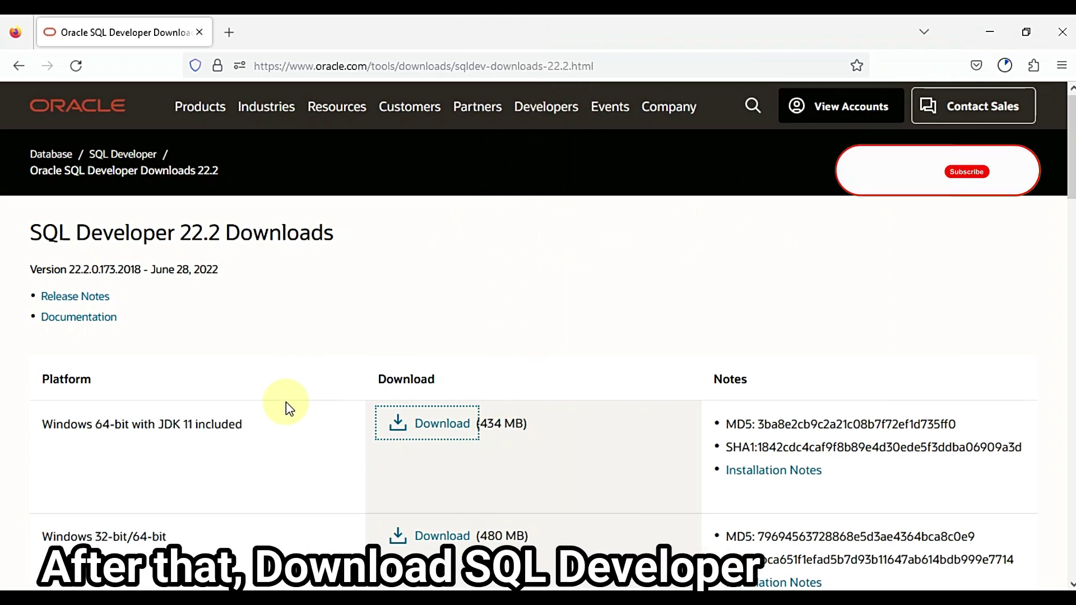
{"action": "left_click", "coordinate": [1005, 66]}
{"action": "left_click", "coordinate": [991, 32]}
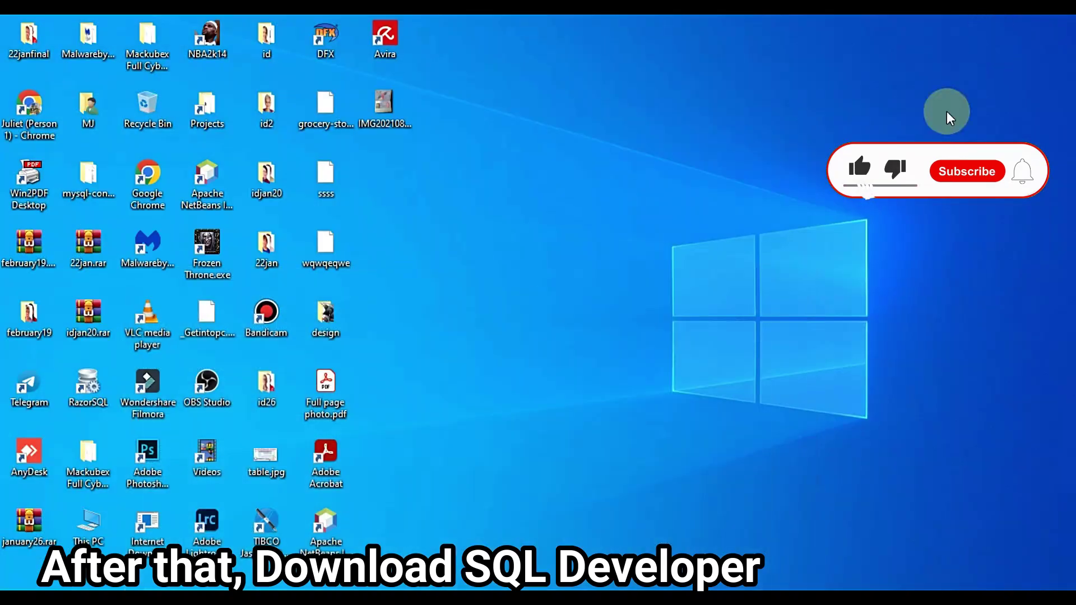
{"action": "key", "text": "alt+Tab"}
{"action": "left_click", "coordinate": [1000, 65]}
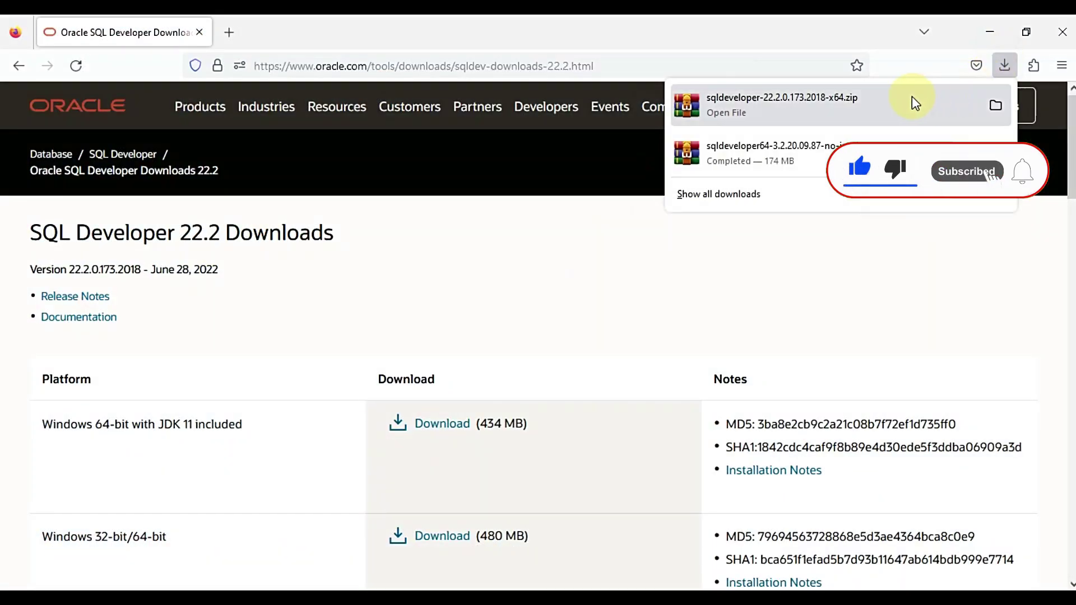
{"action": "left_click", "coordinate": [835, 111]}
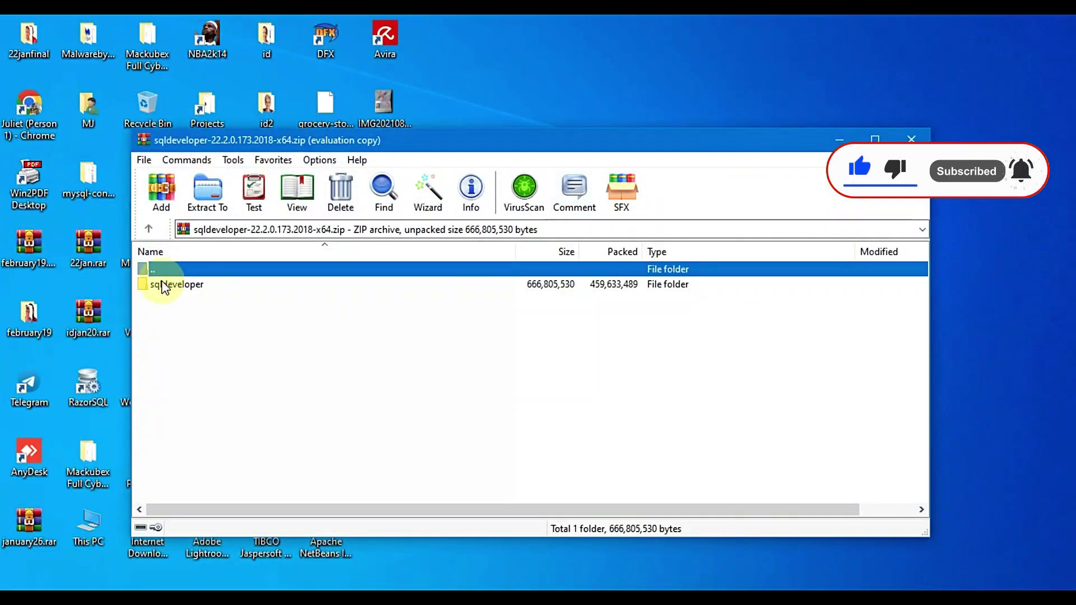
Extract the sqldeveloper folder from the zip onto the Games (E:) drive
{"action": "left_click", "coordinate": [641, 345]}
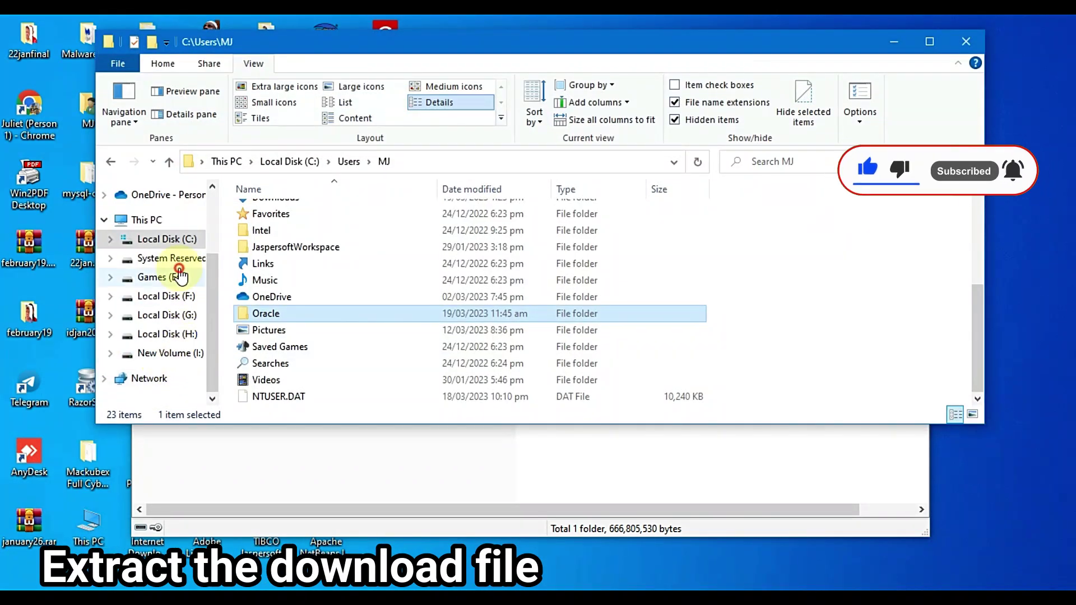
{"action": "left_click", "coordinate": [163, 277]}
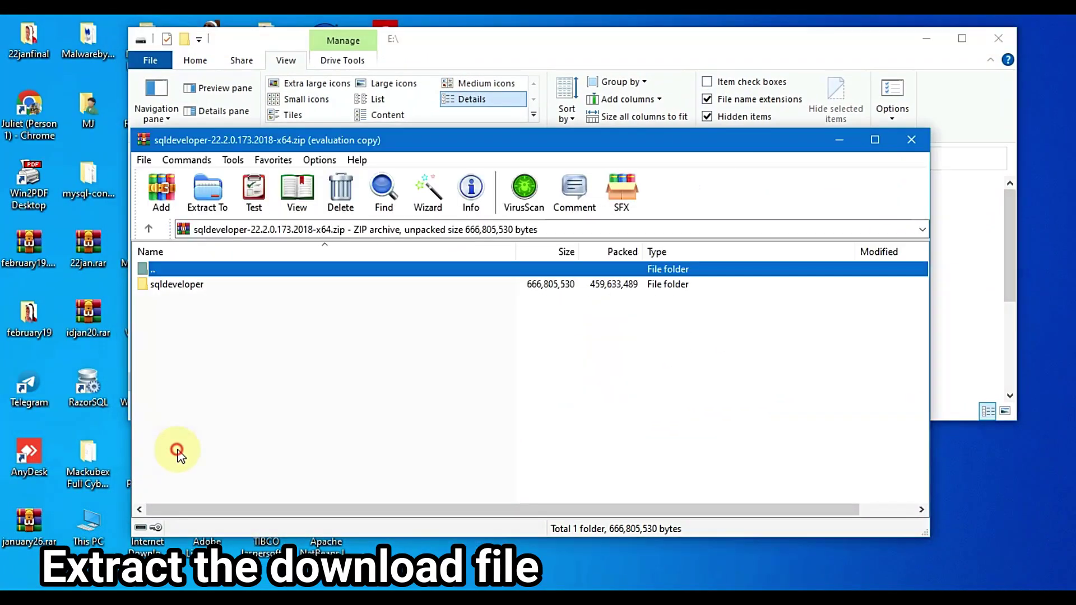
{"action": "left_click", "coordinate": [177, 455]}
{"action": "left_click_drag", "start_coordinate": [177, 284], "coordinate": [697, 56]}
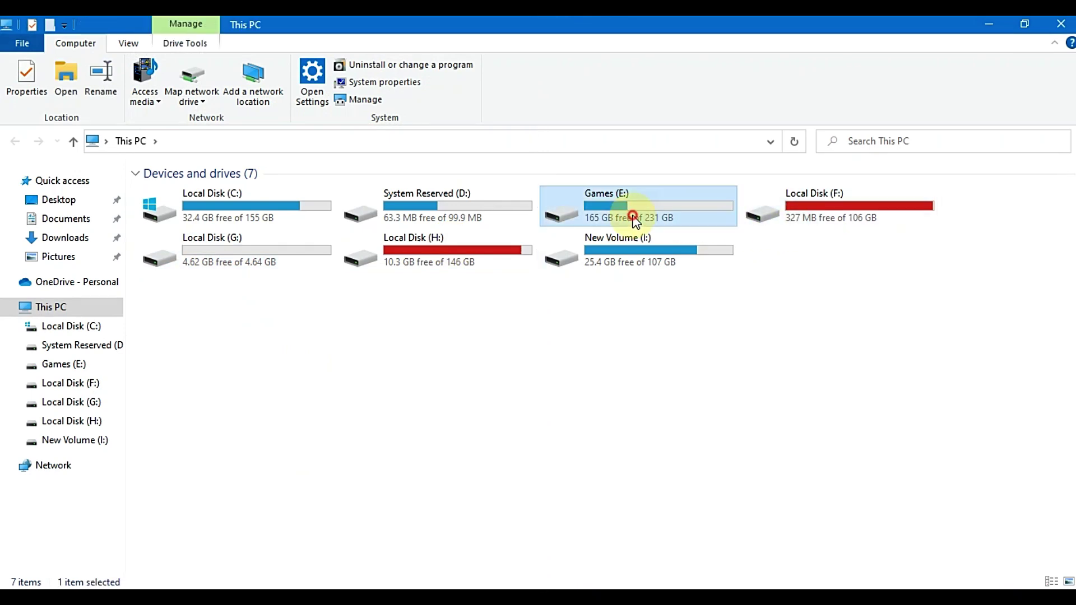
Open E:\sqldeveloper and run the sqldeveloper application, version 22.2.0.173
{"action": "double_click", "coordinate": [631, 217]}
{"action": "scroll", "coordinate": [189, 497], "scroll_direction": "down", "scroll_amount": 4}
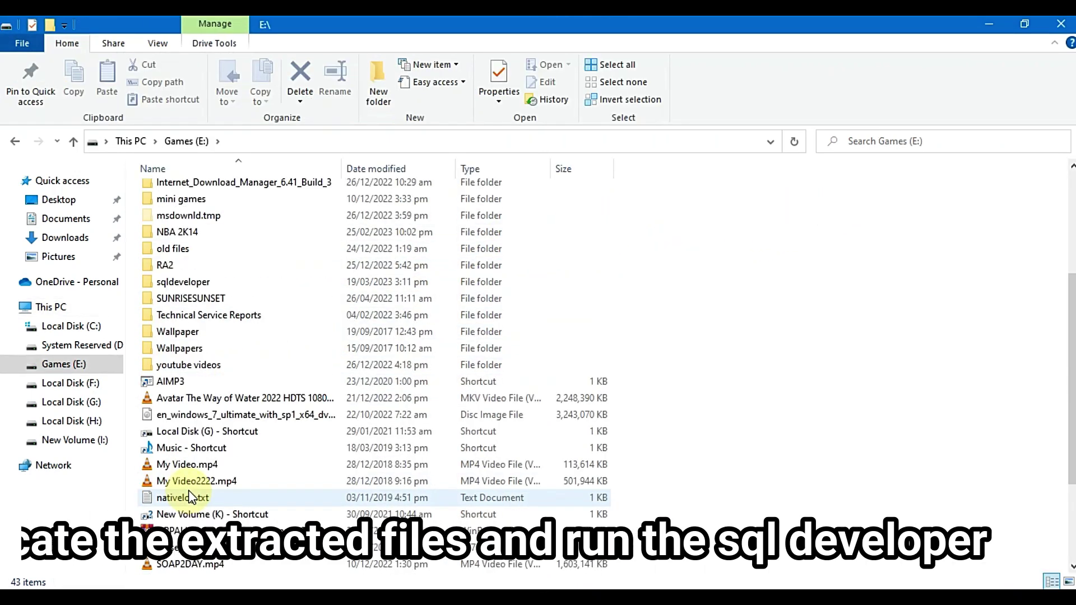
{"action": "left_click", "coordinate": [190, 283]}
{"action": "double_click", "coordinate": [191, 283]}
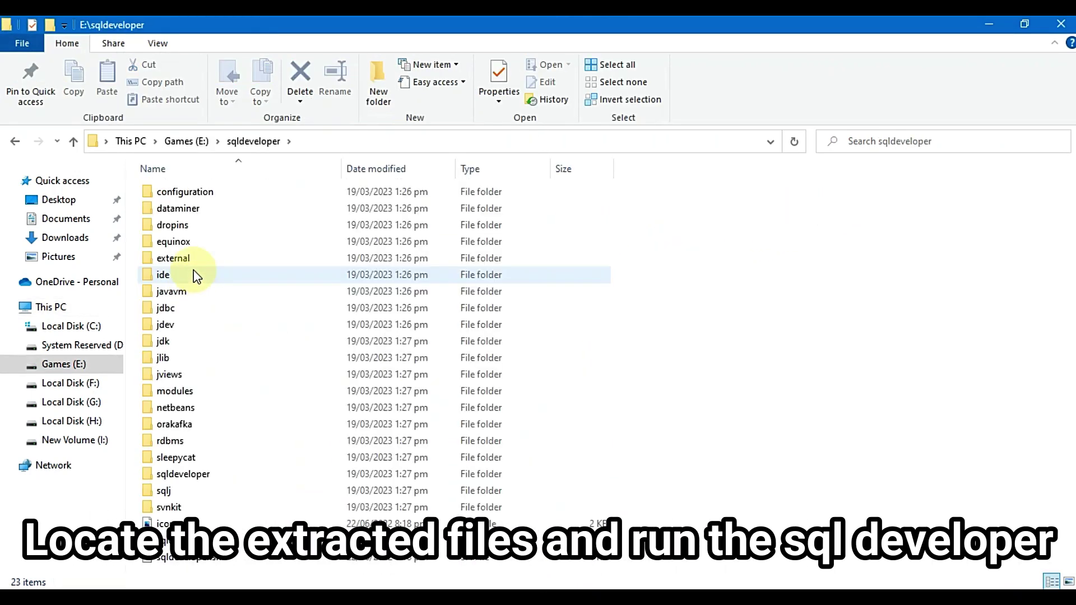
{"action": "left_click", "coordinate": [179, 557]}
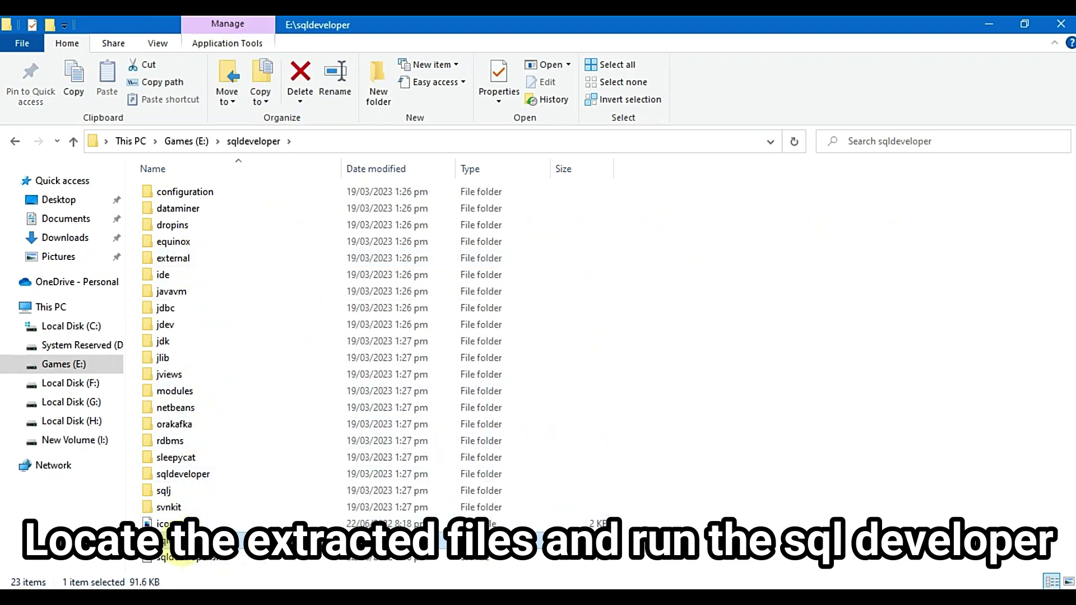
{"action": "double_click", "coordinate": [169, 542]}
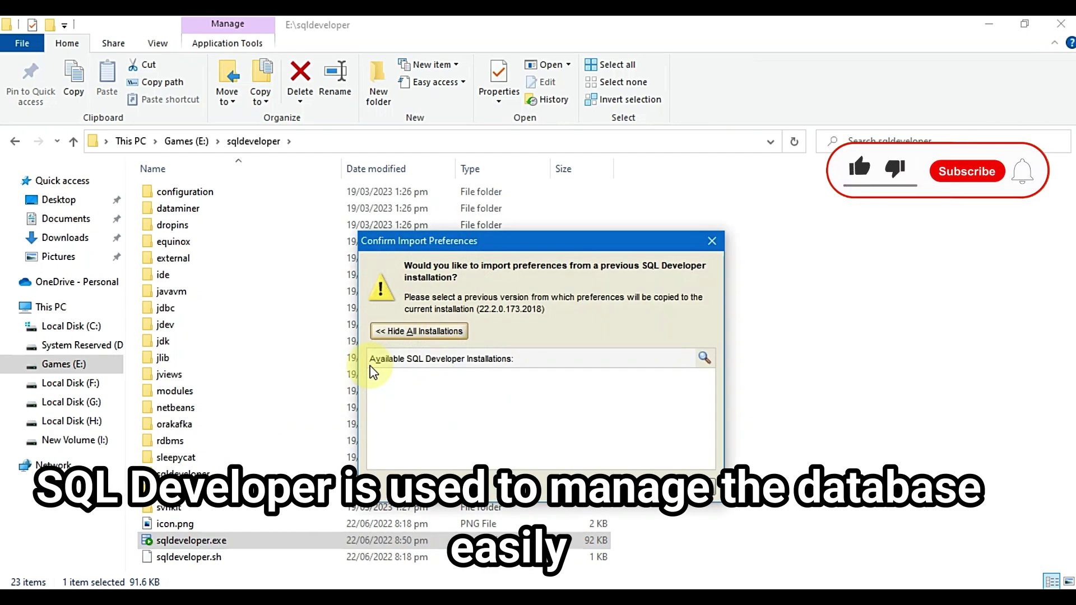
Decline importing preferences, accept usage tracking, and begin adding a new connection
{"action": "left_click", "coordinate": [693, 474]}
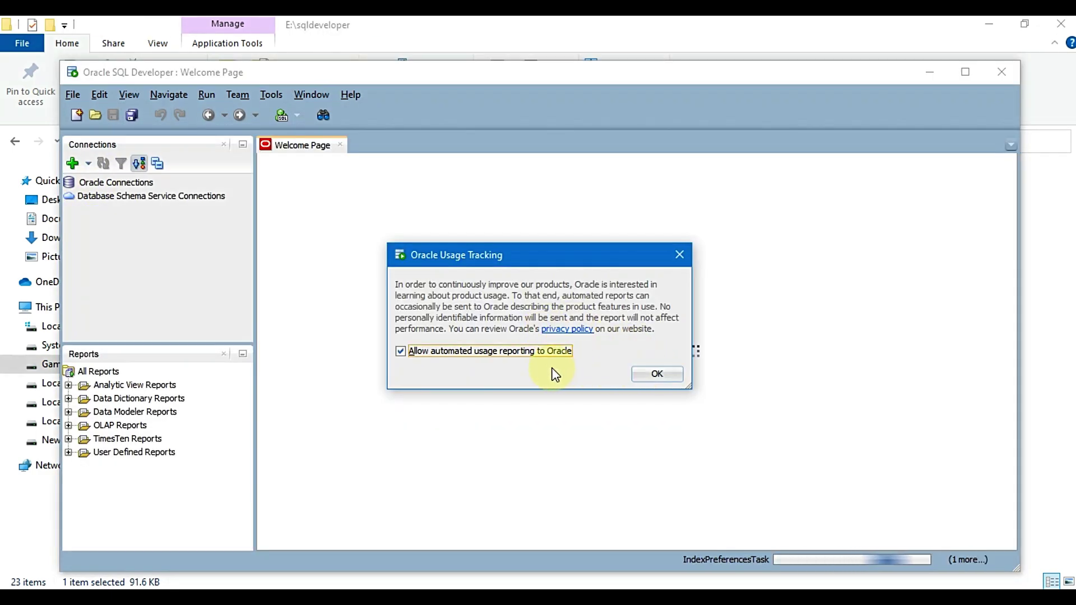
{"action": "left_click", "coordinate": [652, 373]}
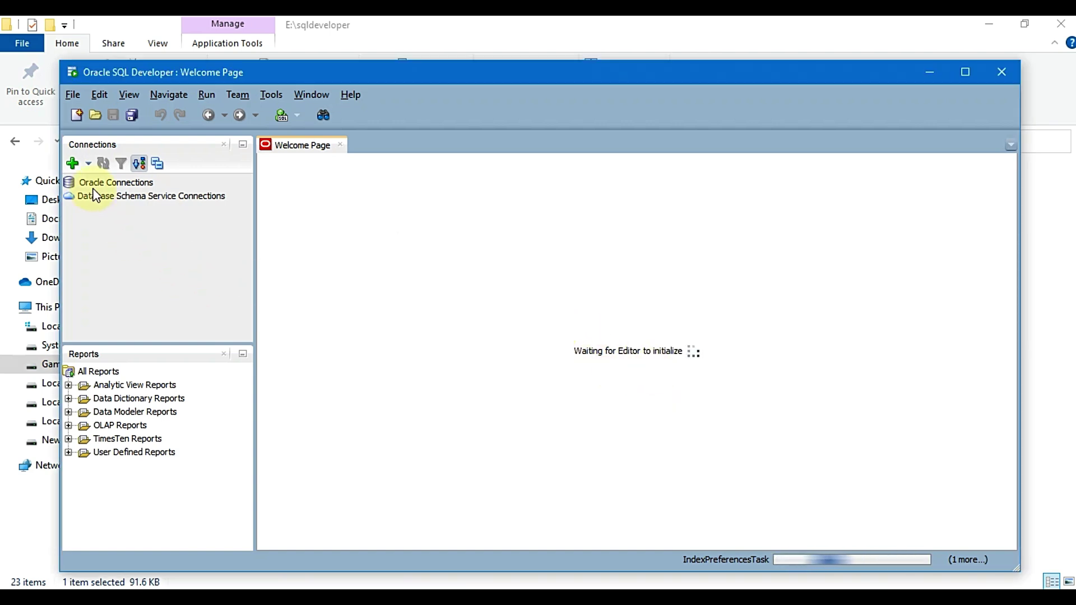
{"action": "left_click", "coordinate": [73, 164]}
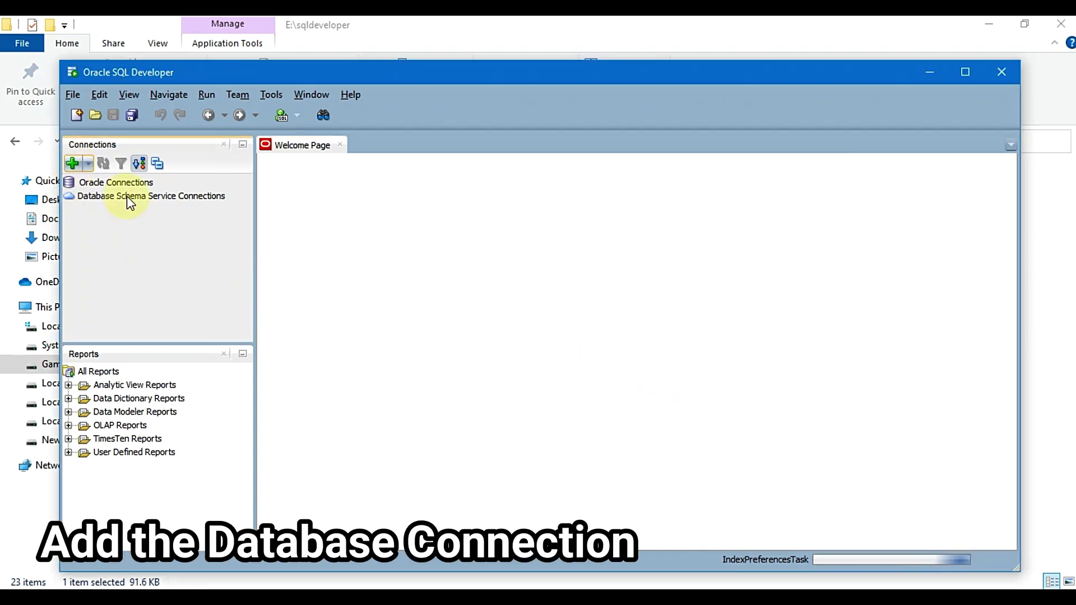
Enter connection name MyDatabase, username system and the account password, keeping the Basic connection type
{"action": "type", "text": "M"}
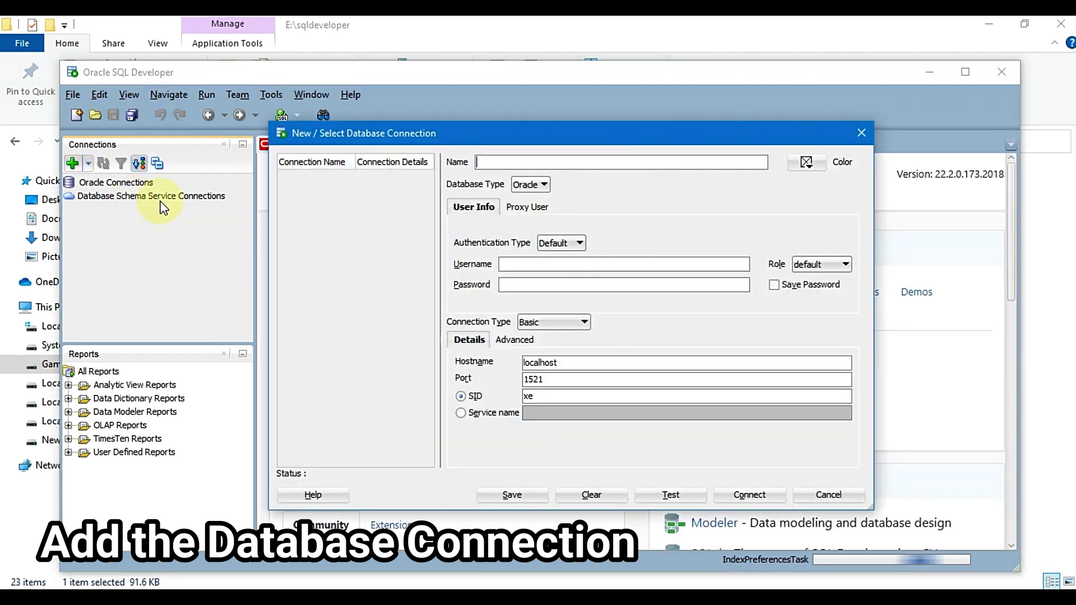
{"action": "type", "text": "yDatabase"}
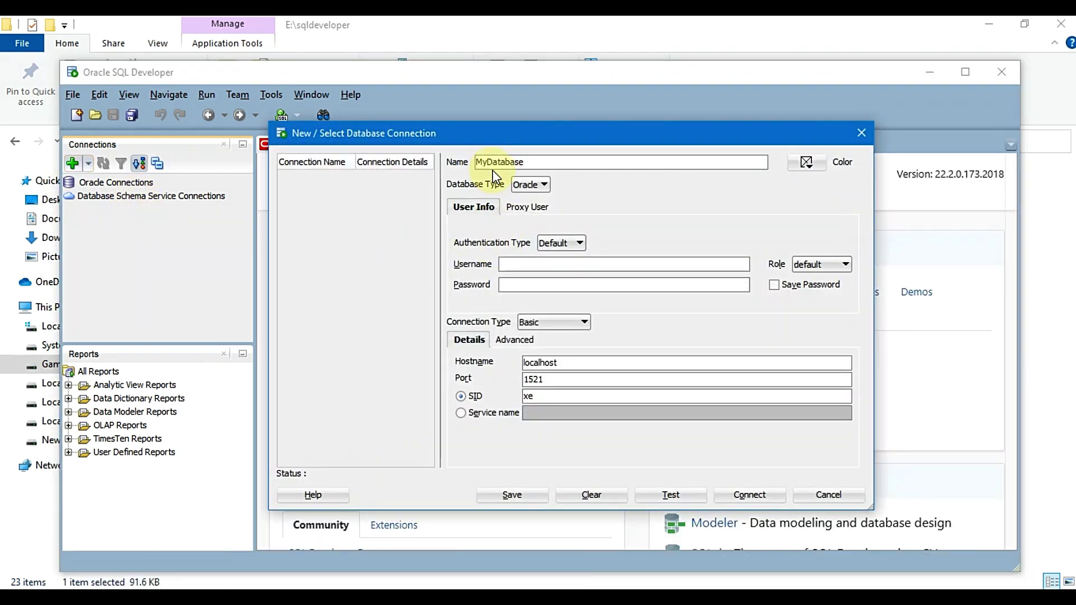
{"action": "left_click", "coordinate": [571, 263]}
{"action": "type", "text": "system"}
{"action": "key", "text": "Tab"}
{"action": "key", "text": "Tab"}
{"action": "type", "text": "1"}
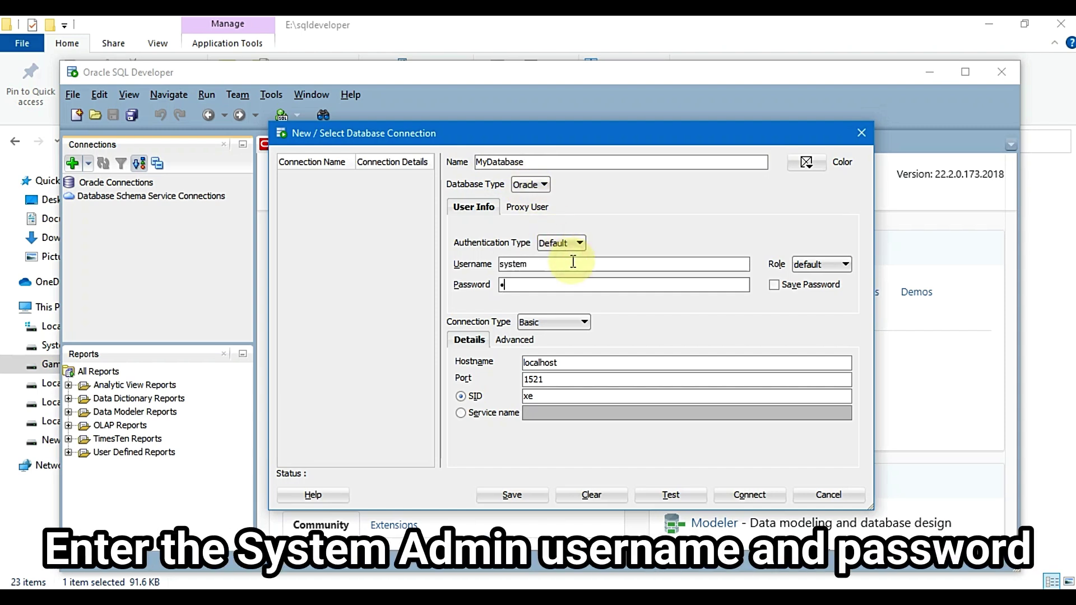
{"action": "type", "text": "234"}
{"action": "left_click", "coordinate": [564, 322]}
{"action": "left_click", "coordinate": [558, 338]}
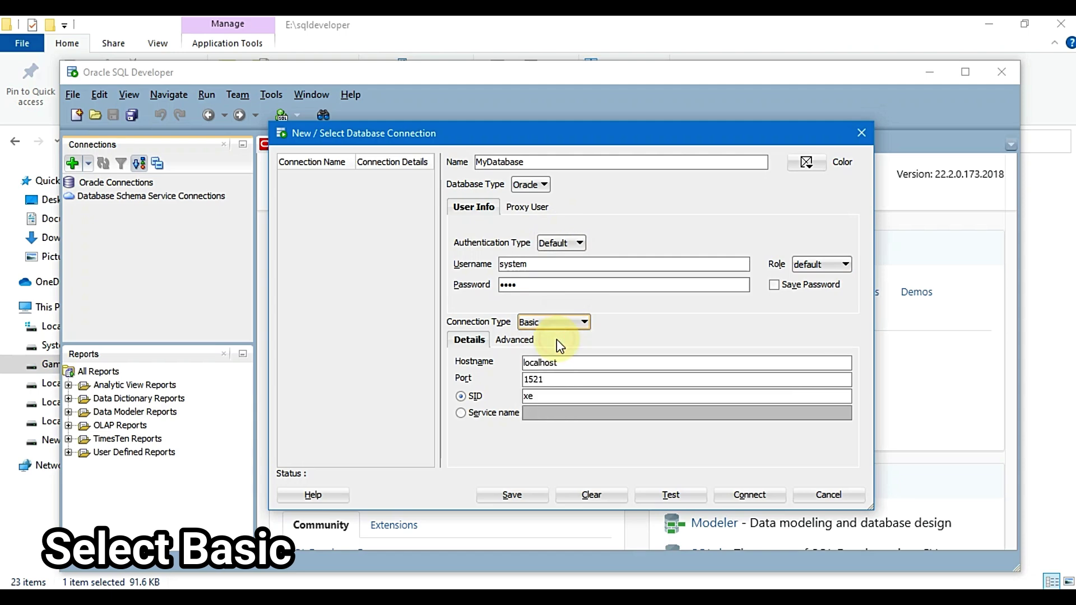
Replace the SID xe with MyDatabase, test the connection, and connect
{"action": "left_click_drag", "start_coordinate": [537, 398], "coordinate": [513, 401]}
{"action": "type", "text": "MyDatabase"}
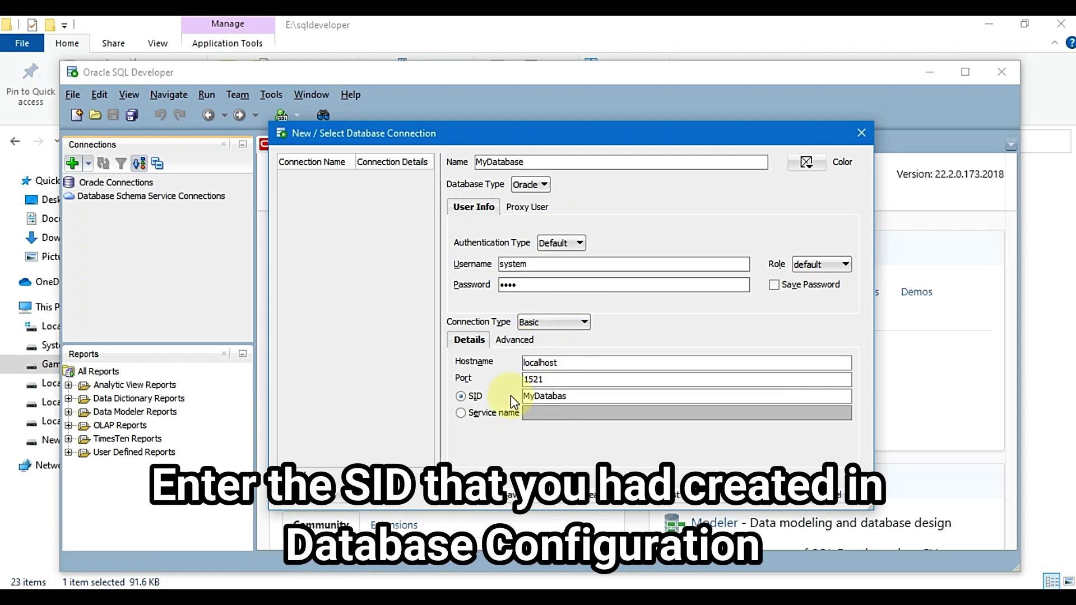
{"action": "left_click", "coordinate": [671, 495]}
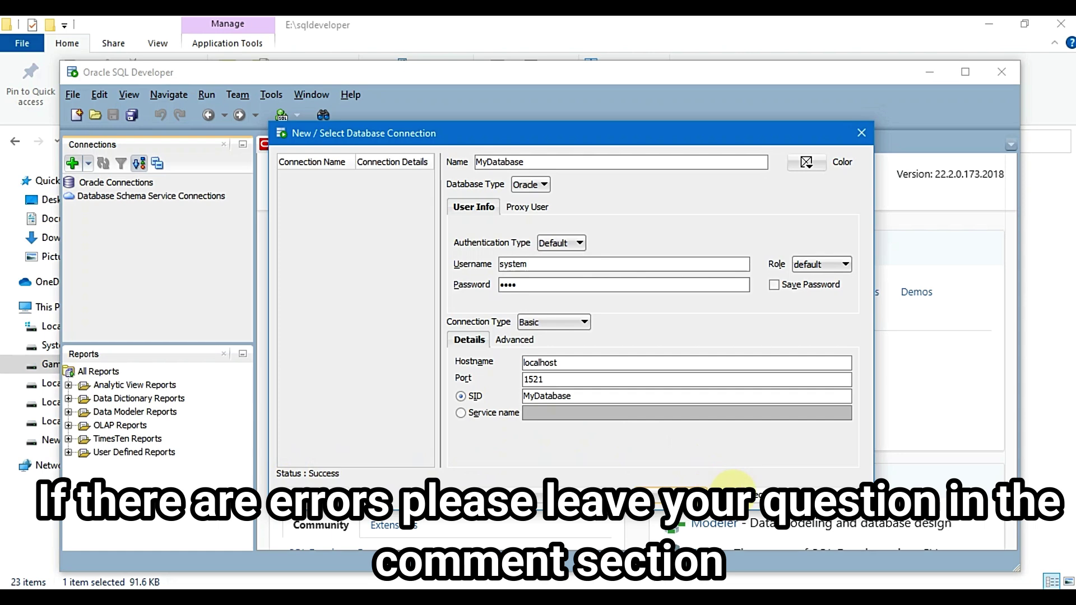
{"action": "left_click", "coordinate": [731, 488]}
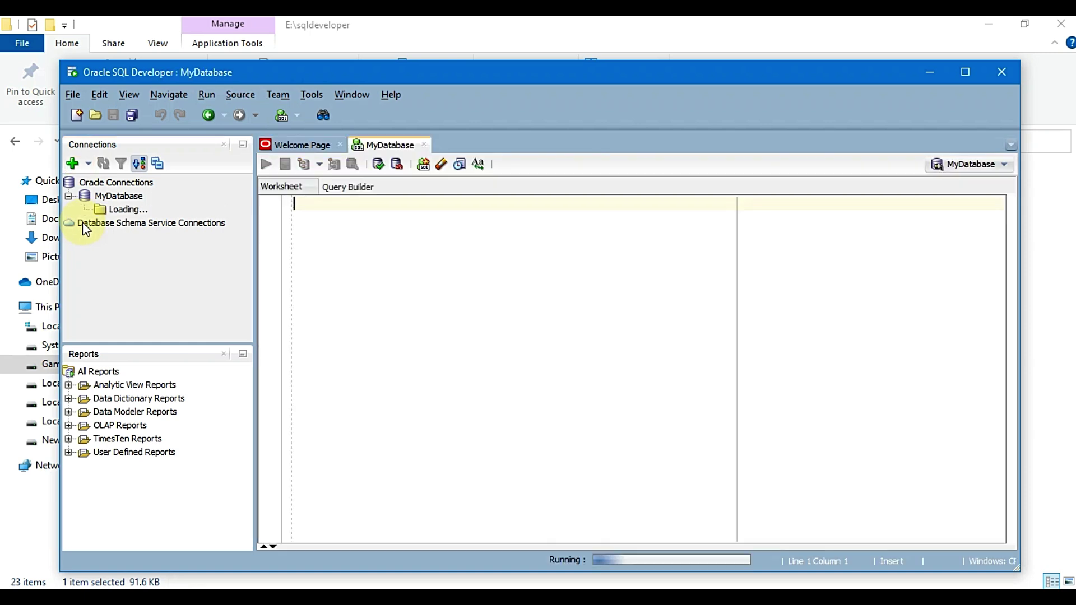
Start a new table in MyDatabase's Tables list named USERLOGIN
{"action": "left_click", "coordinate": [84, 210]}
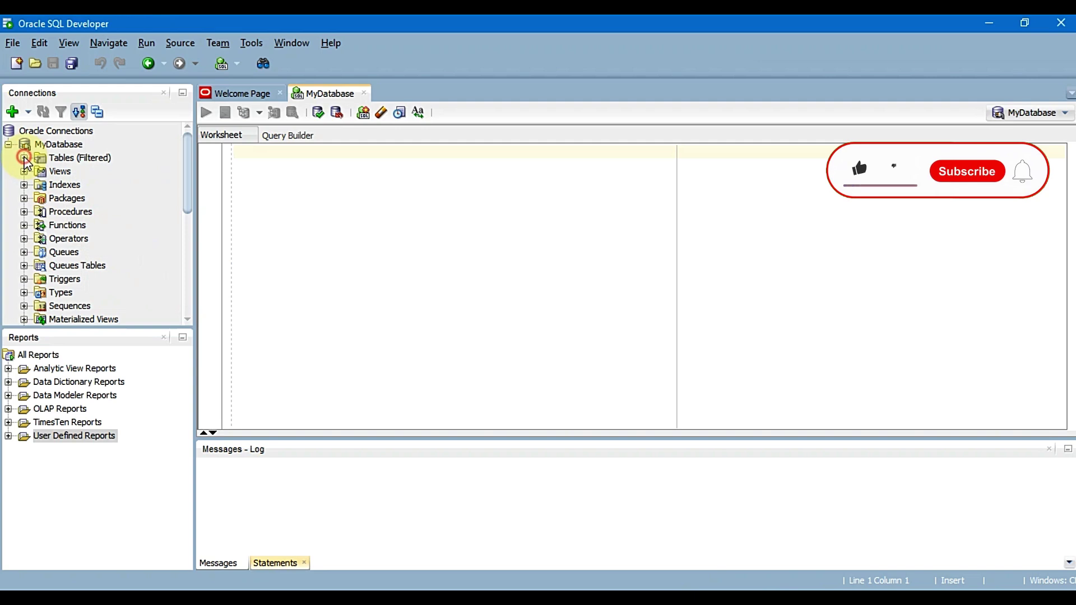
{"action": "left_click", "coordinate": [24, 159]}
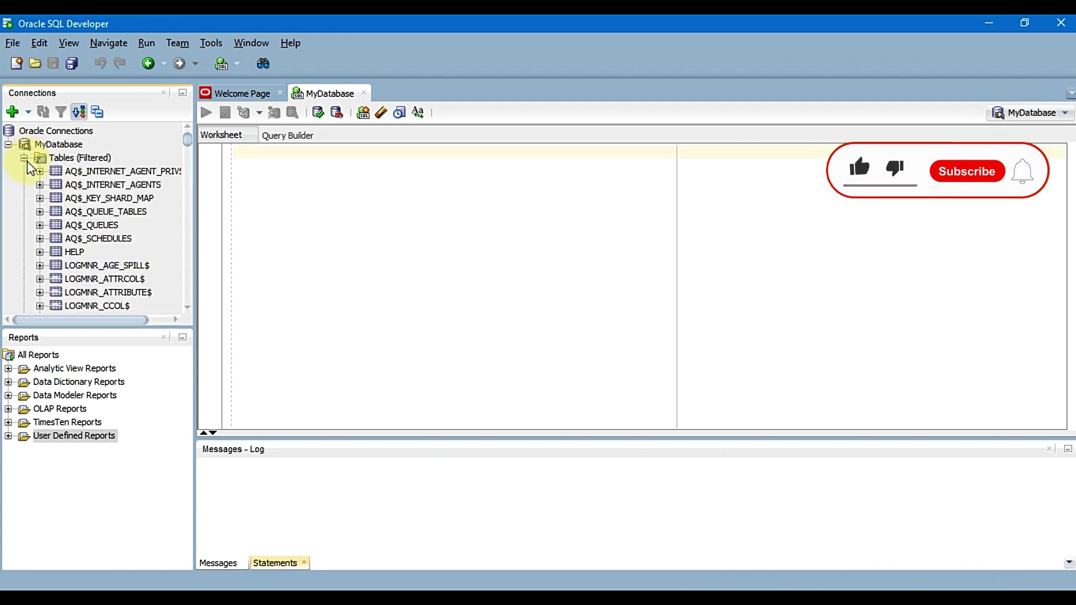
{"action": "right_click", "coordinate": [67, 161]}
{"action": "left_click", "coordinate": [110, 174]}
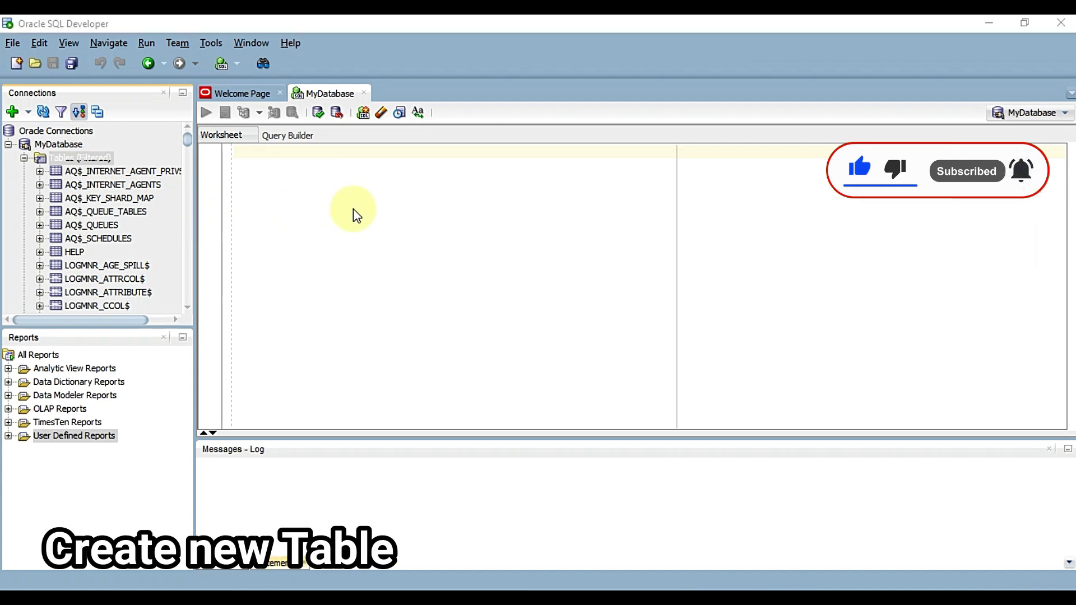
{"action": "type", "text": "USERLOG"}
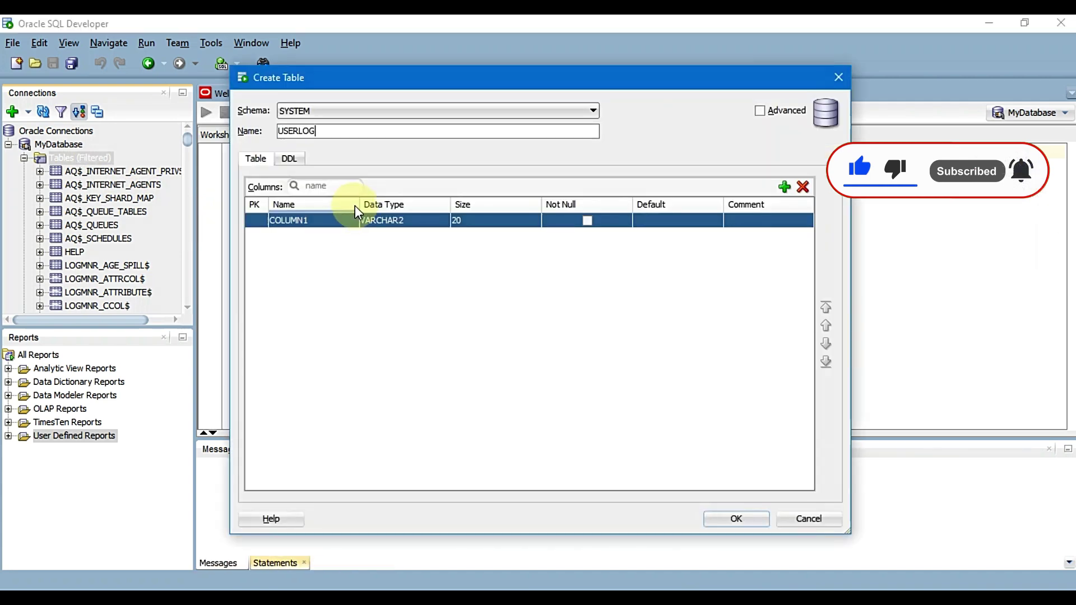
{"action": "type", "text": "IN"}
{"action": "key", "text": "Tab"}
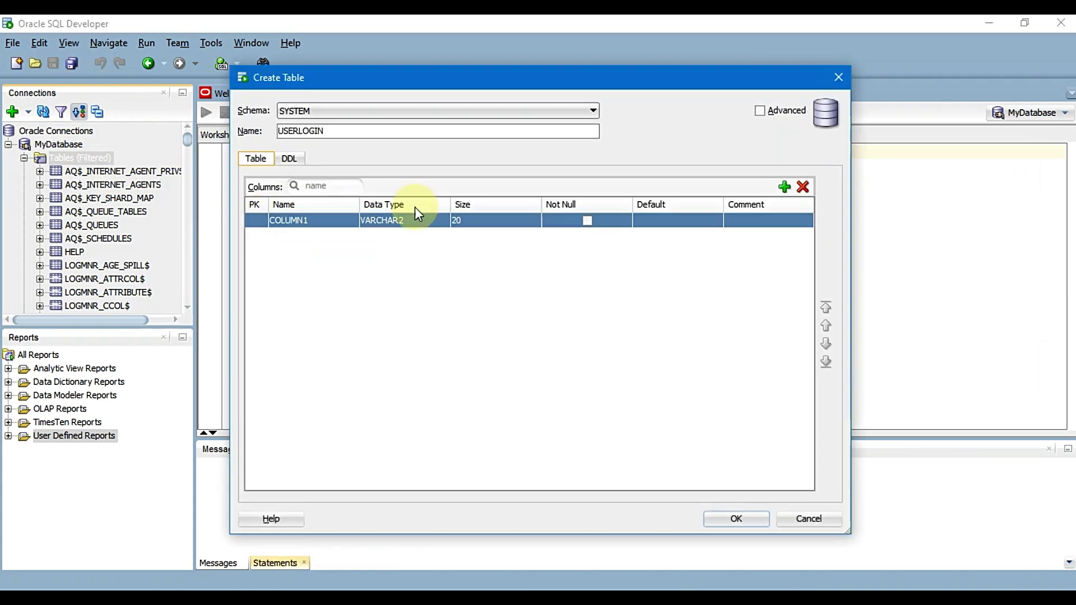
Add more columns and rename the first column to ID
{"action": "left_click", "coordinate": [784, 187]}
{"action": "left_click", "coordinate": [784, 187]}
{"action": "left_click", "coordinate": [784, 186]}
{"action": "left_click", "coordinate": [784, 186]}
{"action": "left_click", "coordinate": [784, 187]}
{"action": "left_click", "coordinate": [331, 223]}
{"action": "double_click", "coordinate": [342, 220]}
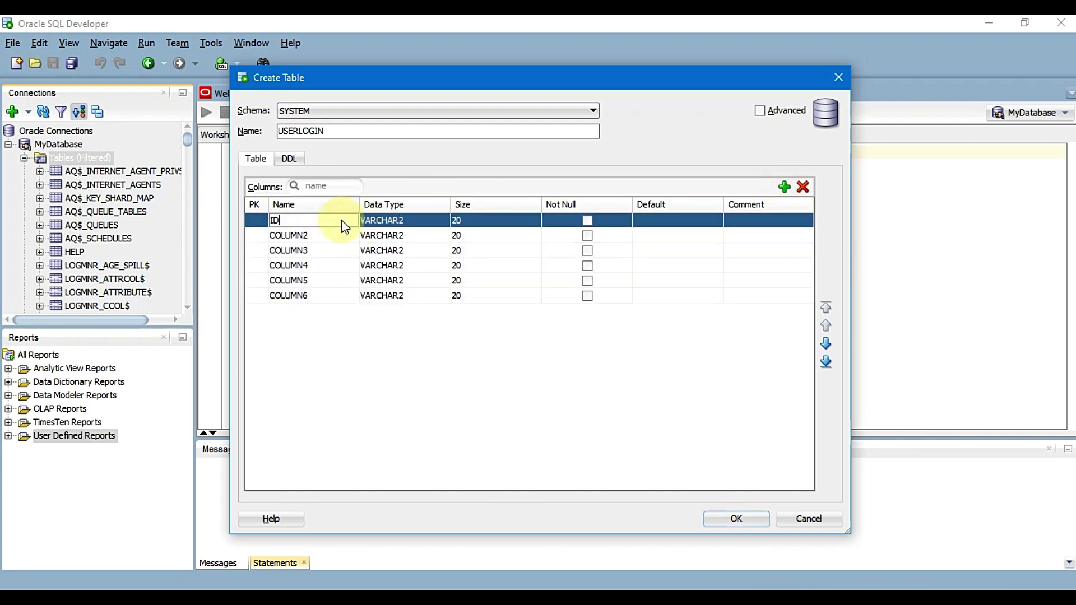
{"action": "type", "text": "ID"}
{"action": "key", "text": "Return"}
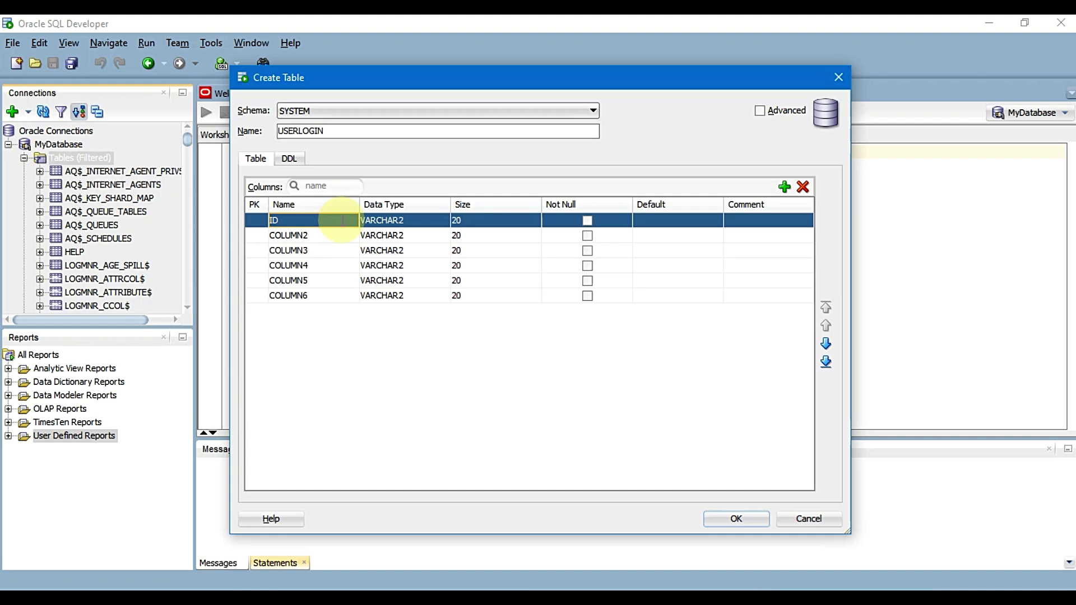
{"action": "key", "text": "BackSpace"}
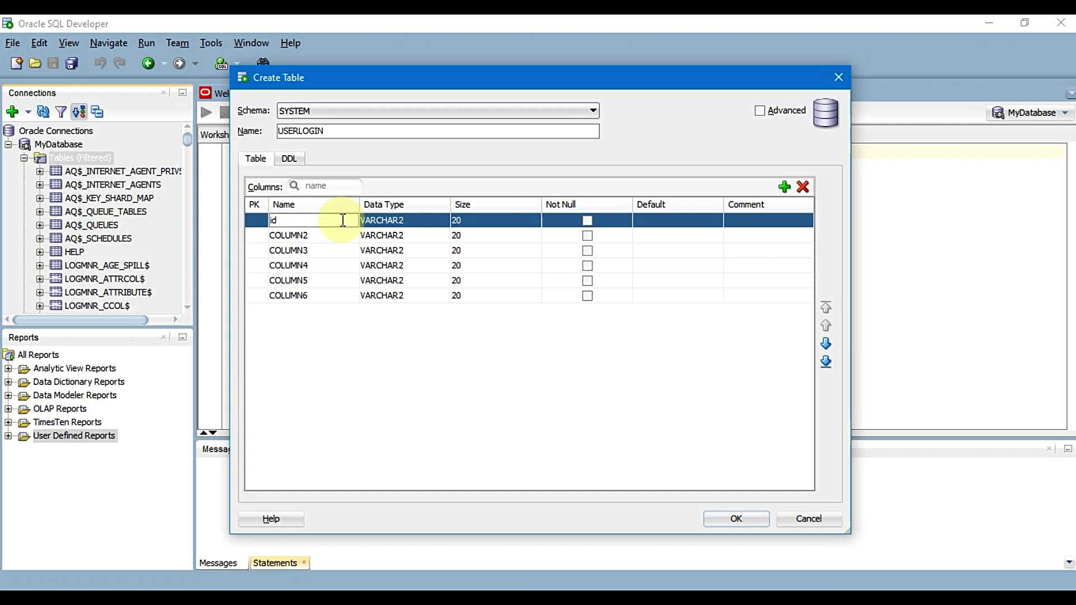
Make IDNO the primary key with data type INT
{"action": "left_click", "coordinate": [255, 219]}
{"action": "left_click", "coordinate": [407, 223]}
{"action": "scroll", "coordinate": [386, 291], "scroll_direction": "down", "scroll_amount": 5}
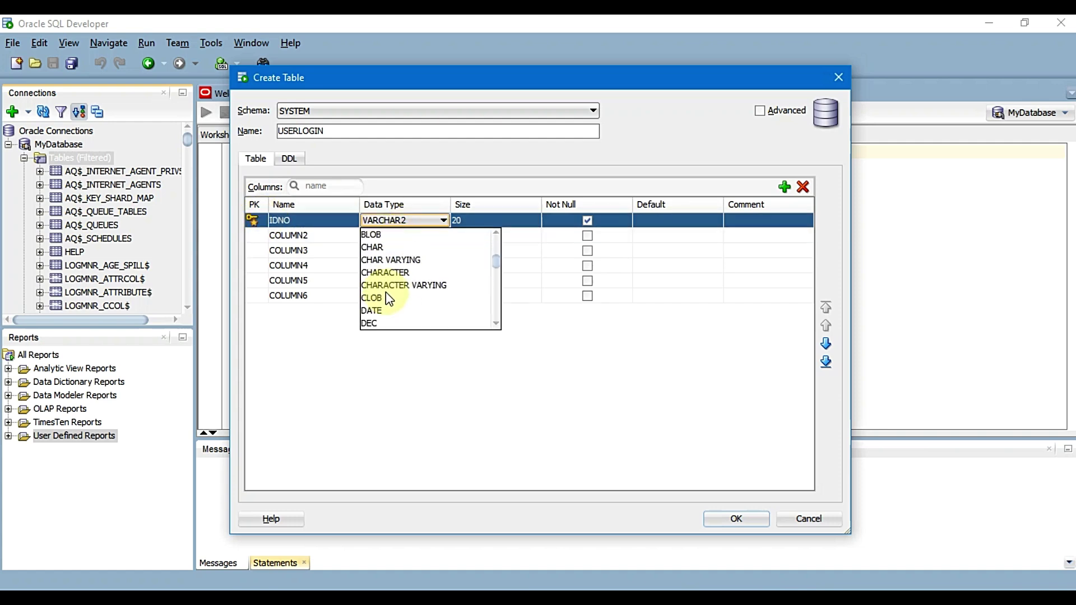
{"action": "left_click", "coordinate": [390, 312]}
Name the next three columns LASTNAME, FIRSTNAME and MIDDLENAME
{"action": "left_click", "coordinate": [312, 236]}
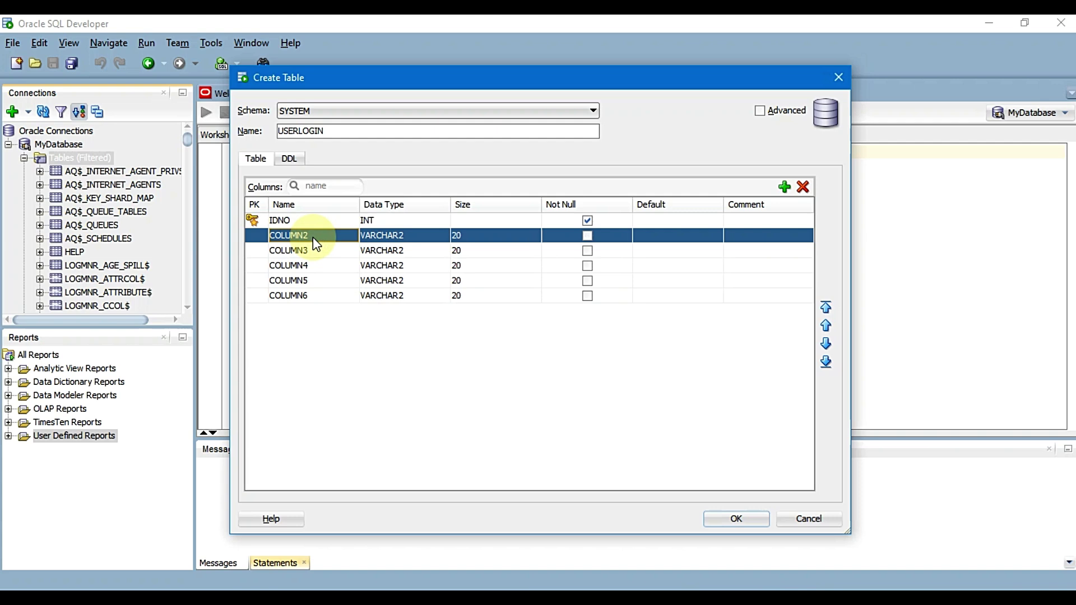
{"action": "type", "text": "lastname"}
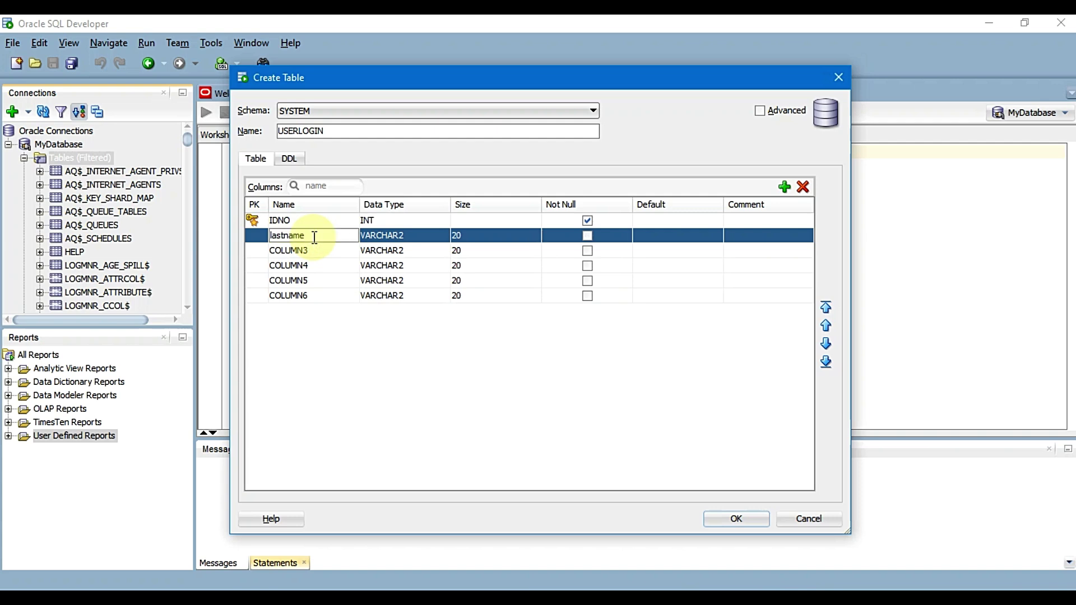
{"action": "left_click", "coordinate": [295, 249]}
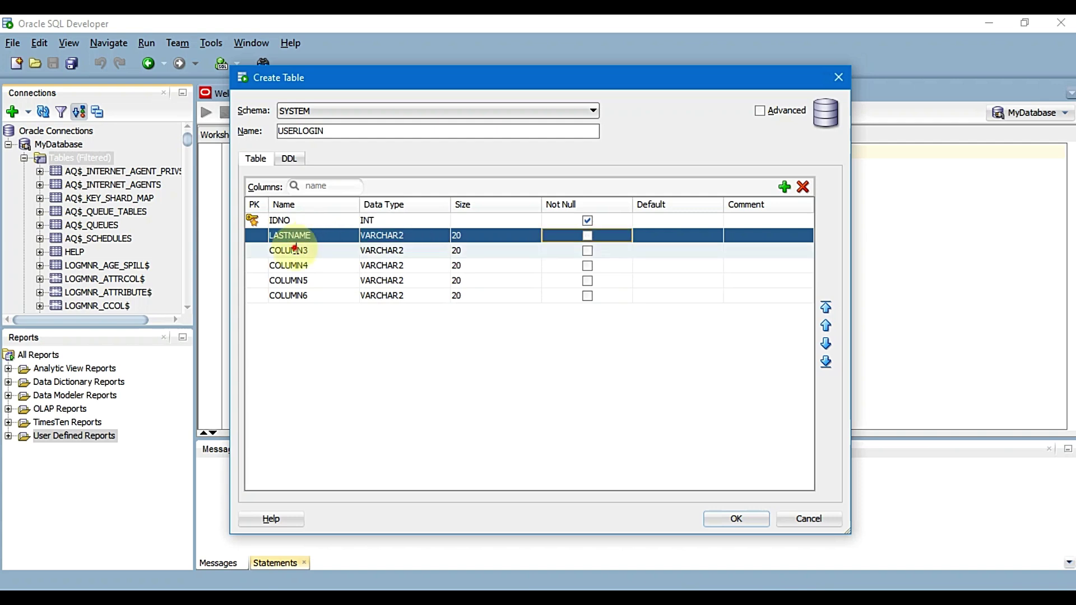
{"action": "type", "text": "firstnam"}
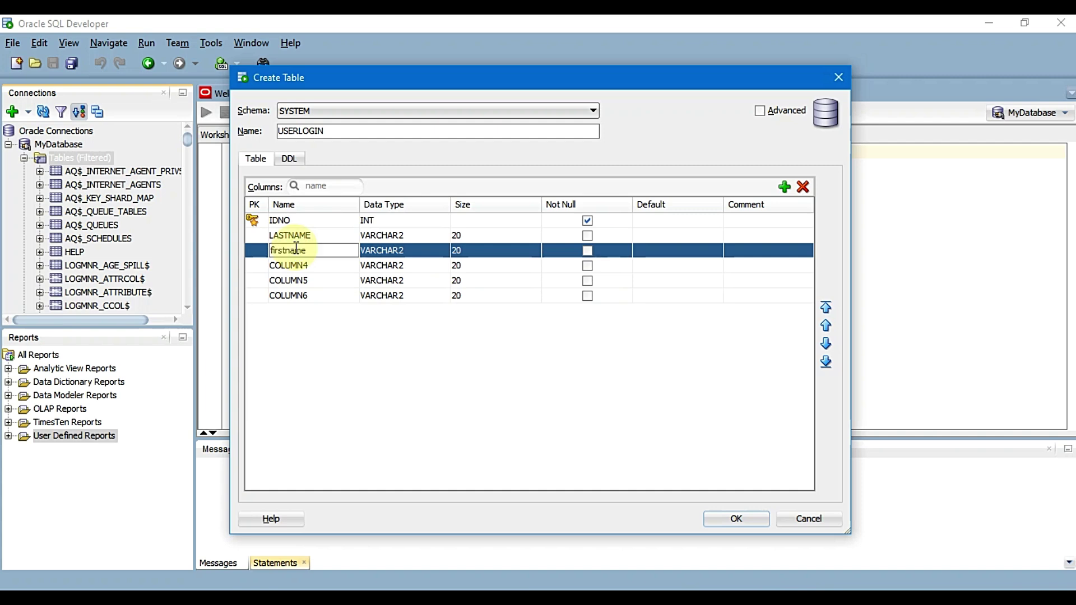
{"action": "type", "text": "e"}
{"action": "key", "text": "Return"}
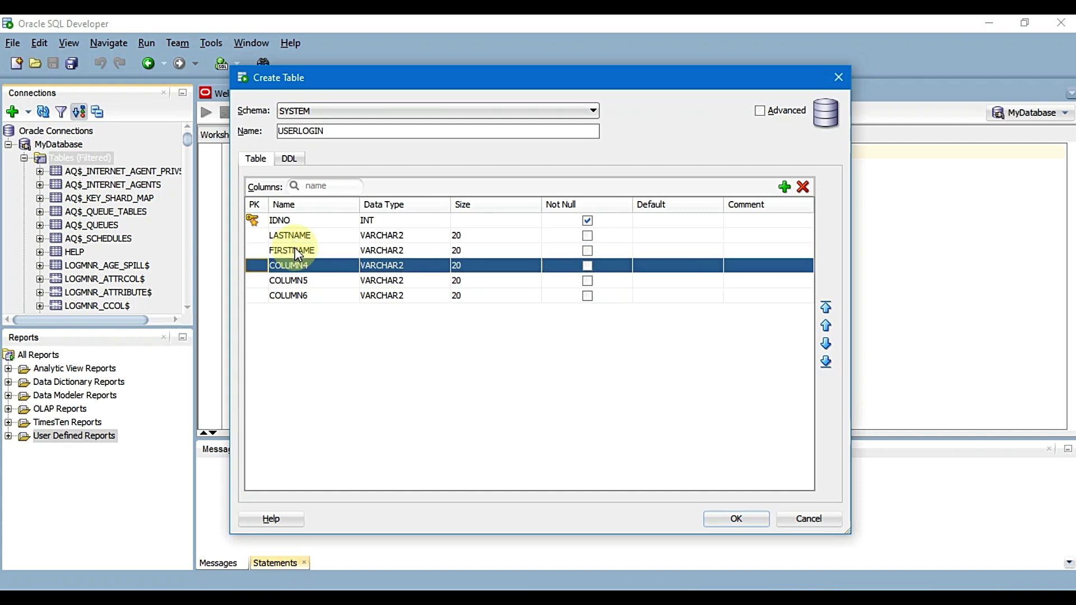
{"action": "type", "text": "m"}
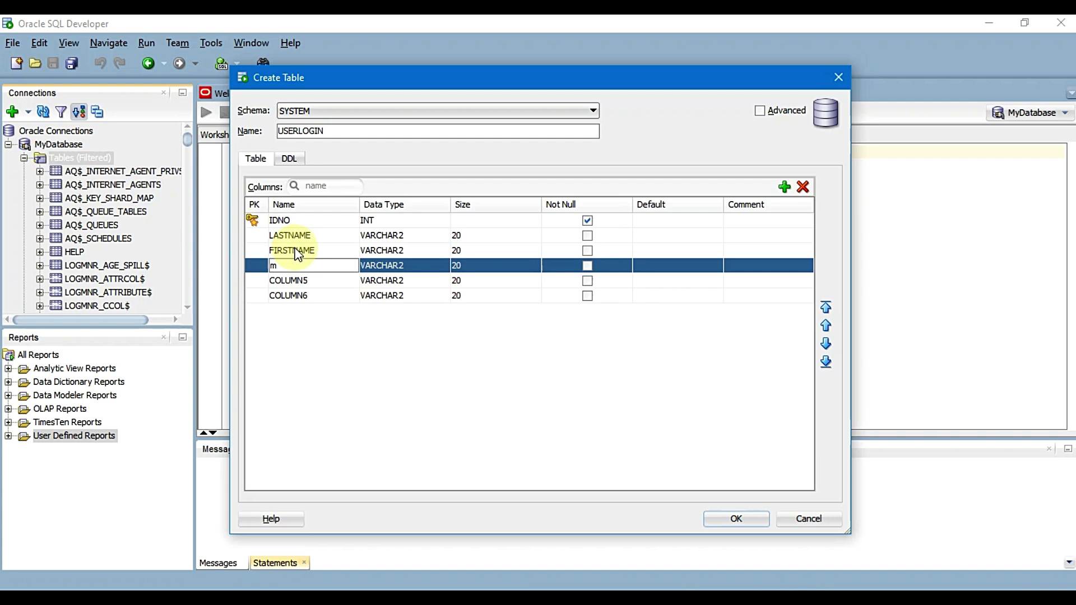
{"action": "type", "text": "iddlename"}
{"action": "key", "text": "Return"}
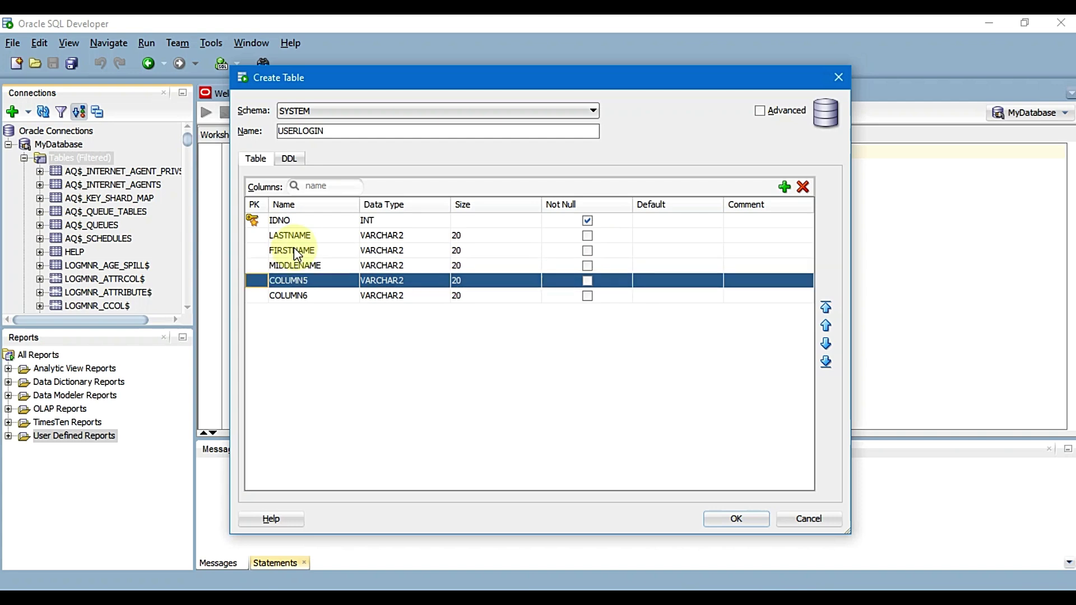
Shorten those column names to LNAME, FNAME and MNAME
{"action": "left_click", "coordinate": [286, 235]}
{"action": "type", "text": "lname"}
{"action": "key", "text": "Return"}
{"action": "type", "text": "fname"}
{"action": "key", "text": "Return"}
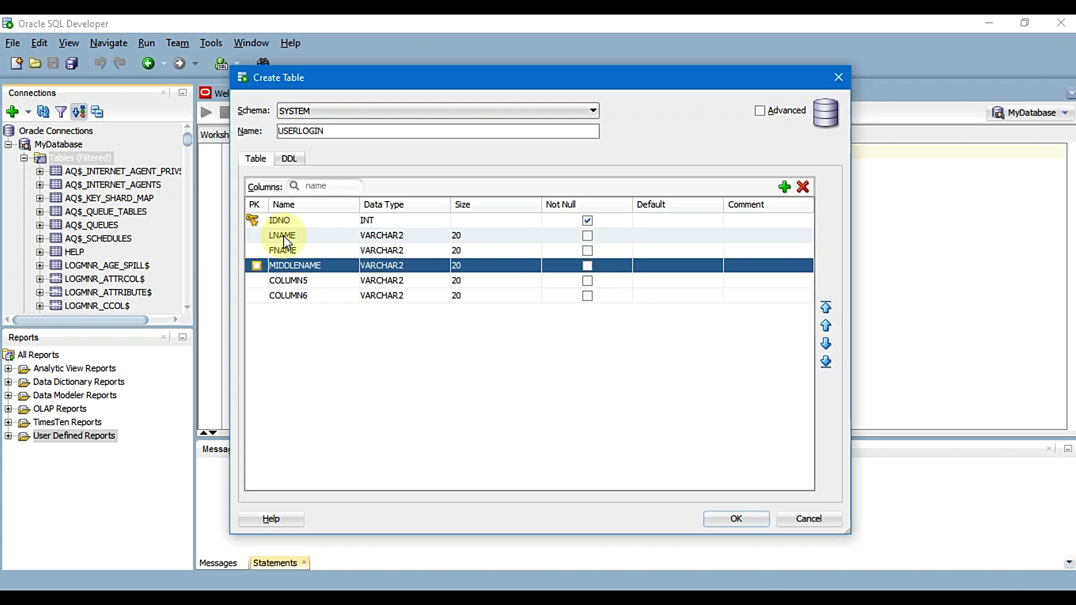
{"action": "type", "text": "n"}
{"action": "type", "text": "name"}
{"action": "key", "text": "Return"}
Name COLUMN5 BIRTH_DATE and COLUMN6 USER_ROLE, then add a new column below IDNO
{"action": "key", "text": "Down"}
{"action": "key", "text": "Right"}
{"action": "type", "text": "birth"}
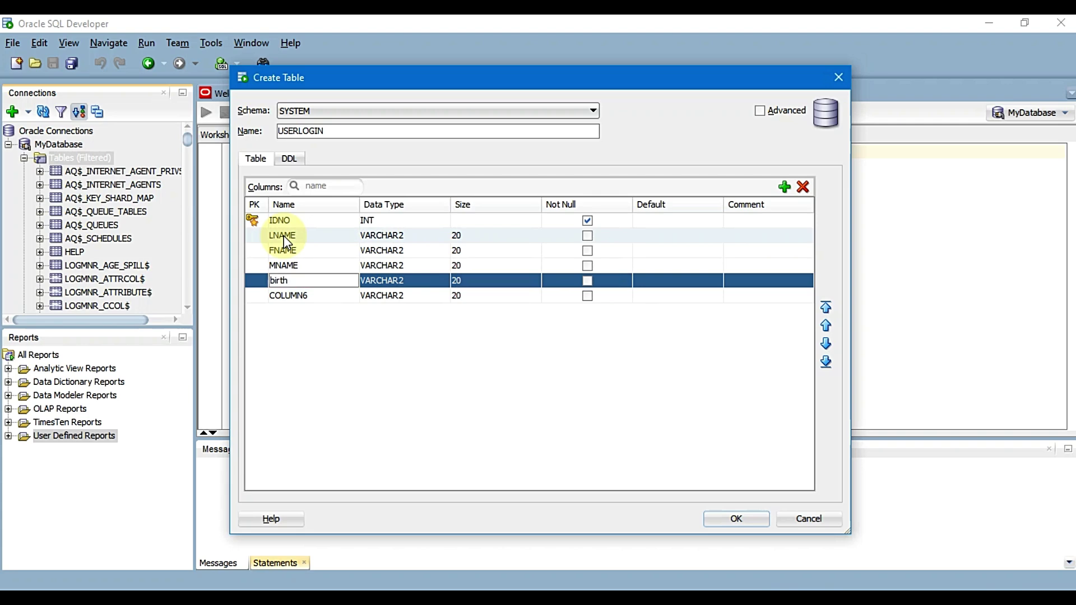
{"action": "type", "text": "_date"}
{"action": "key", "text": "Return"}
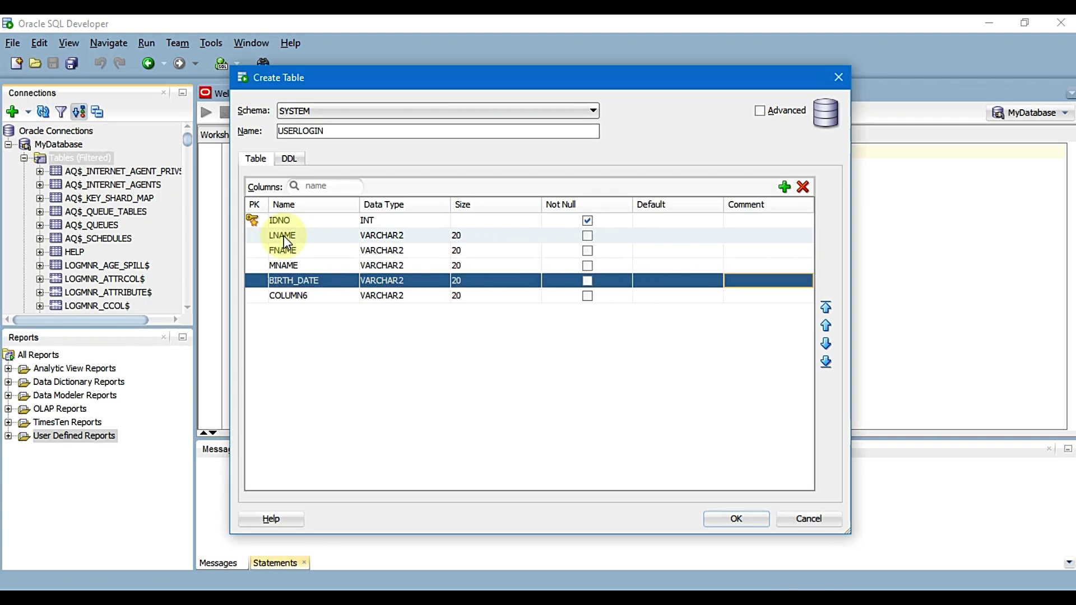
{"action": "key", "text": "Down"}
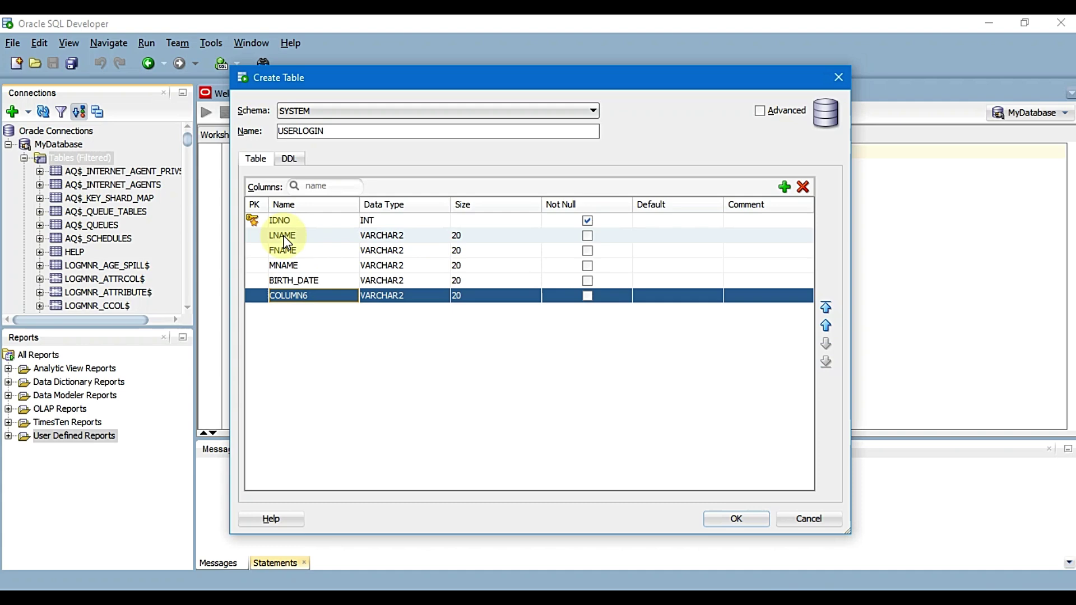
{"action": "type", "text": "use"}
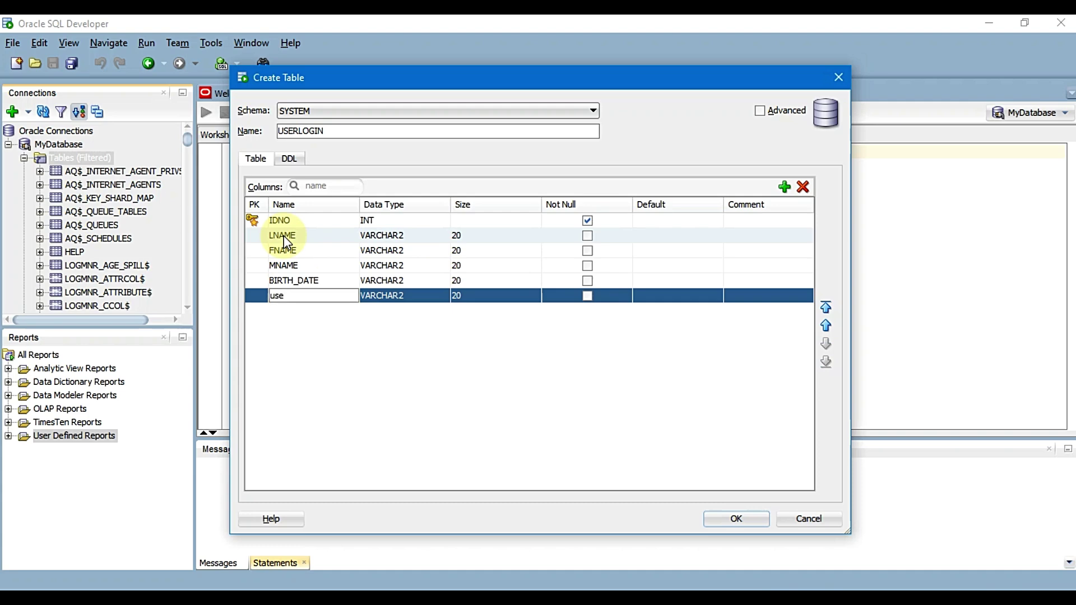
{"action": "type", "text": "r_role"}
{"action": "key", "text": "Tab"}
{"action": "key", "text": "Tab"}
{"action": "key", "text": "Tab"}
{"action": "key", "text": "Tab"}
{"action": "key", "text": "Tab"}
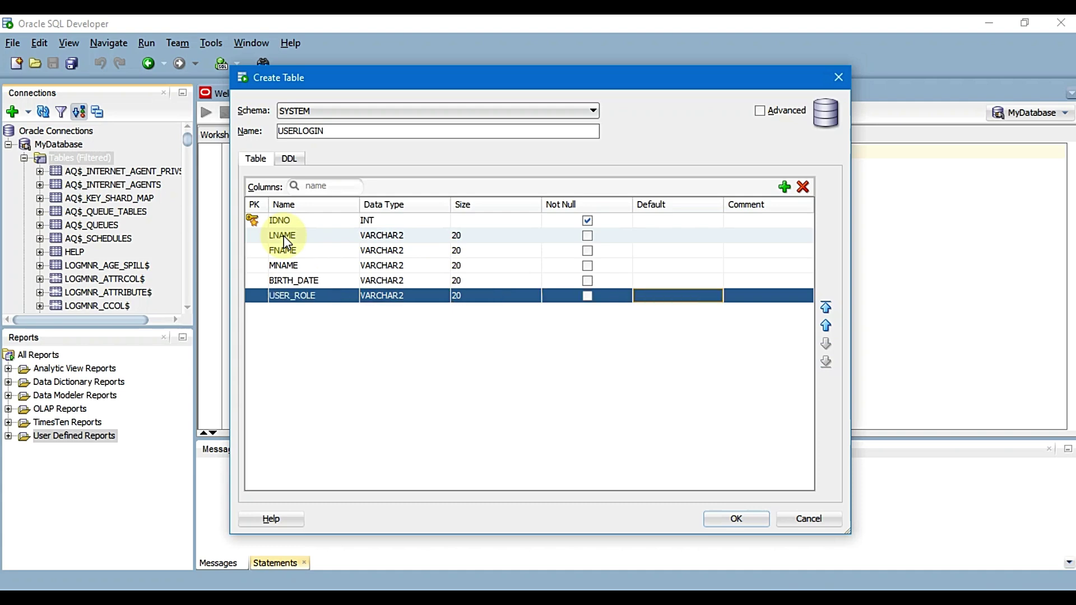
{"action": "left_click", "coordinate": [284, 224]}
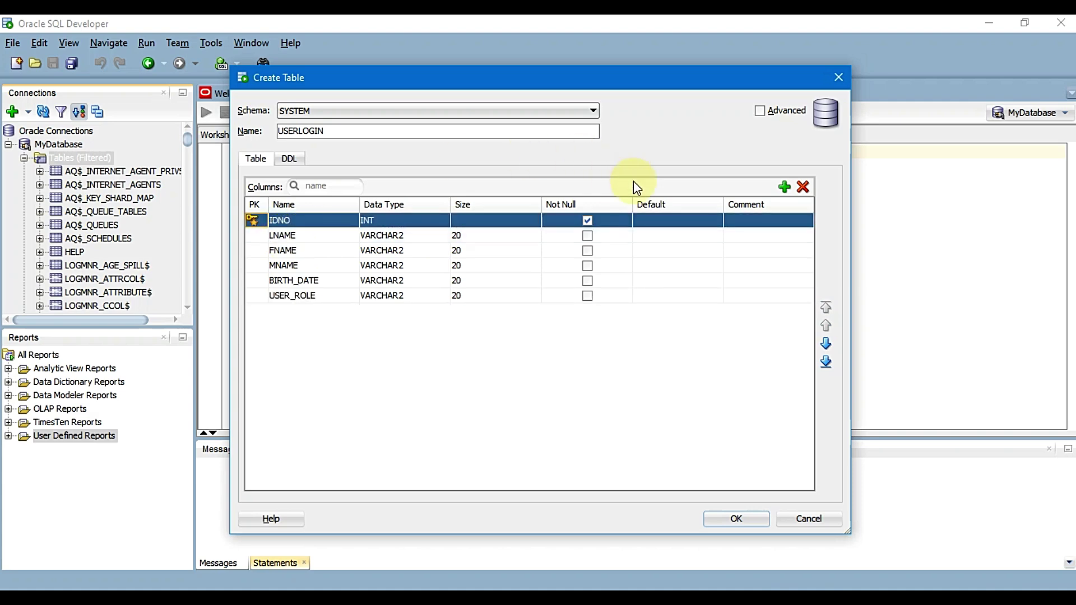
{"action": "left_click", "coordinate": [785, 187]}
Move the new column to the end, add another, and name it USER_NAME
{"action": "left_click", "coordinate": [297, 235]}
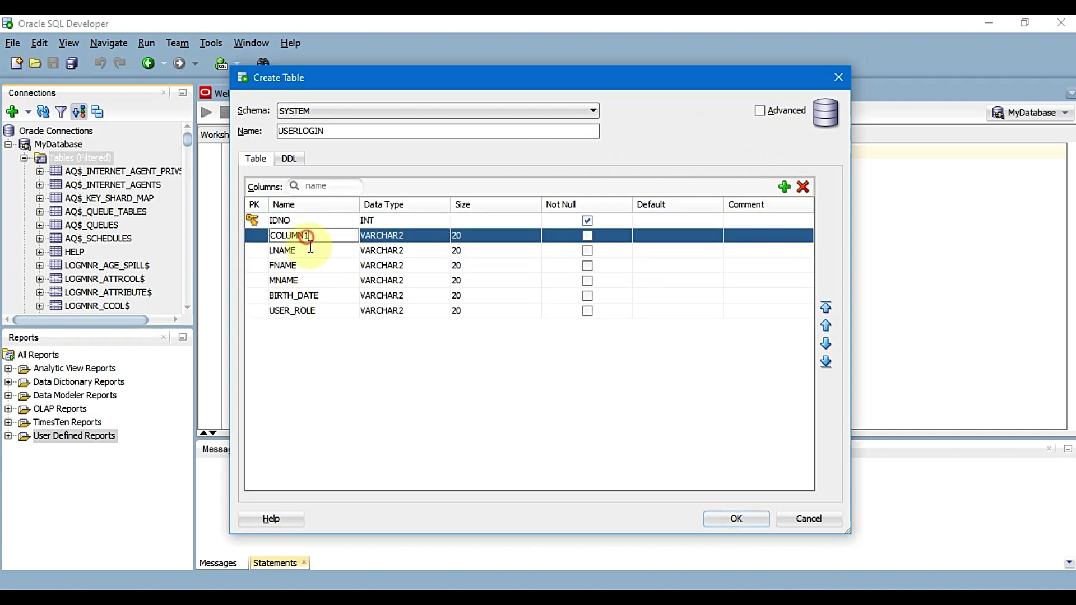
{"action": "left_click", "coordinate": [826, 344]}
{"action": "left_click", "coordinate": [826, 343]}
{"action": "left_click", "coordinate": [826, 344]}
{"action": "left_click", "coordinate": [826, 344]}
{"action": "left_click", "coordinate": [826, 344]}
{"action": "left_click", "coordinate": [785, 186]}
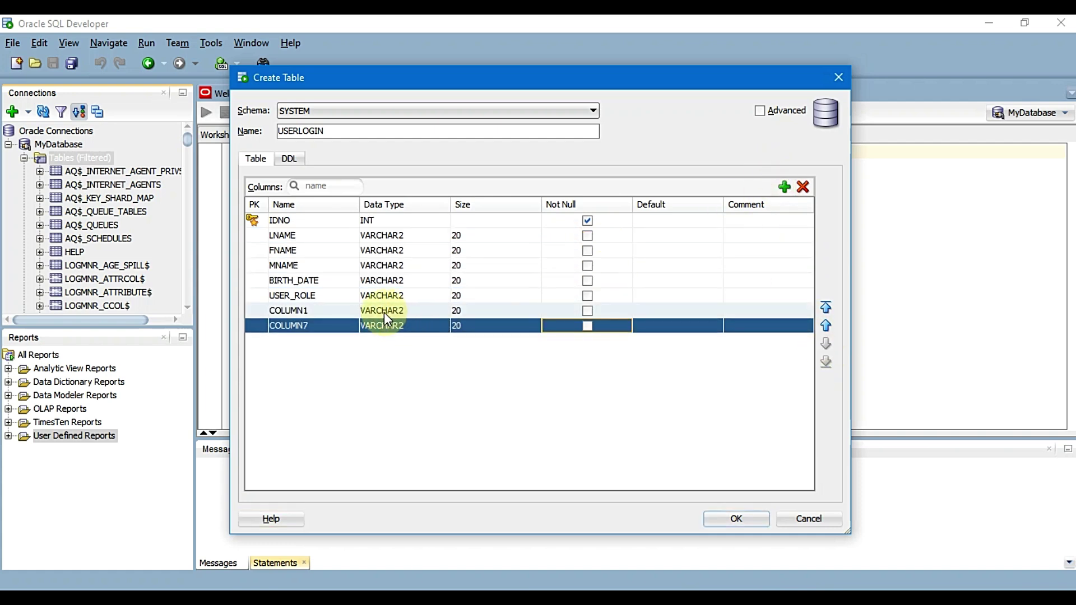
{"action": "left_click", "coordinate": [329, 311]}
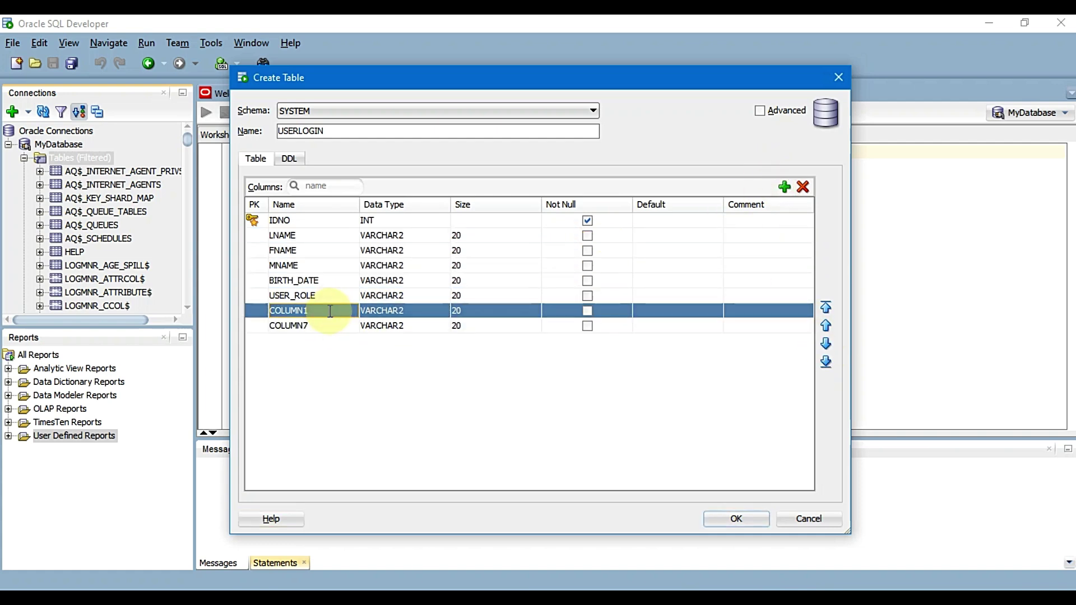
{"action": "type", "text": "user_name"}
{"action": "key", "text": "Tab"}
{"action": "key", "text": "Tab"}
{"action": "key", "text": "Tab"}
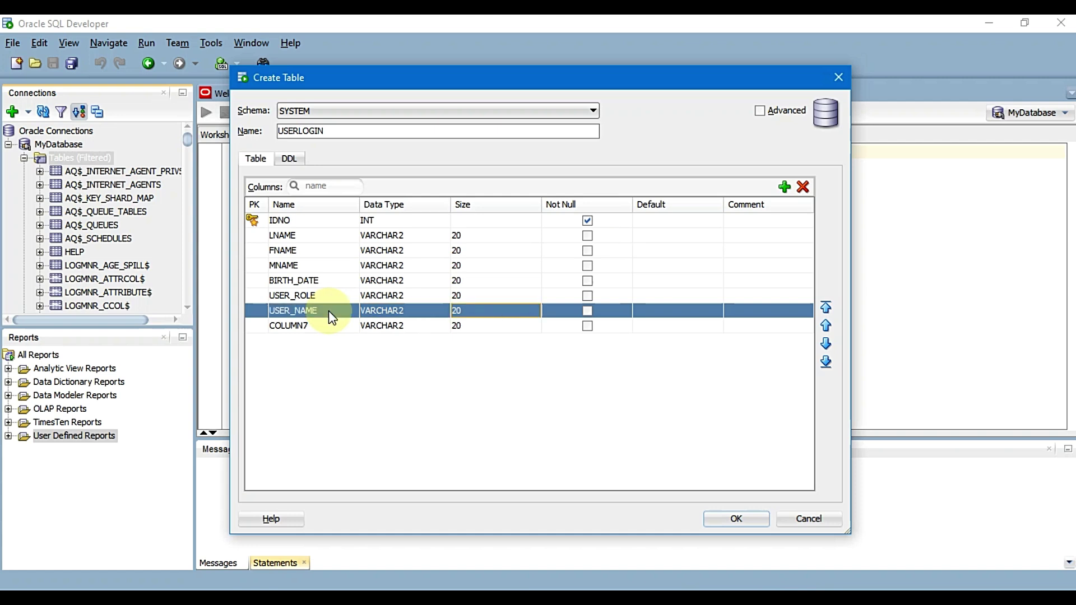
Rename COLUMN7 to USER_PASSWORD, keeping its VARCHAR2 data type
{"action": "left_click", "coordinate": [308, 326]}
{"action": "left_click", "coordinate": [307, 325]}
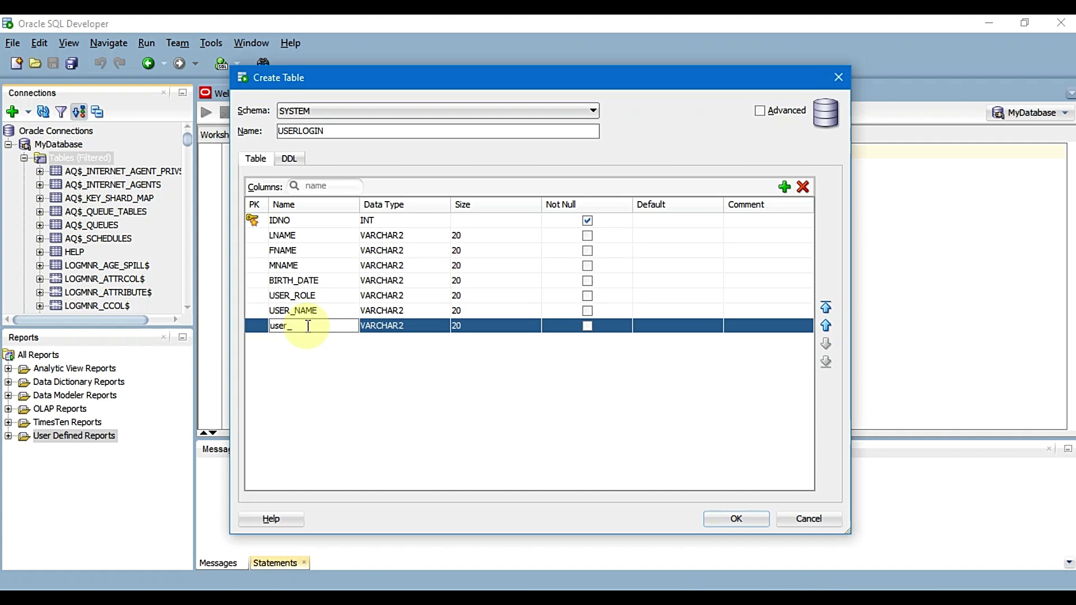
{"action": "type", "text": "user_password"}
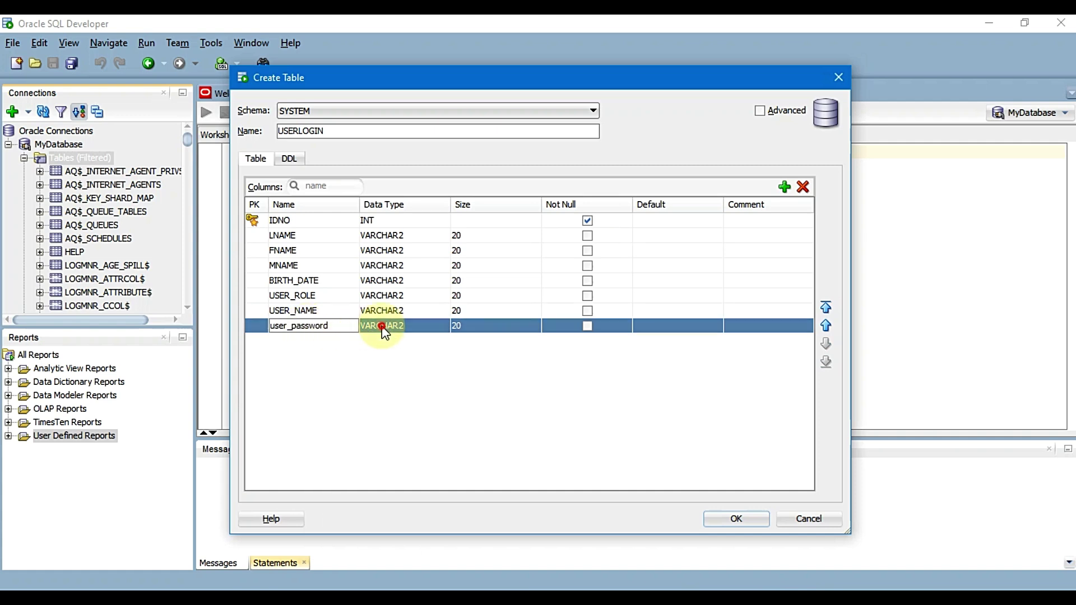
{"action": "left_click", "coordinate": [382, 325]}
{"action": "scroll", "coordinate": [426, 387], "scroll_direction": "down", "scroll_amount": 3}
{"action": "scroll", "coordinate": [440, 397], "scroll_direction": "down", "scroll_amount": 7}
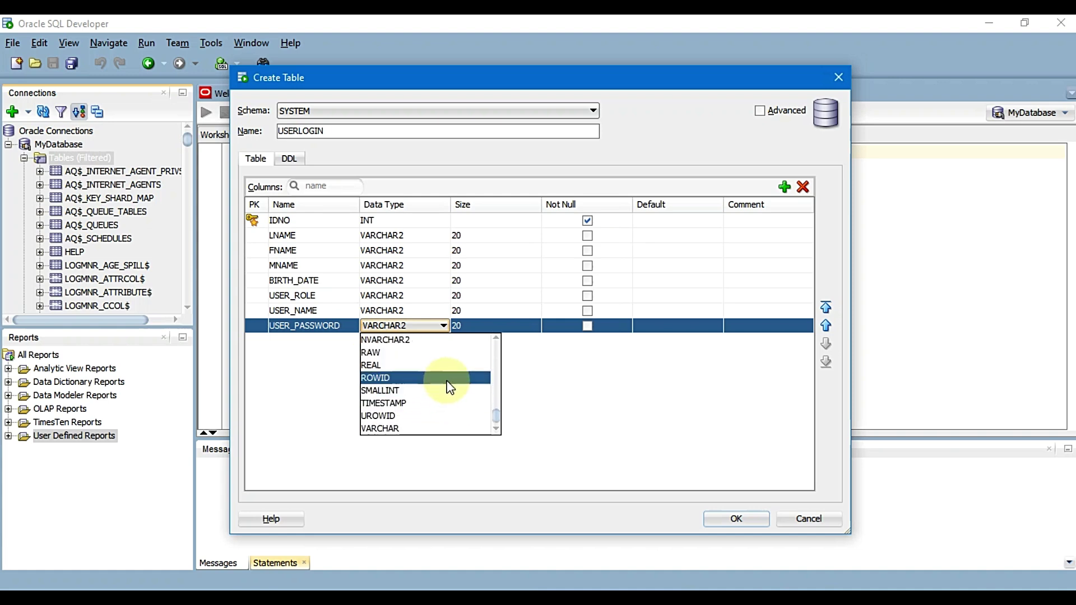
{"action": "left_click", "coordinate": [583, 384]}
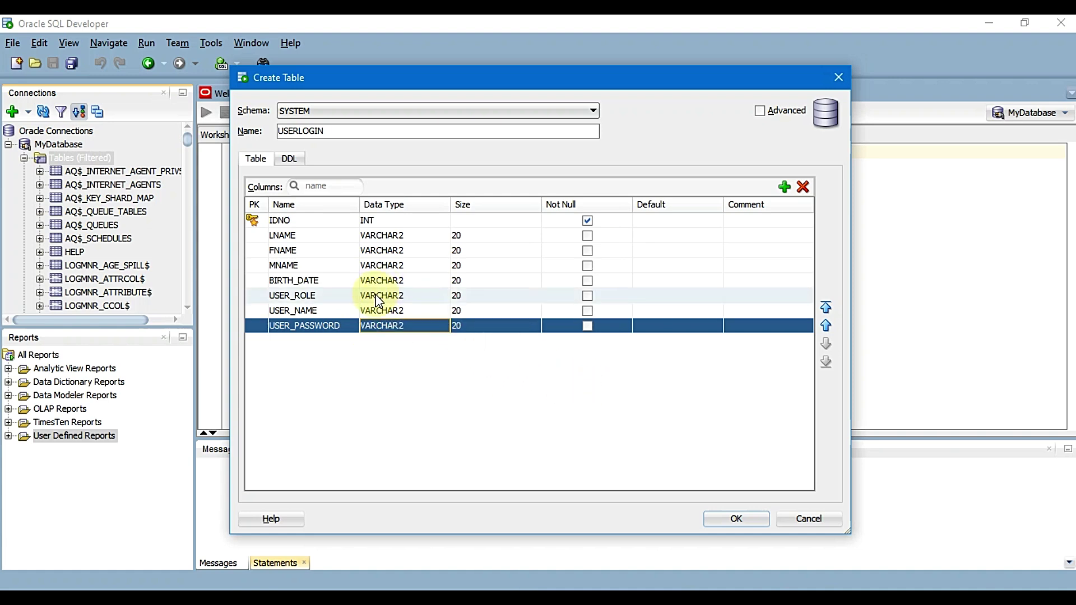
Set BIRTH_DATE's data type to DATE and create the USERLOGIN table
{"action": "left_click", "coordinate": [393, 278]}
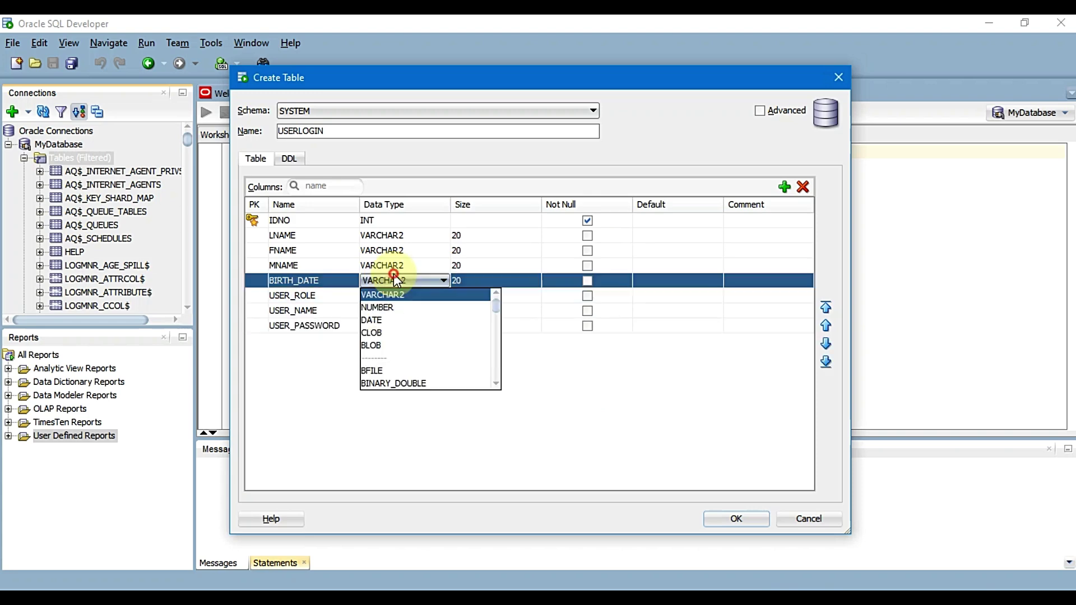
{"action": "left_click", "coordinate": [395, 320]}
{"action": "left_click", "coordinate": [736, 517]}
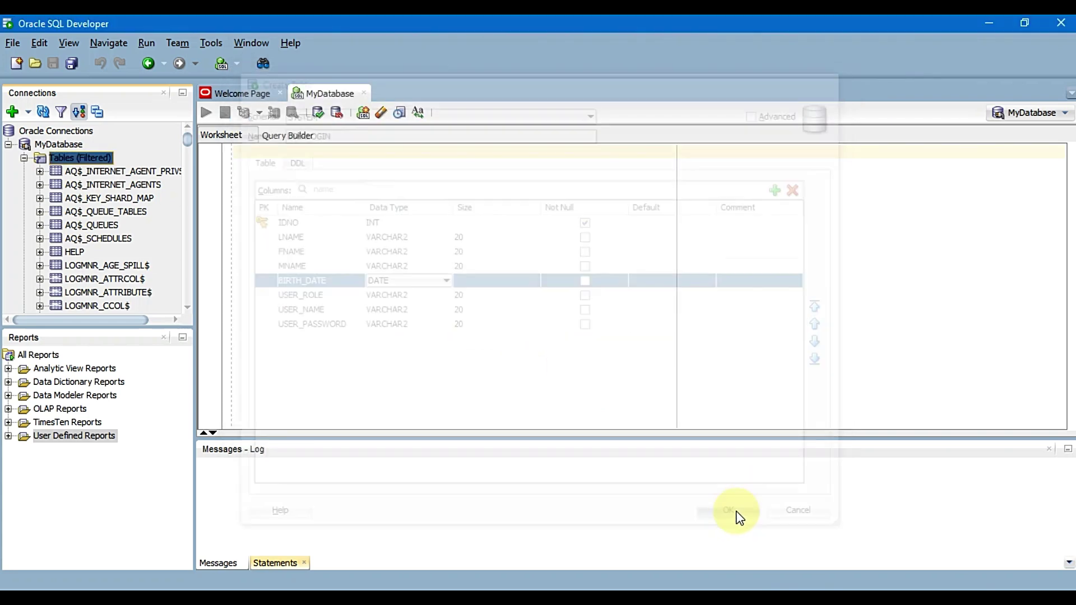
Open USERLOGIN's data and insert a new row with ID 1000
{"action": "scroll", "coordinate": [80, 255], "scroll_direction": "down", "scroll_amount": 12}
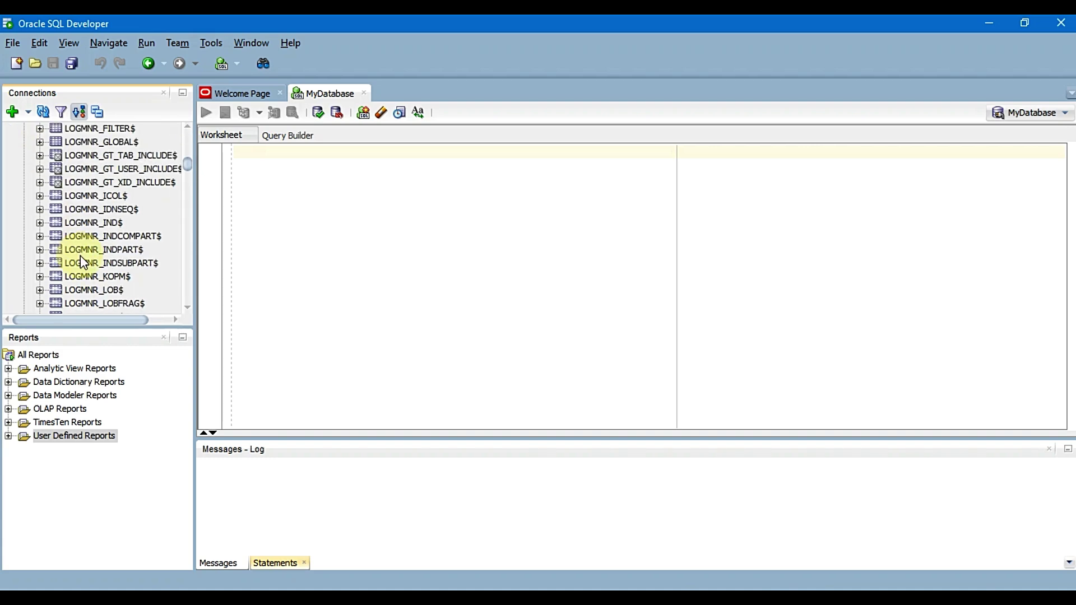
{"action": "left_click_drag", "start_coordinate": [188, 191], "coordinate": [190, 266]}
{"action": "double_click", "coordinate": [87, 231]}
{"action": "right_click", "coordinate": [86, 231]}
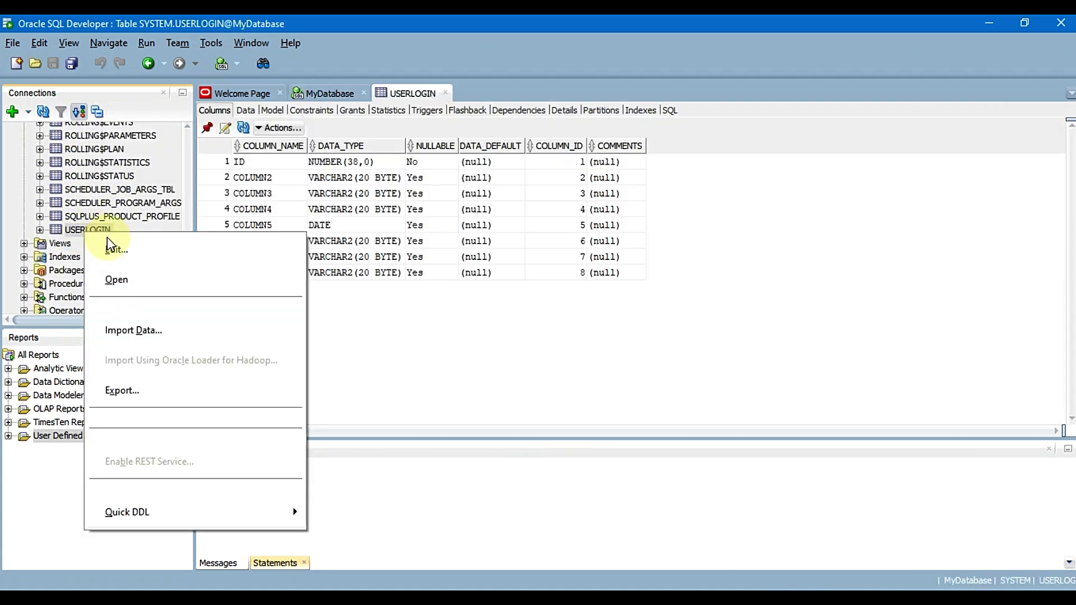
{"action": "left_click", "coordinate": [246, 112]}
{"action": "left_click", "coordinate": [246, 128]}
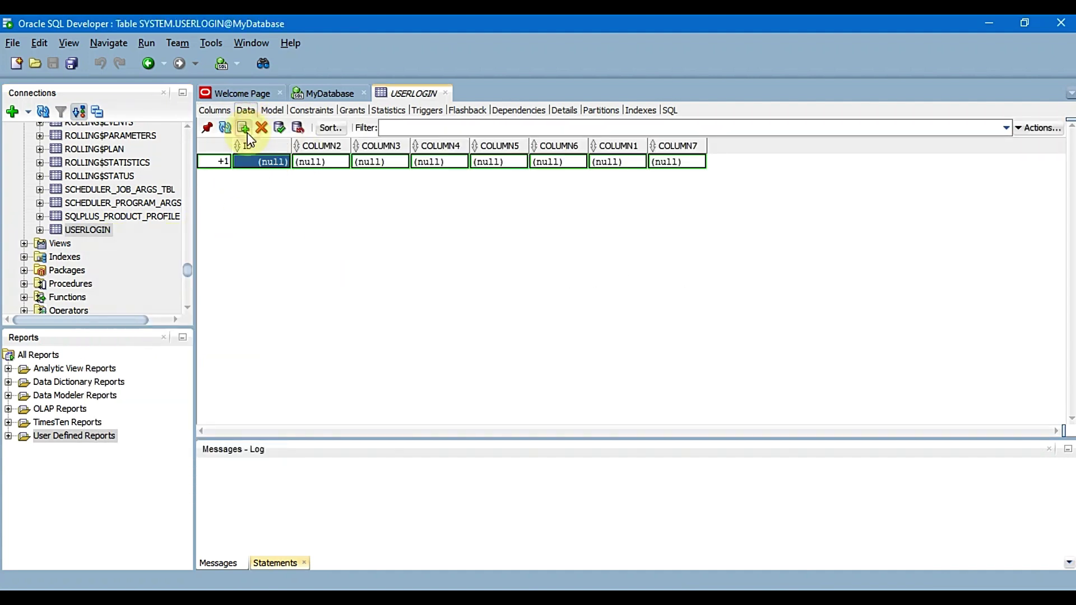
{"action": "type", "text": "100"}
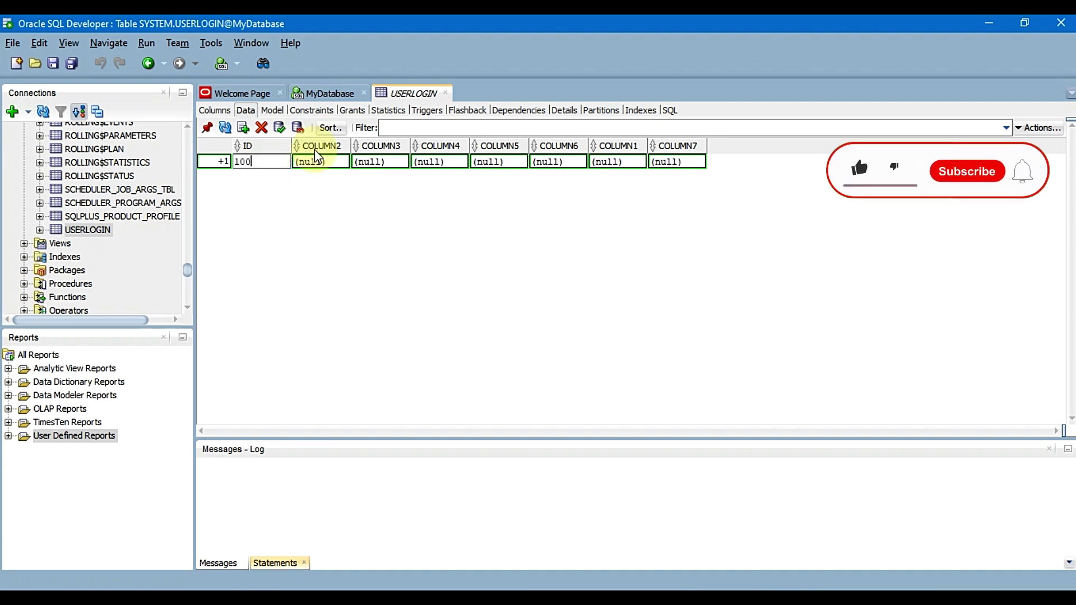
{"action": "type", "text": "0"}
{"action": "key", "text": "Tab"}
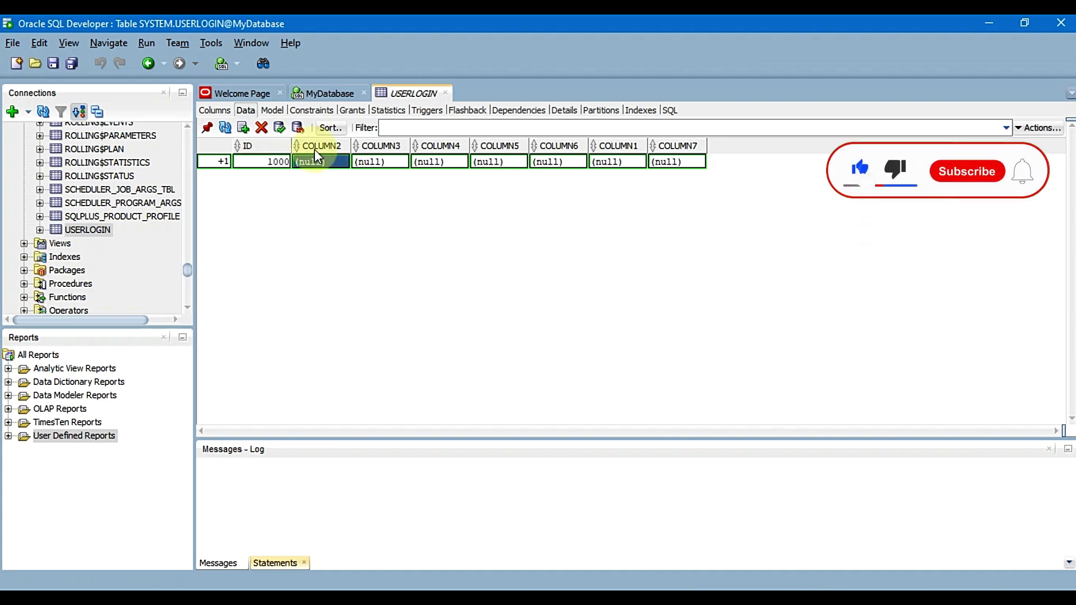
Inspect the USERLOGIN table definition, close it unchanged, and return to the new row's COLUMN2 cell
{"action": "left_click", "coordinate": [325, 93]}
{"action": "left_click", "coordinate": [416, 93]}
{"action": "left_click", "coordinate": [85, 232]}
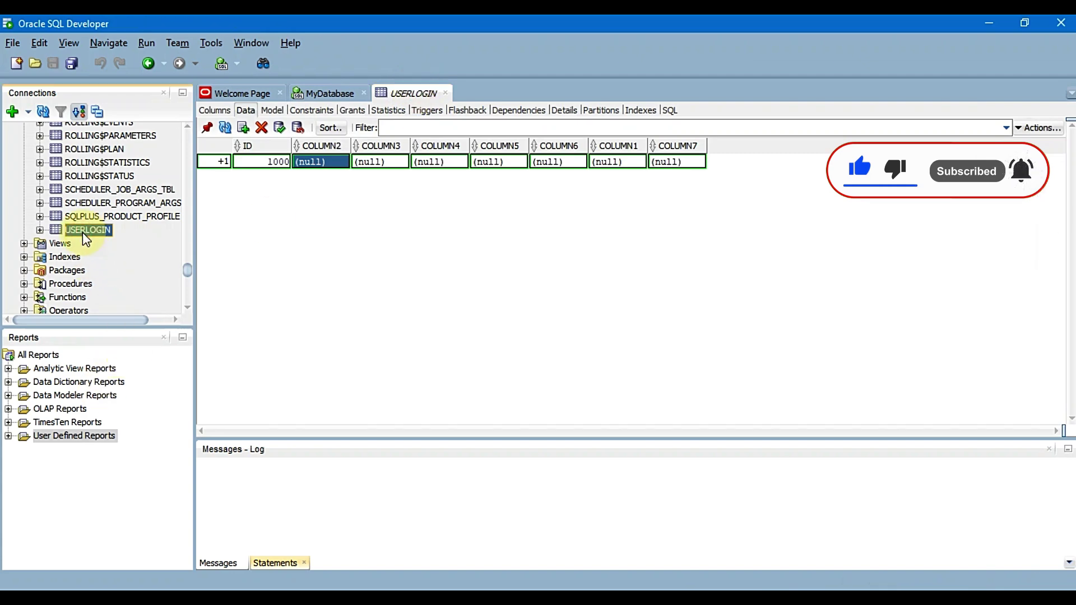
{"action": "right_click", "coordinate": [86, 234]}
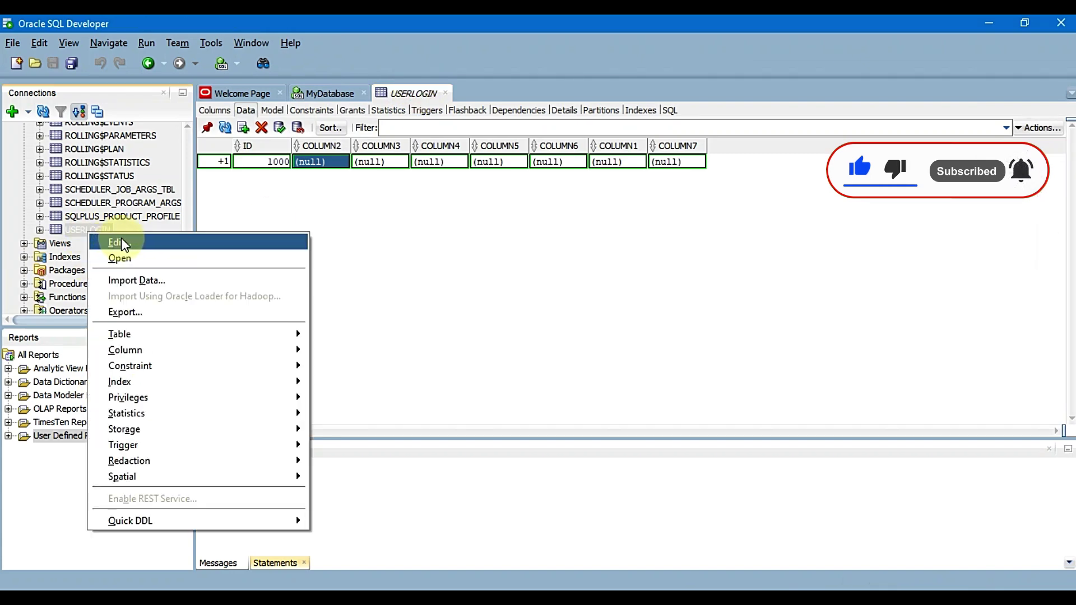
{"action": "left_click", "coordinate": [119, 243]}
{"action": "left_click", "coordinate": [734, 523]}
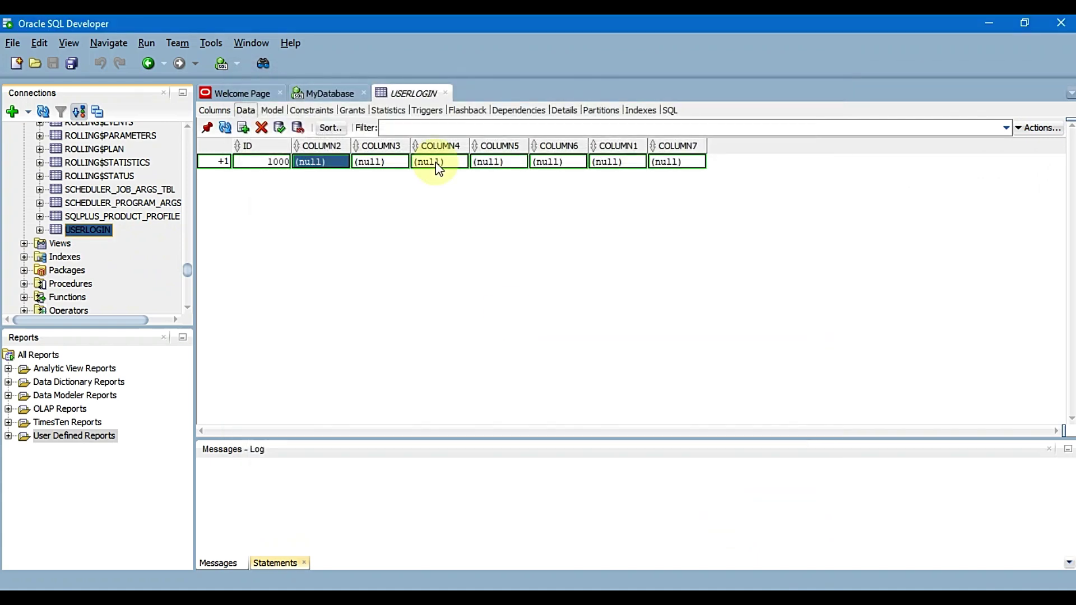
{"action": "left_click", "coordinate": [313, 162]}
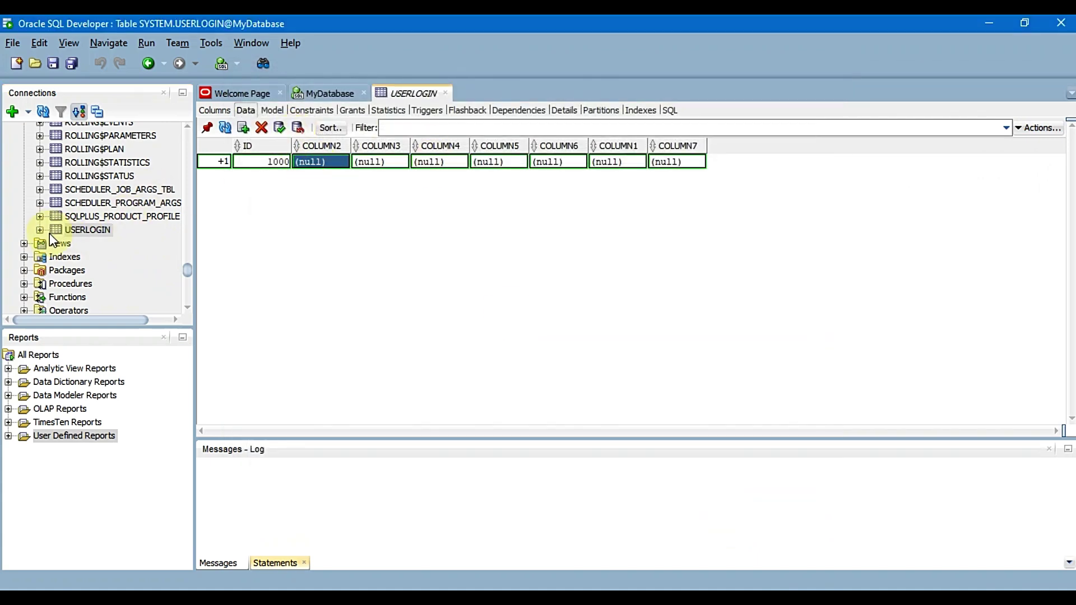
{"action": "left_click", "coordinate": [40, 230]}
{"action": "left_click", "coordinate": [322, 166]}
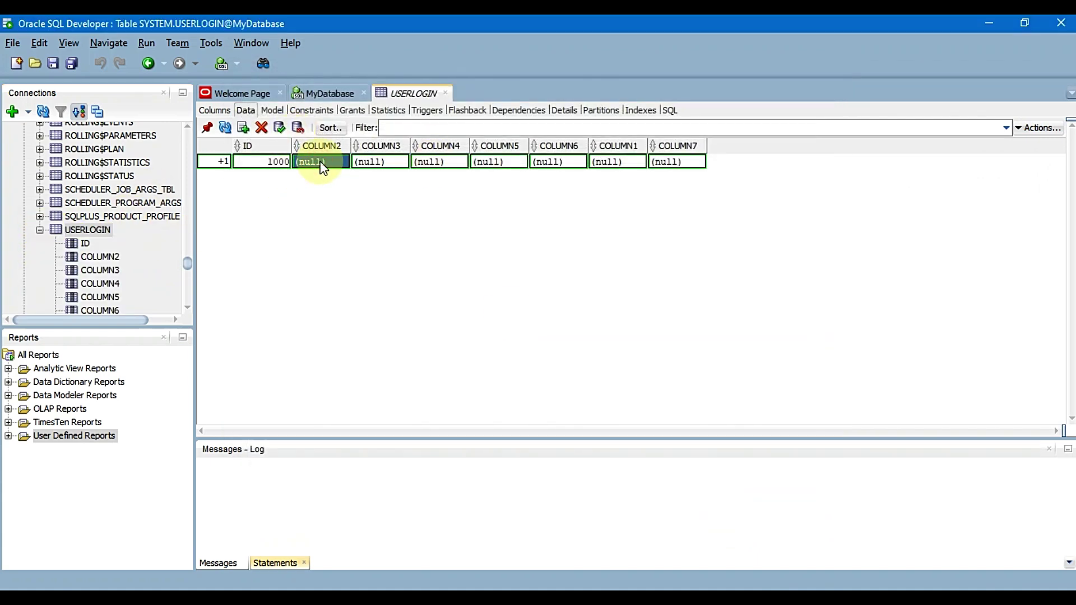
Fill in the new row's last, first and middle name cells
{"action": "type", "text": "la"}
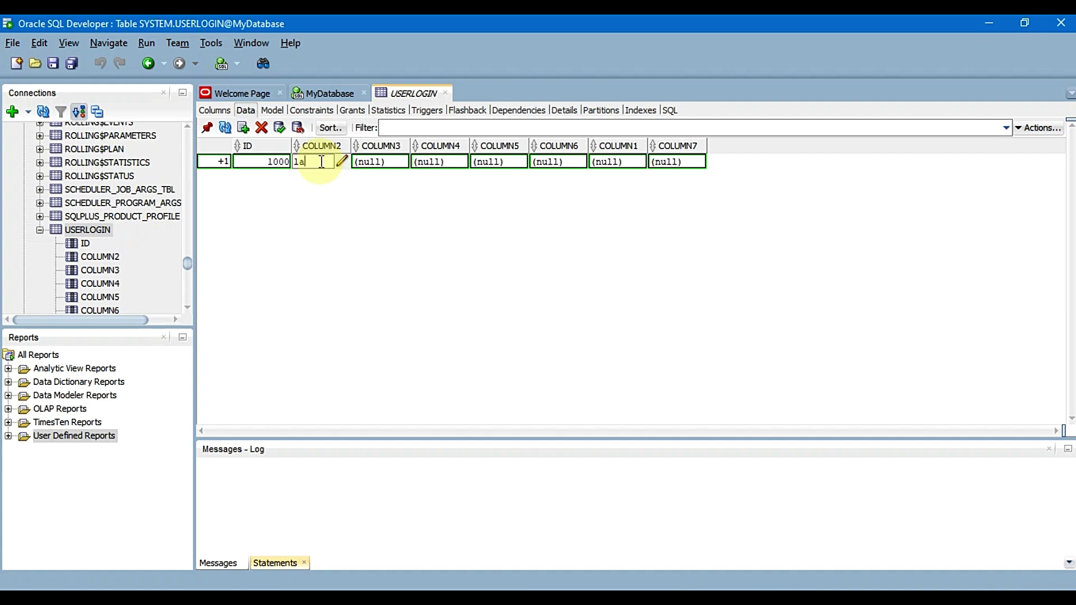
{"action": "type", "text": "sther"}
{"action": "key", "text": "Tab"}
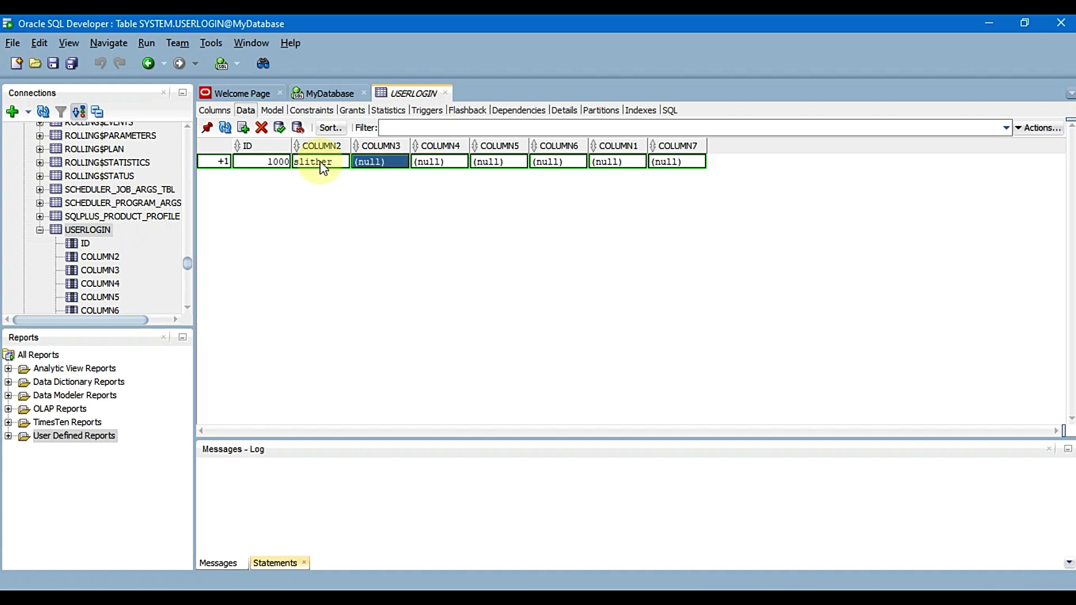
{"action": "left_click", "coordinate": [322, 166]}
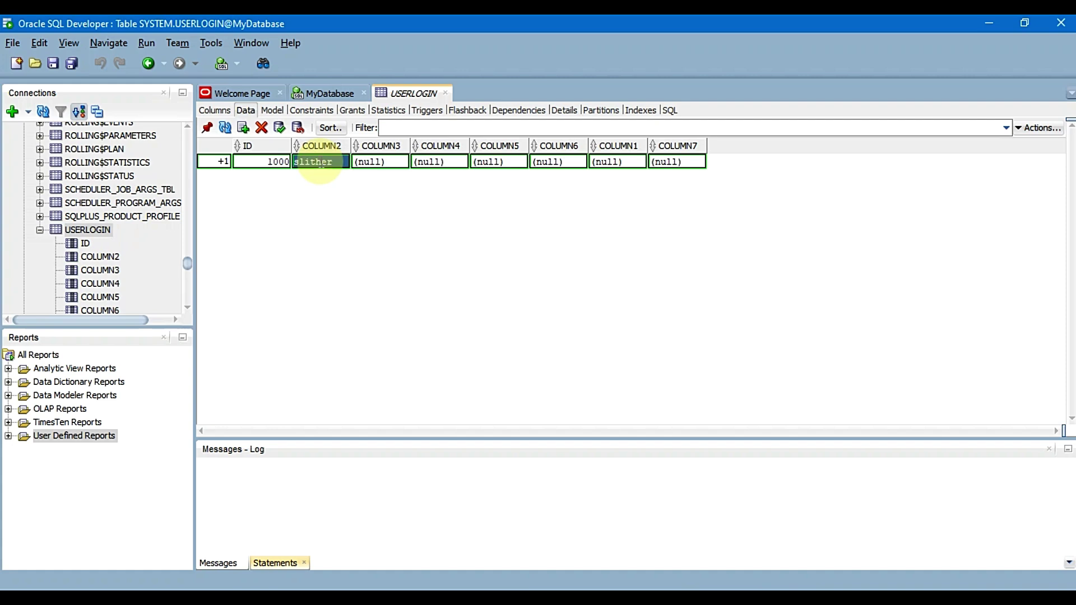
{"action": "key", "text": "Tab"}
{"action": "key", "text": "Tab"}
{"action": "key", "text": "Tab"}
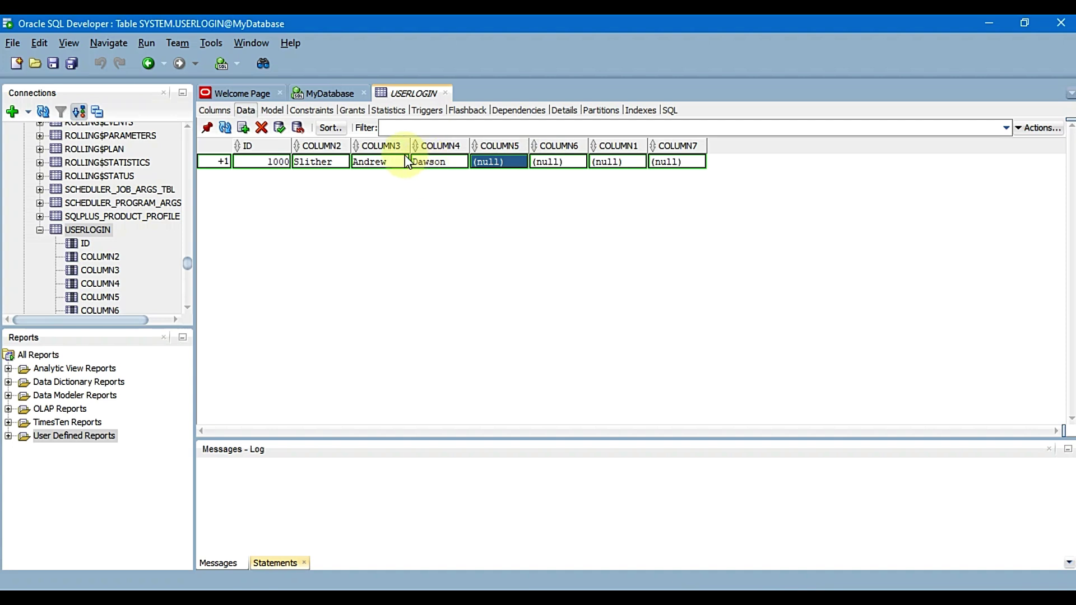
Set the COLUMN5 birth date to 09/21/1990 using the date picker
{"action": "left_click", "coordinate": [499, 162]}
{"action": "left_click", "coordinate": [520, 162]}
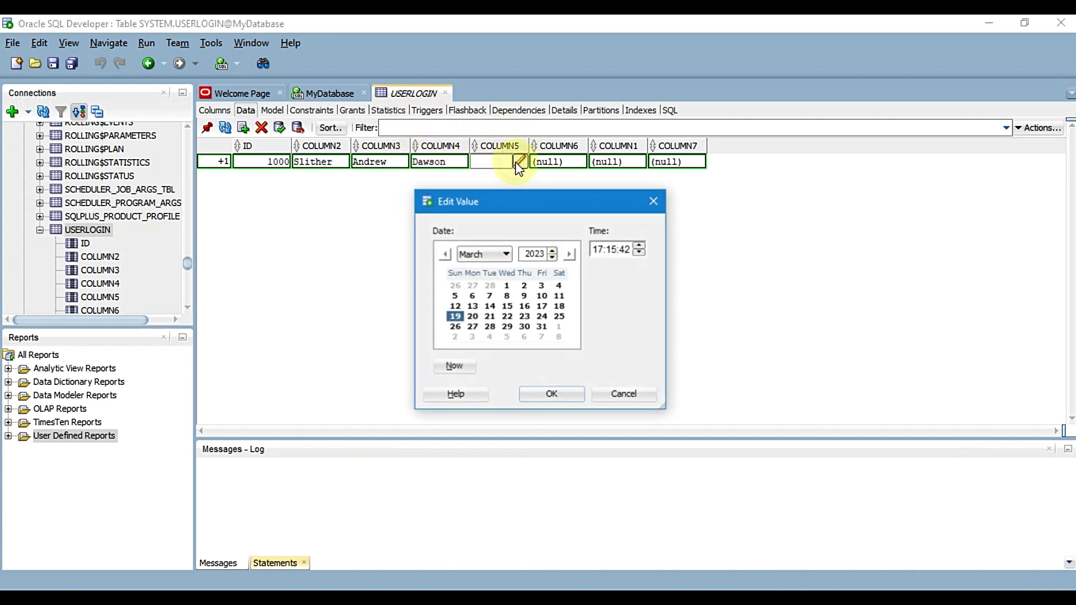
{"action": "left_click", "coordinate": [485, 254]}
{"action": "left_click", "coordinate": [470, 343]}
{"action": "left_click", "coordinate": [535, 253]}
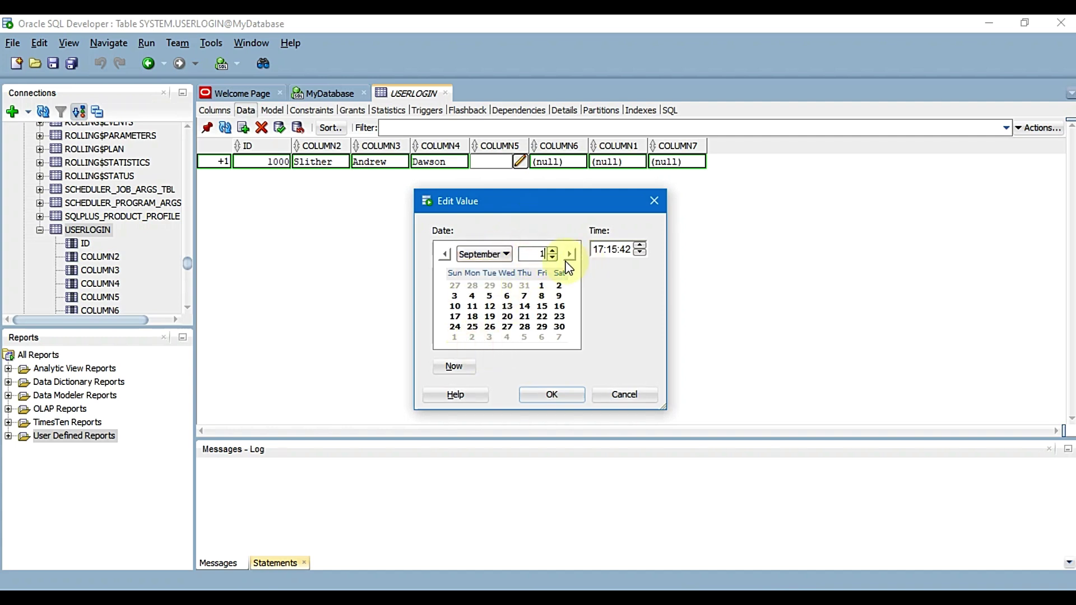
{"action": "left_click", "coordinate": [542, 317]}
{"action": "left_click", "coordinate": [548, 392]}
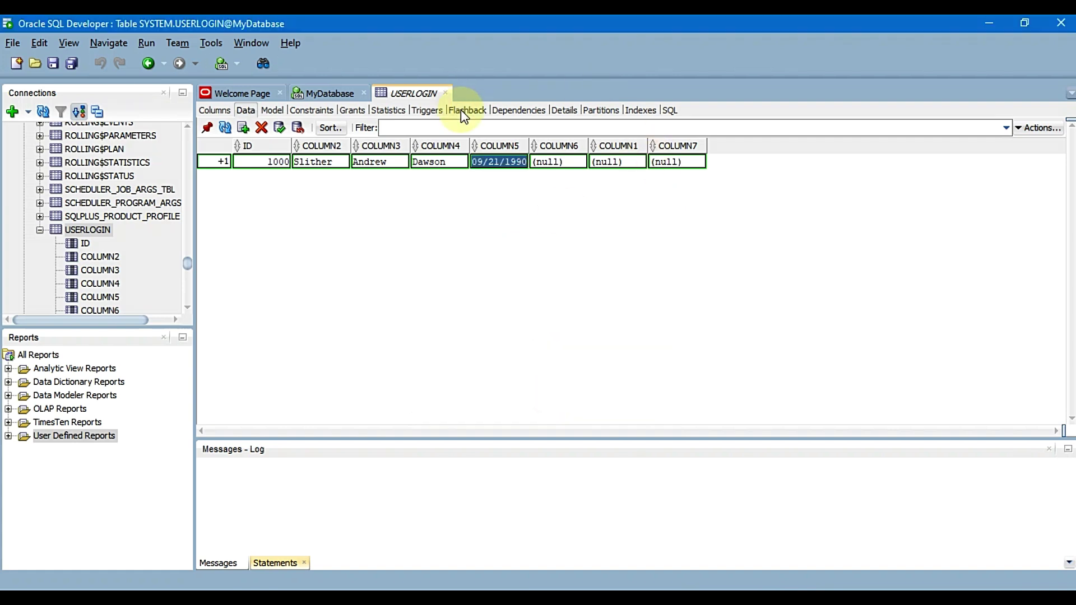
Enter role admindb, the login name, and the password in the remaining cells
{"action": "left_click", "coordinate": [550, 161]}
{"action": "type", "text": "adm"}
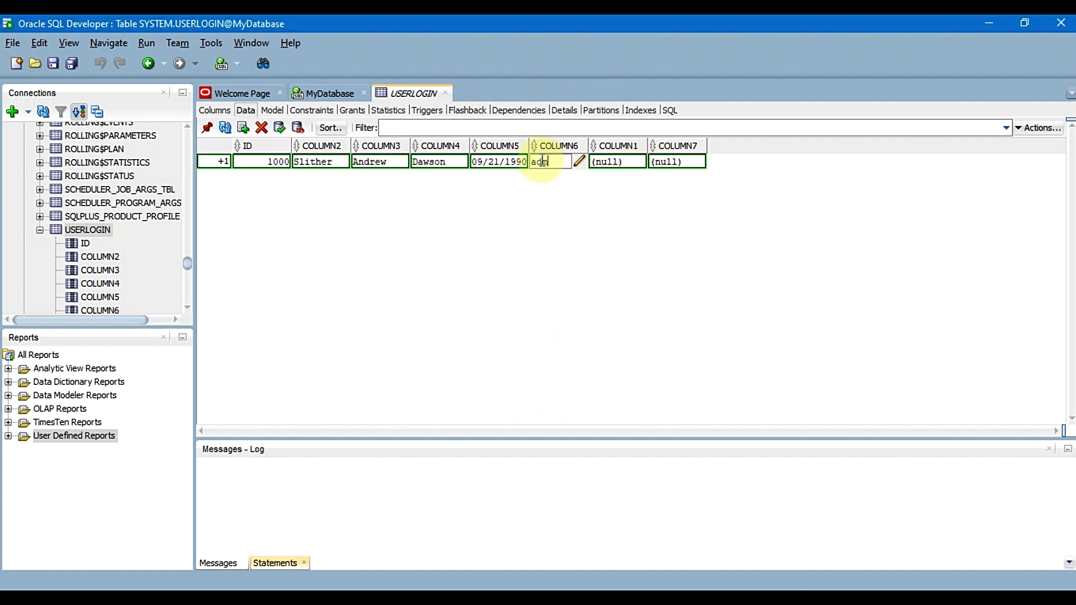
{"action": "type", "text": "indb"}
{"action": "key", "text": "Tab"}
{"action": "type", "text": "admi"}
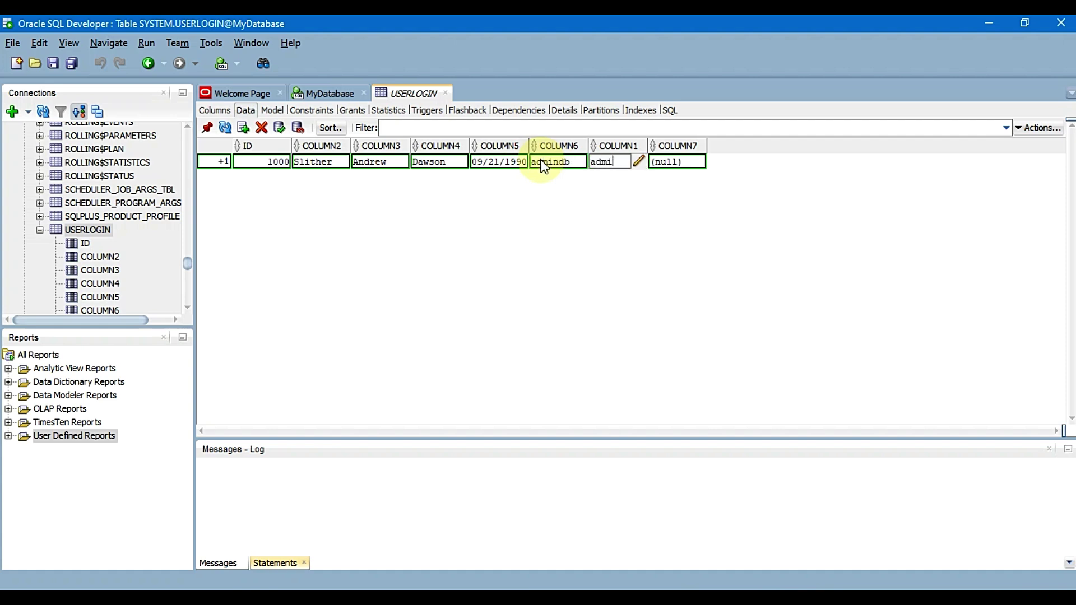
{"action": "type", "text": "n"}
{"action": "key", "text": "Tab"}
{"action": "type", "text": "1"}
{"action": "key", "text": "Tab"}
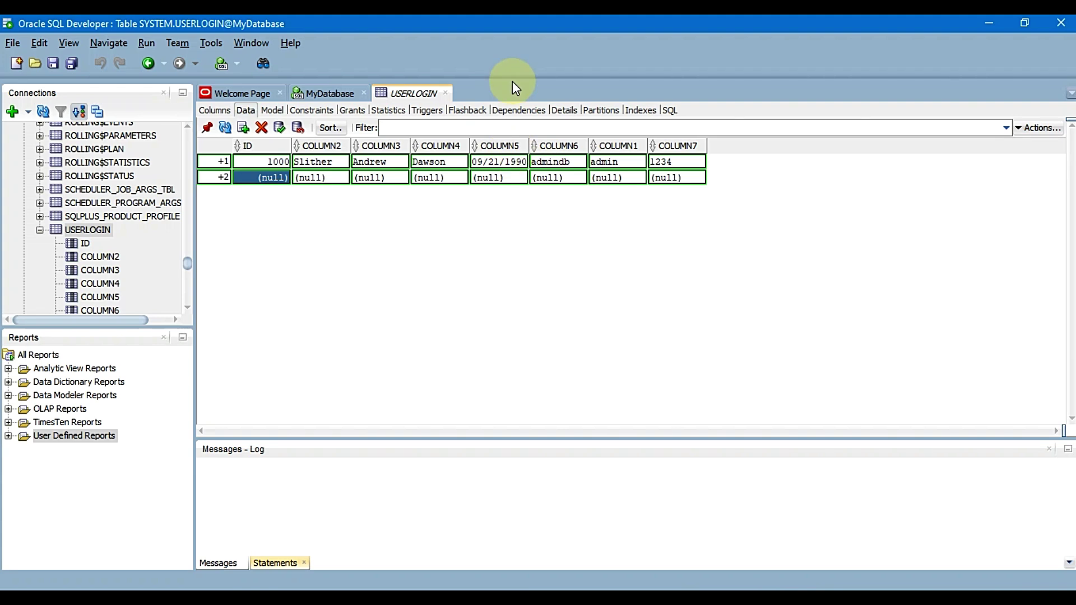
Delete the empty second row and commit the USERLOGIN record
{"action": "left_click", "coordinate": [279, 128]}
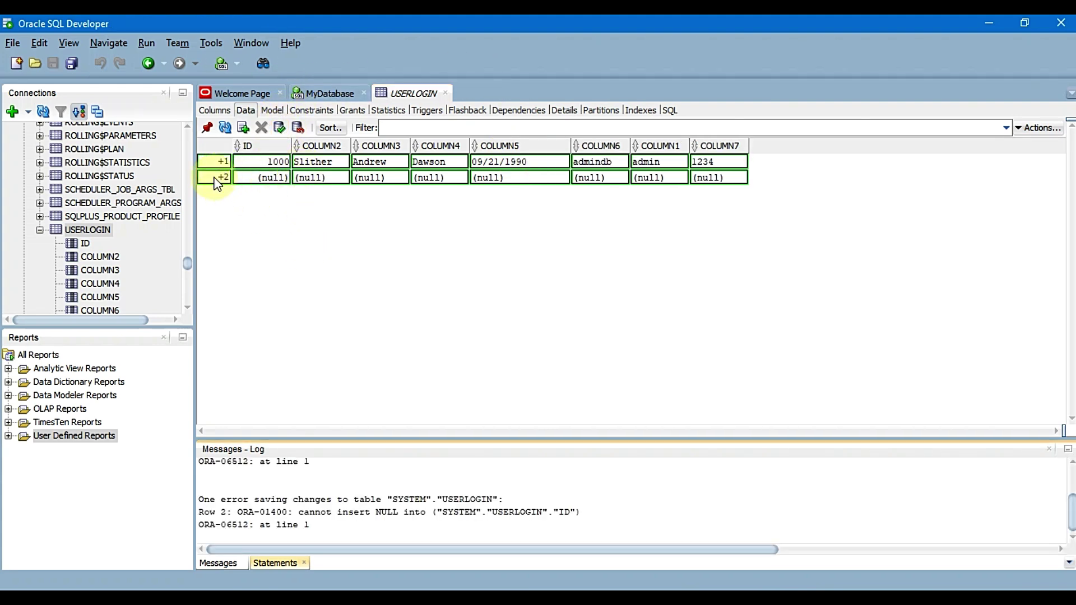
{"action": "left_click", "coordinate": [223, 178]}
{"action": "left_click", "coordinate": [261, 128]}
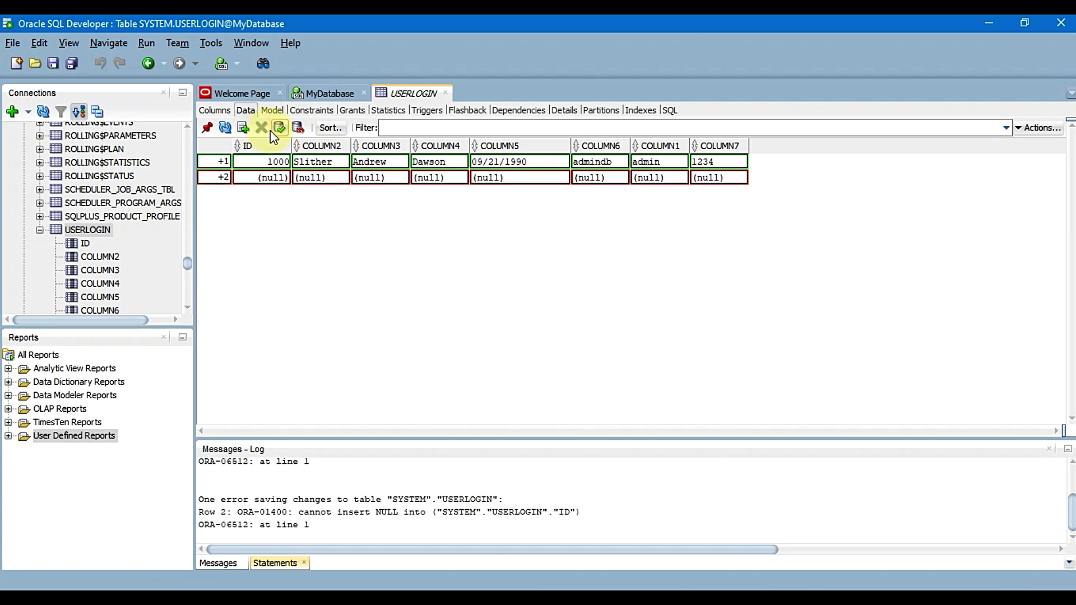
{"action": "left_click", "coordinate": [279, 127]}
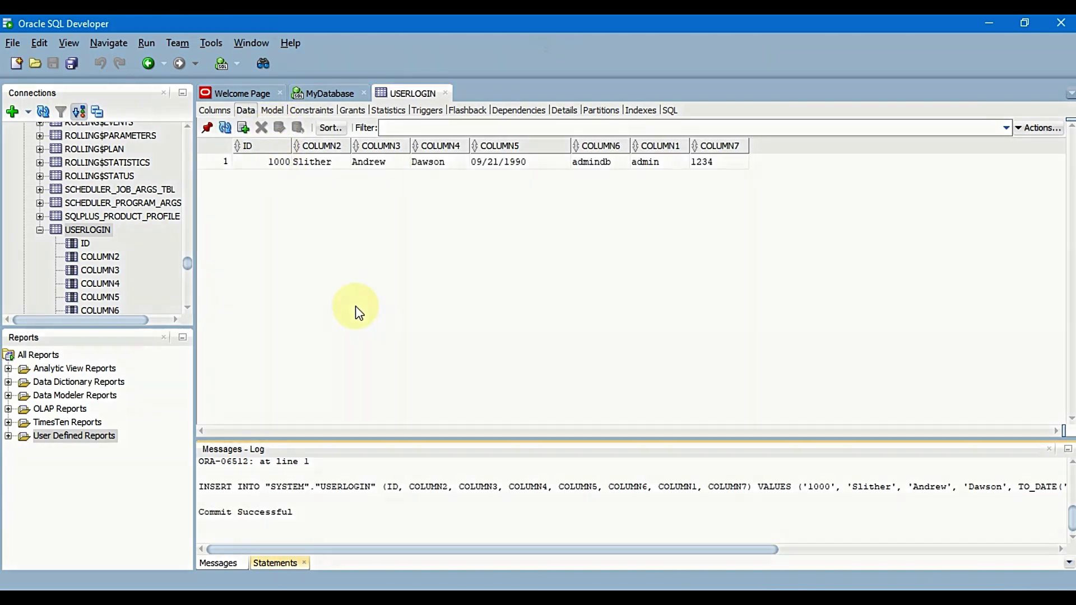
{"action": "left_click_drag", "start_coordinate": [571, 486], "coordinate": [598, 478]}
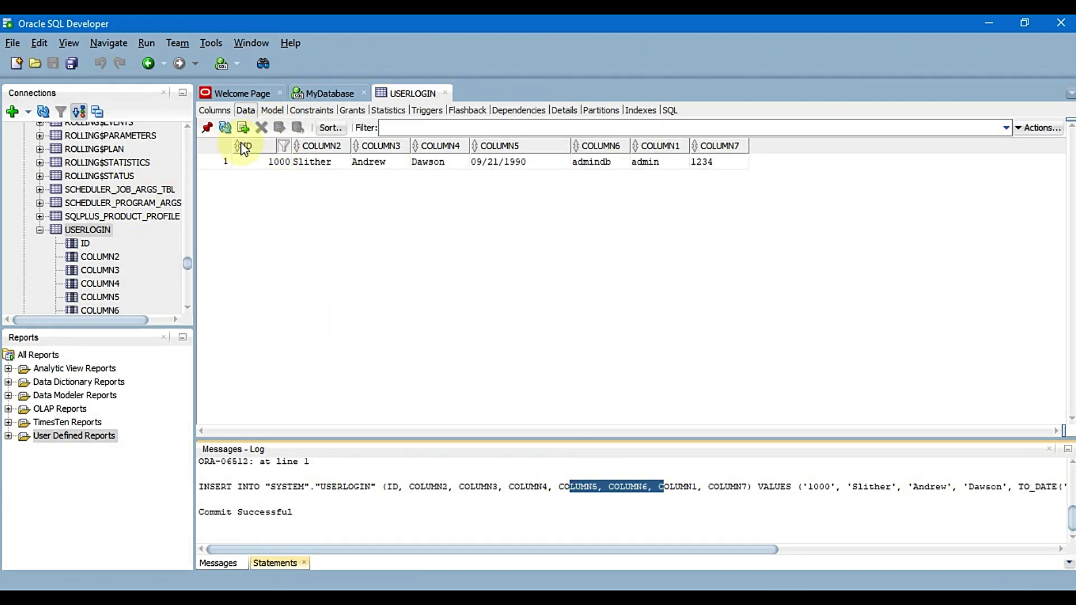
Reopen the USERLOGIN table to review the saved row, then return to NetBeans
{"action": "right_click", "coordinate": [75, 229]}
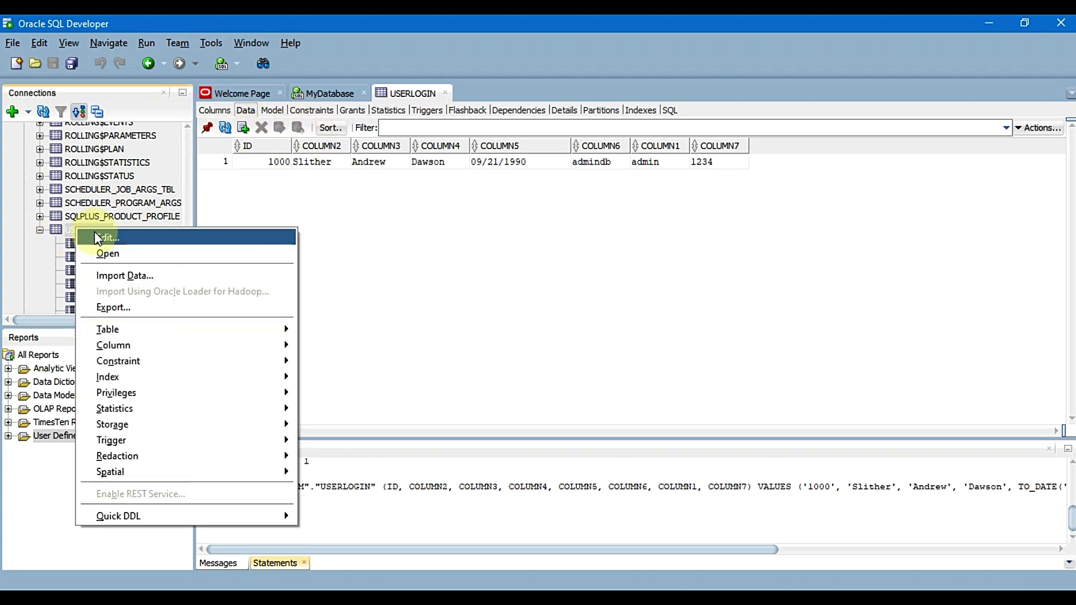
{"action": "left_click", "coordinate": [100, 255]}
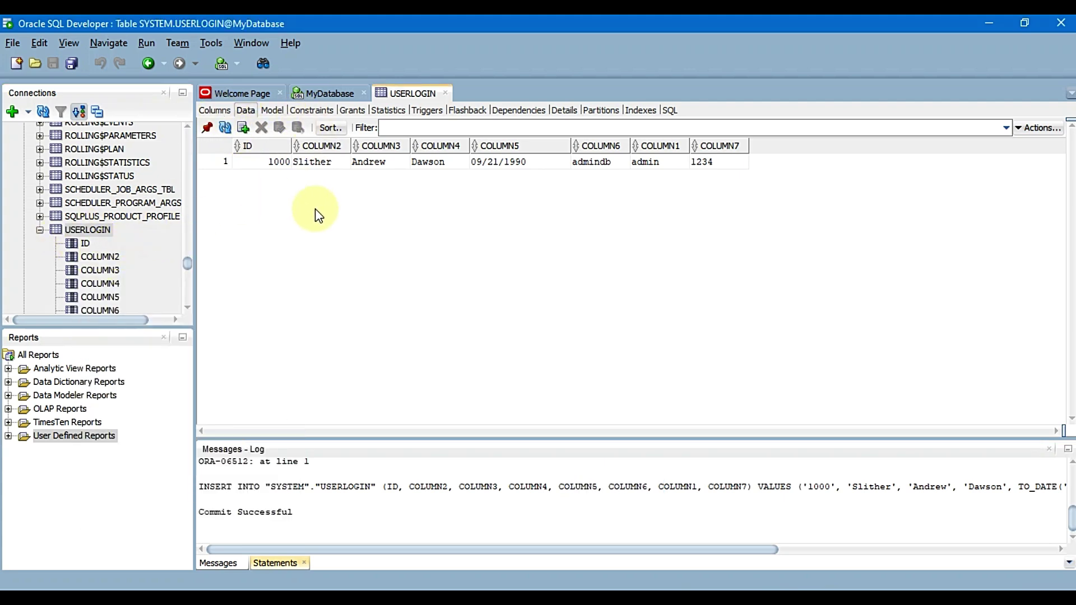
{"action": "left_click", "coordinate": [339, 163]}
{"action": "double_click", "coordinate": [419, 162]}
{"action": "left_click", "coordinate": [518, 162]}
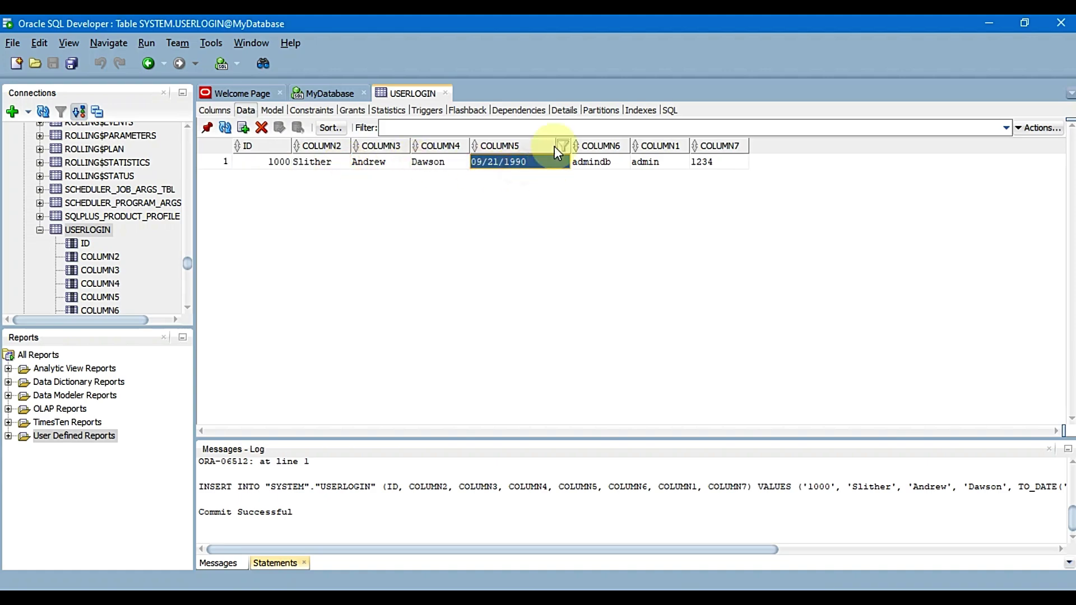
{"action": "left_click", "coordinate": [182, 589]}
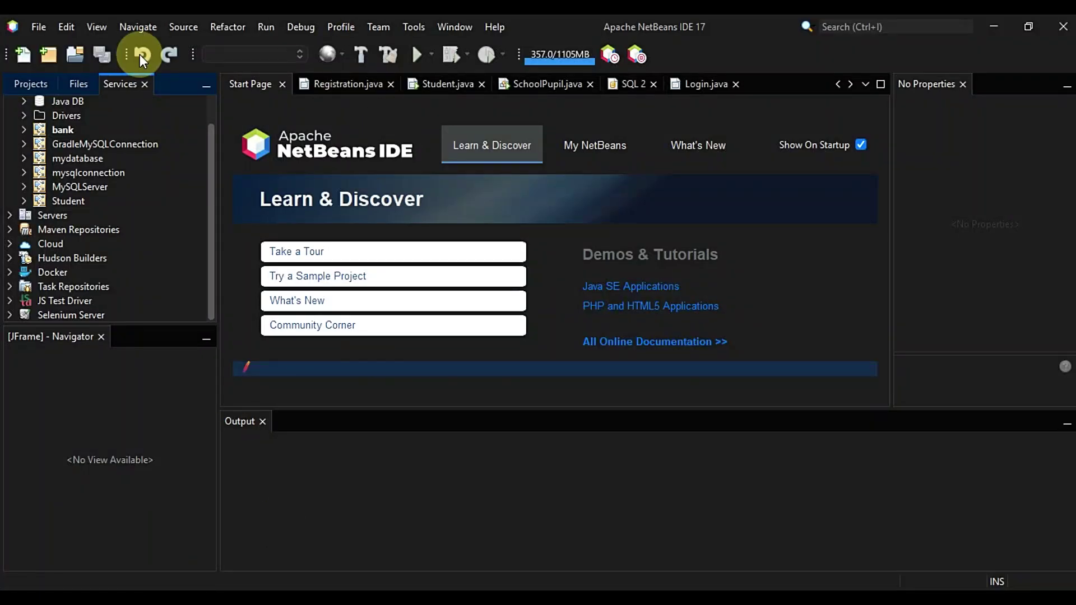
Start a new Oracle Thin database connection under Databases, adding the ojdbc10.jar driver
{"action": "scroll", "coordinate": [52, 110], "scroll_direction": "up", "scroll_amount": 1}
{"action": "left_click", "coordinate": [46, 88]}
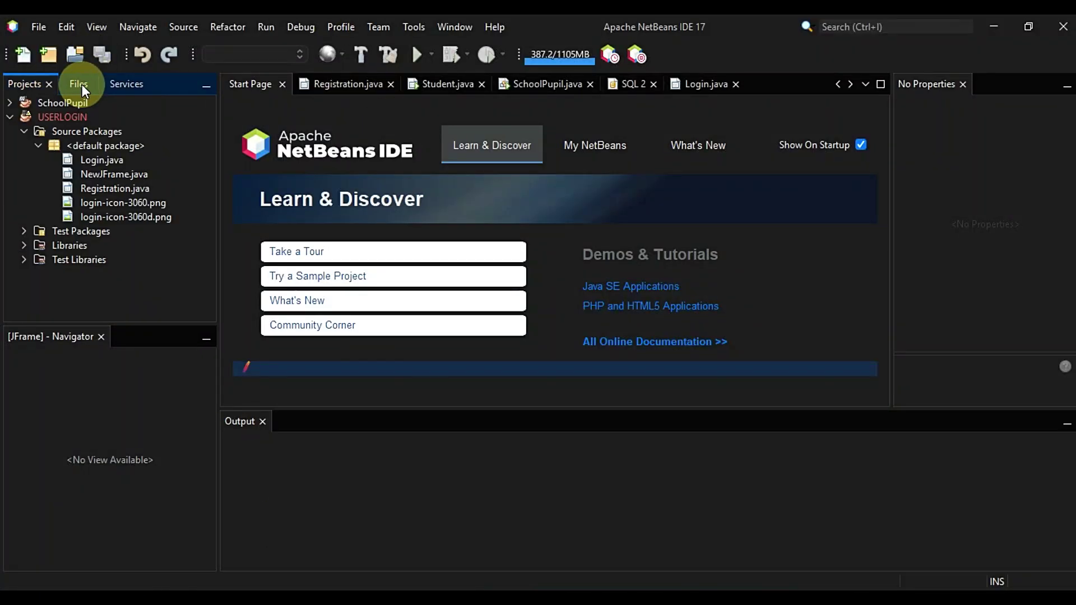
{"action": "left_click", "coordinate": [124, 84]}
{"action": "right_click", "coordinate": [32, 103]}
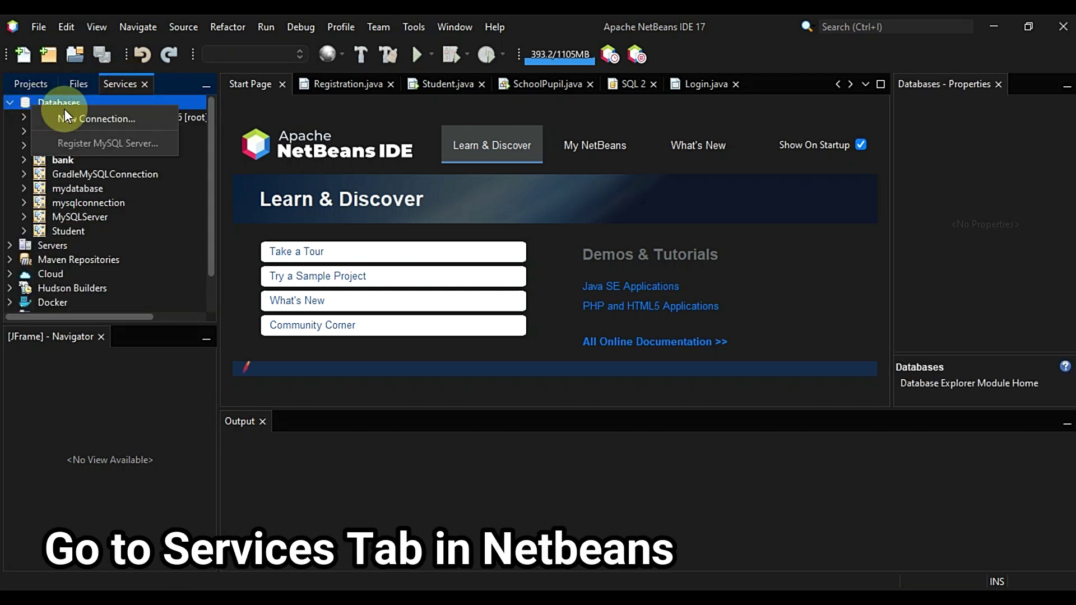
{"action": "left_click", "coordinate": [102, 119]}
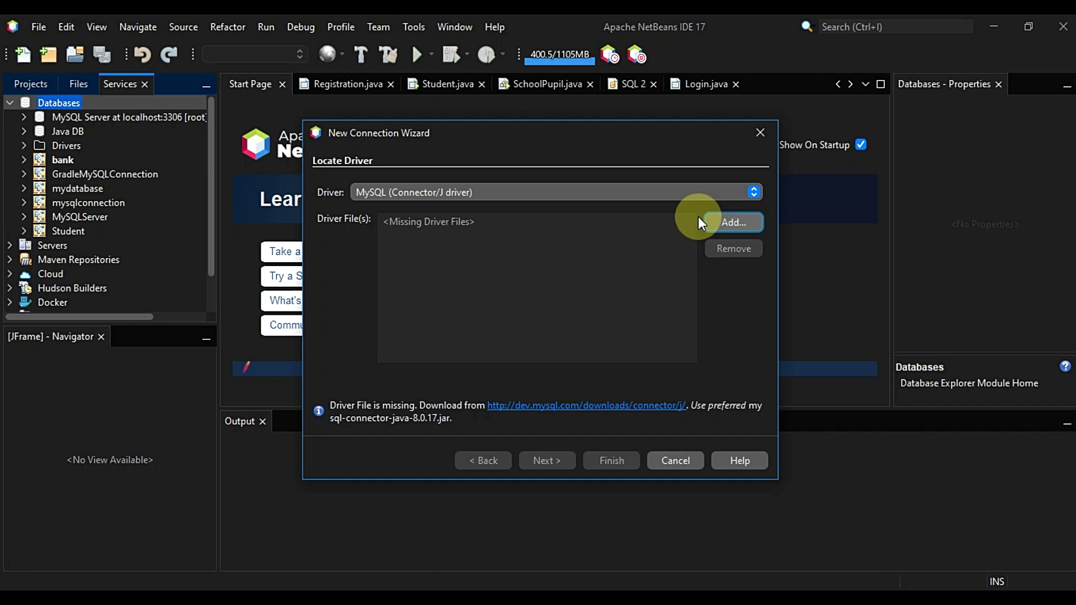
{"action": "left_click", "coordinate": [701, 192]}
{"action": "left_click", "coordinate": [487, 243]}
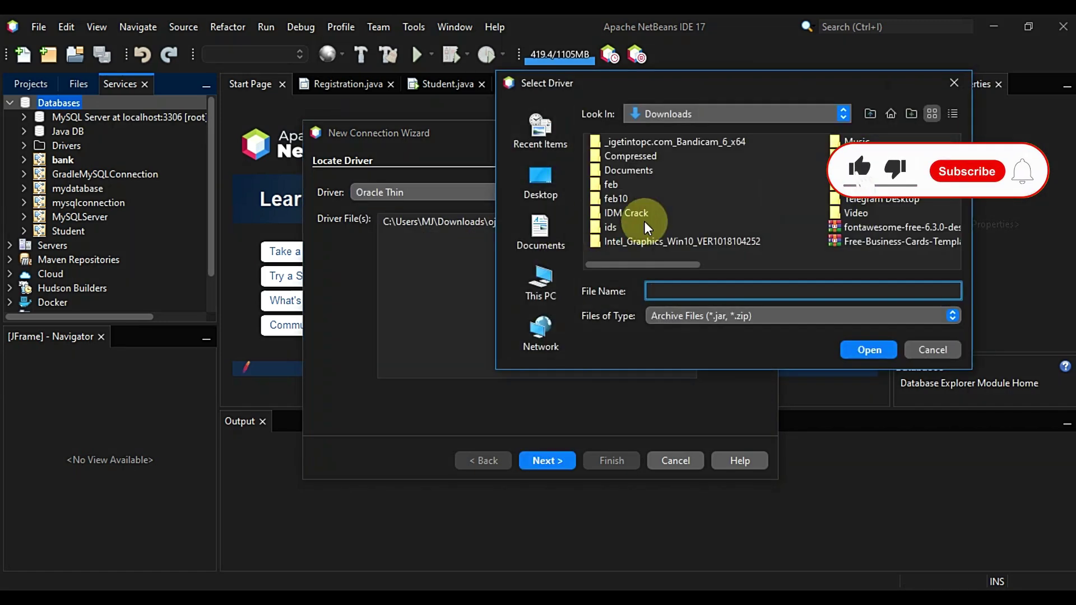
{"action": "left_click", "coordinate": [863, 157]}
{"action": "left_click", "coordinate": [852, 348]}
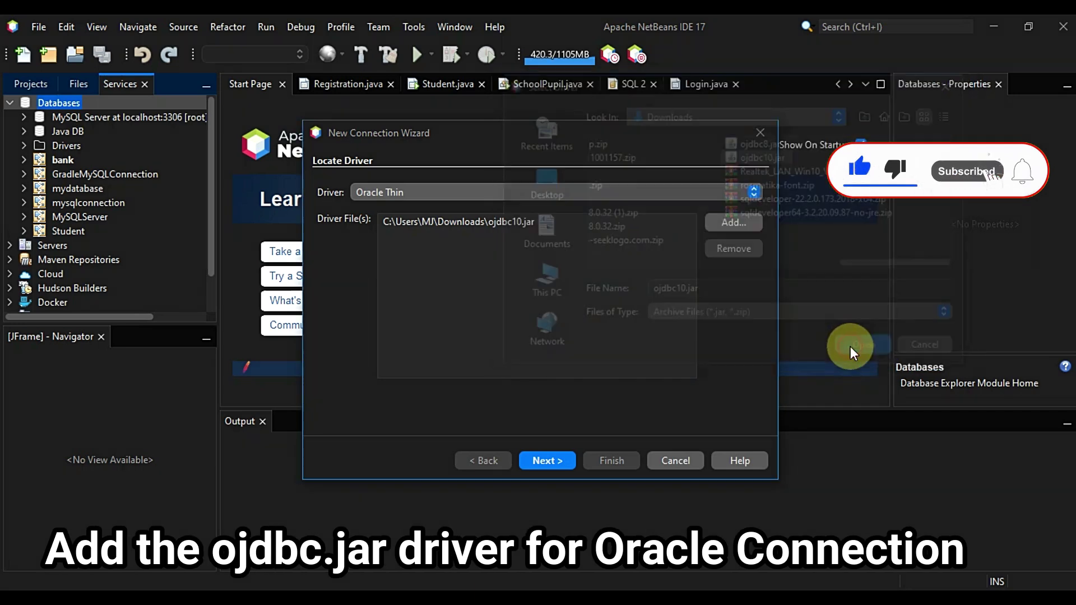
{"action": "left_click", "coordinate": [637, 346]}
{"action": "left_click", "coordinate": [547, 460]}
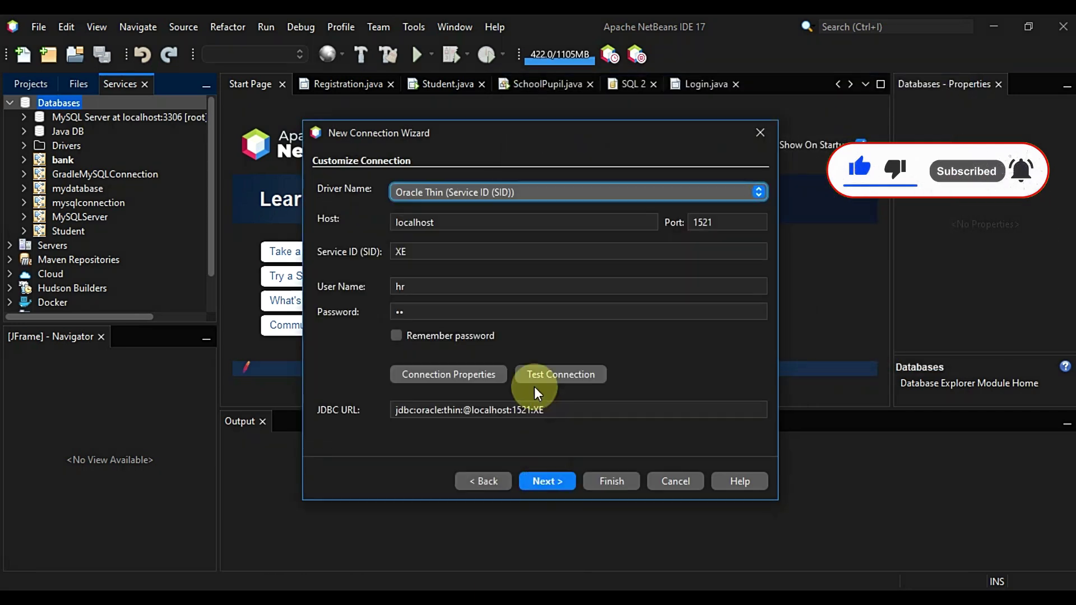
Set Service ID MyDatabase, user system and the account password, test and finish the connection
{"action": "left_click_drag", "start_coordinate": [442, 251], "coordinate": [364, 244]}
{"action": "type", "text": "MyDatabase"}
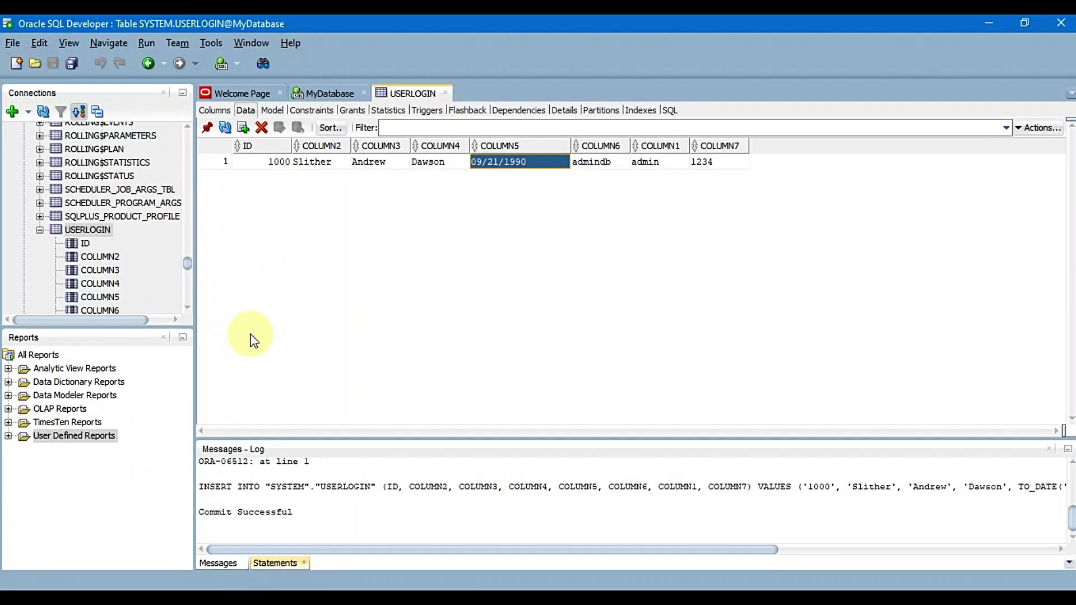
{"action": "scroll", "coordinate": [106, 254], "scroll_direction": "up", "scroll_amount": 3}
{"action": "scroll", "coordinate": [106, 255], "scroll_direction": "up", "scroll_amount": 10}
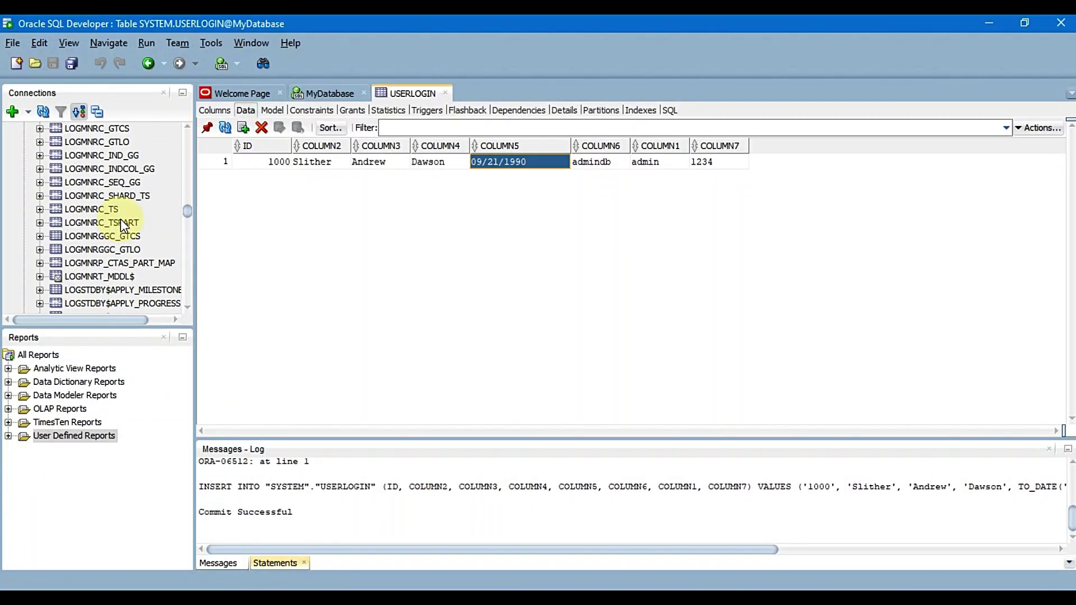
{"action": "left_click", "coordinate": [68, 144]}
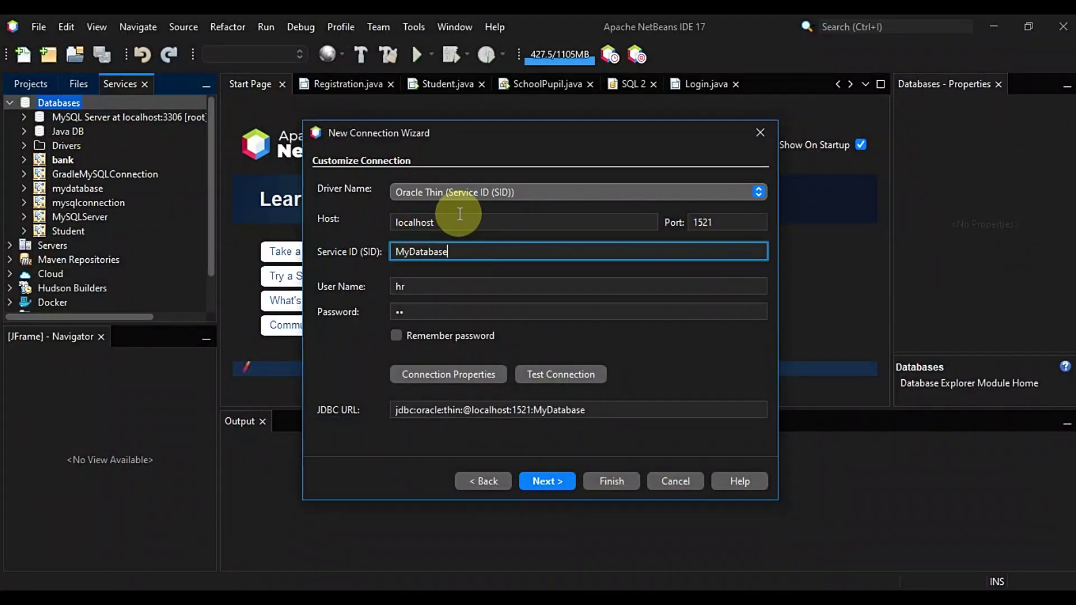
{"action": "left_click", "coordinate": [395, 284]}
{"action": "type", "text": "system"}
{"action": "key", "text": "Tab"}
{"action": "type", "text": "1234"}
{"action": "left_click", "coordinate": [527, 374]}
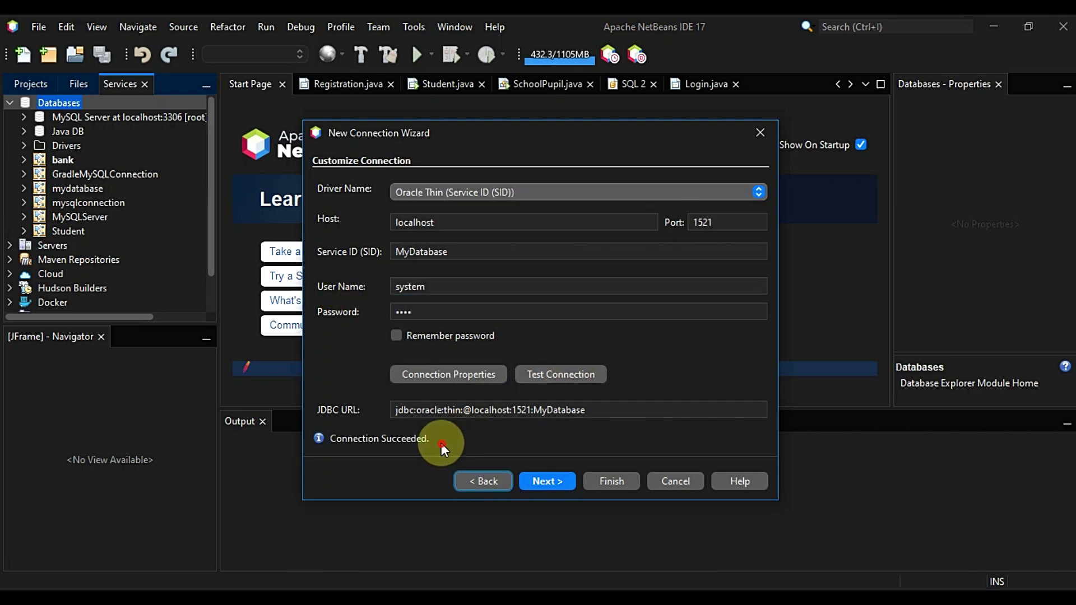
{"action": "left_click", "coordinate": [597, 481]}
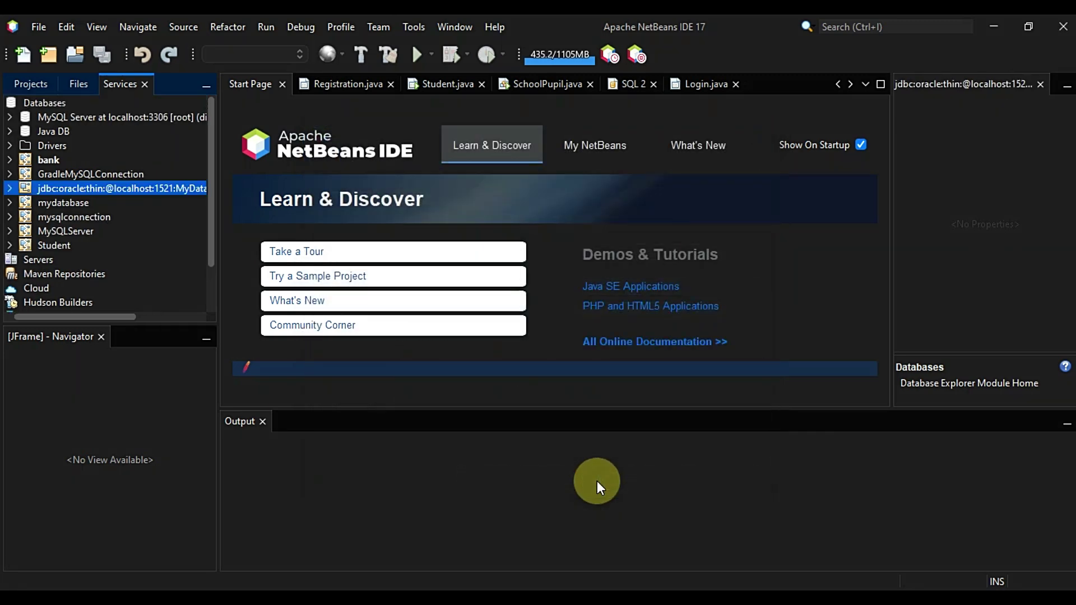
Rename the new Oracle connection's display name to OracleDB
{"action": "right_click", "coordinate": [149, 188]}
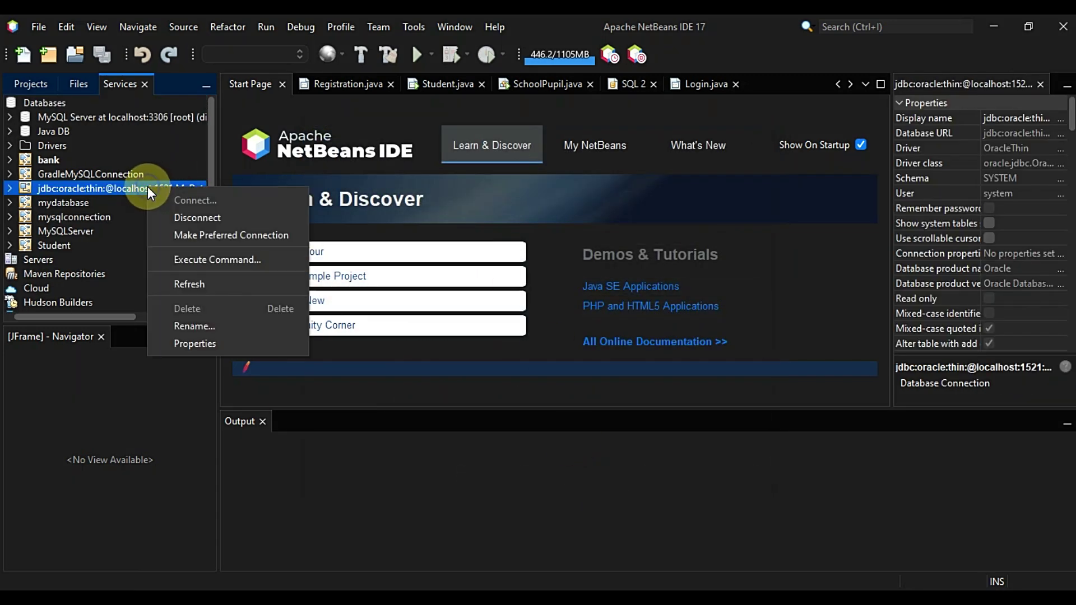
{"action": "left_click", "coordinate": [200, 344]}
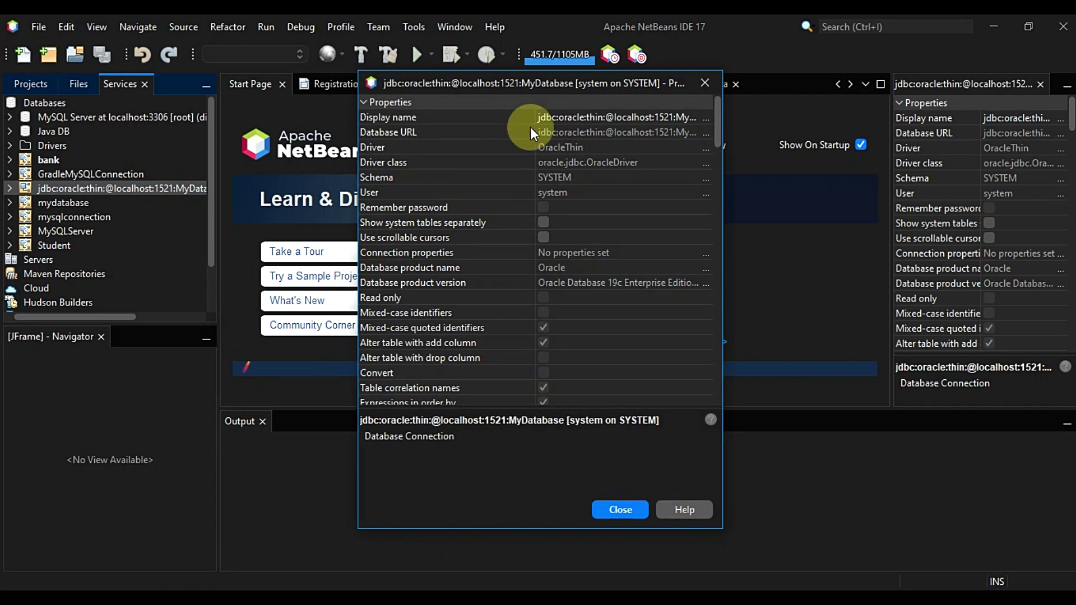
{"action": "left_click", "coordinate": [573, 119]}
{"action": "type", "text": "Oravl"}
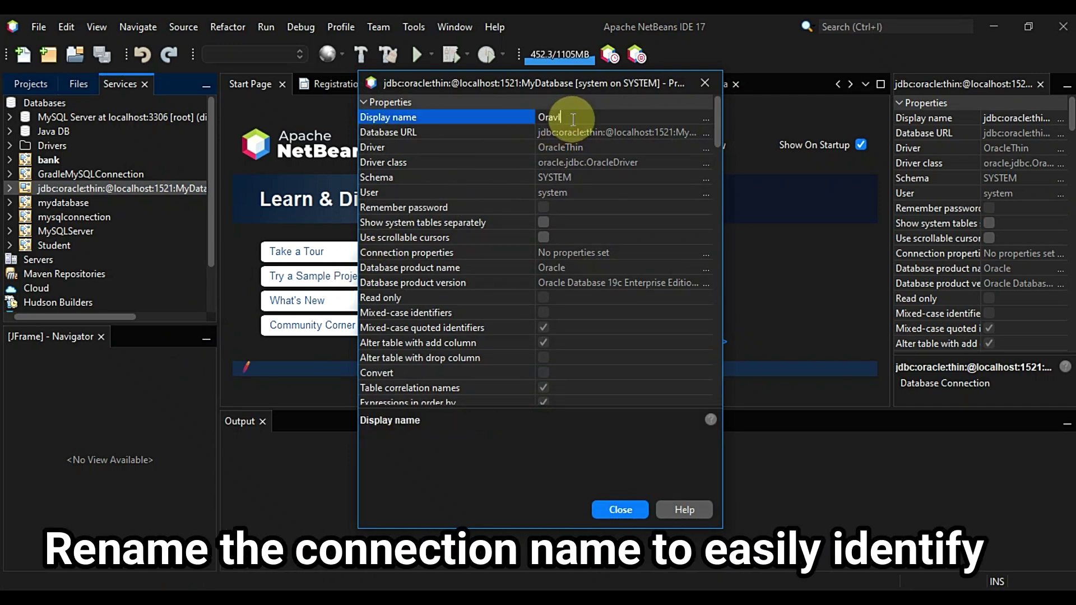
{"action": "type", "text": "eeD"}
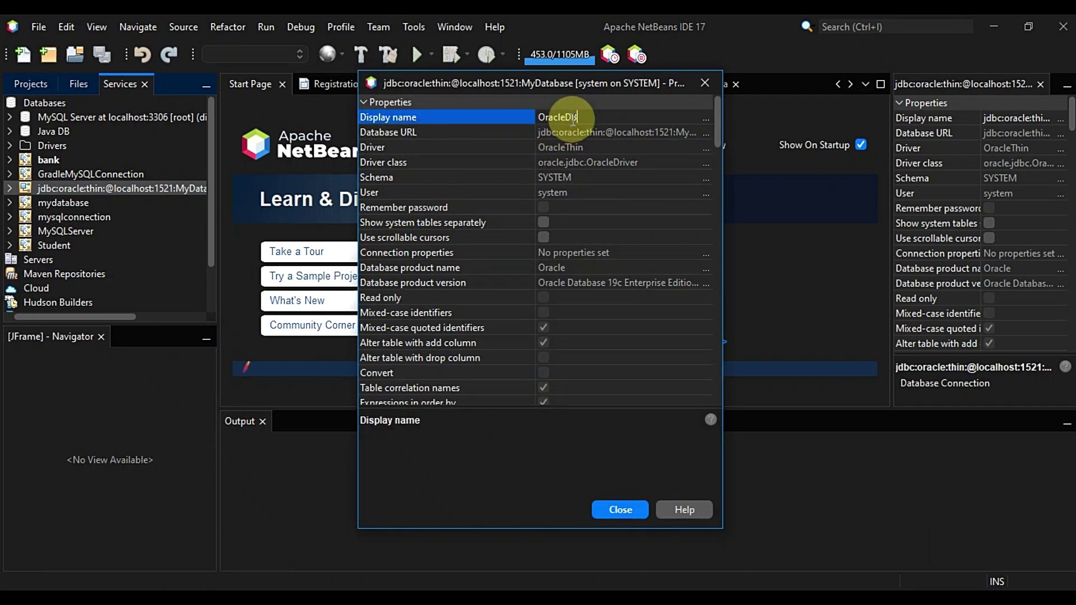
{"action": "type", "text": "B"}
{"action": "left_click", "coordinate": [611, 511]}
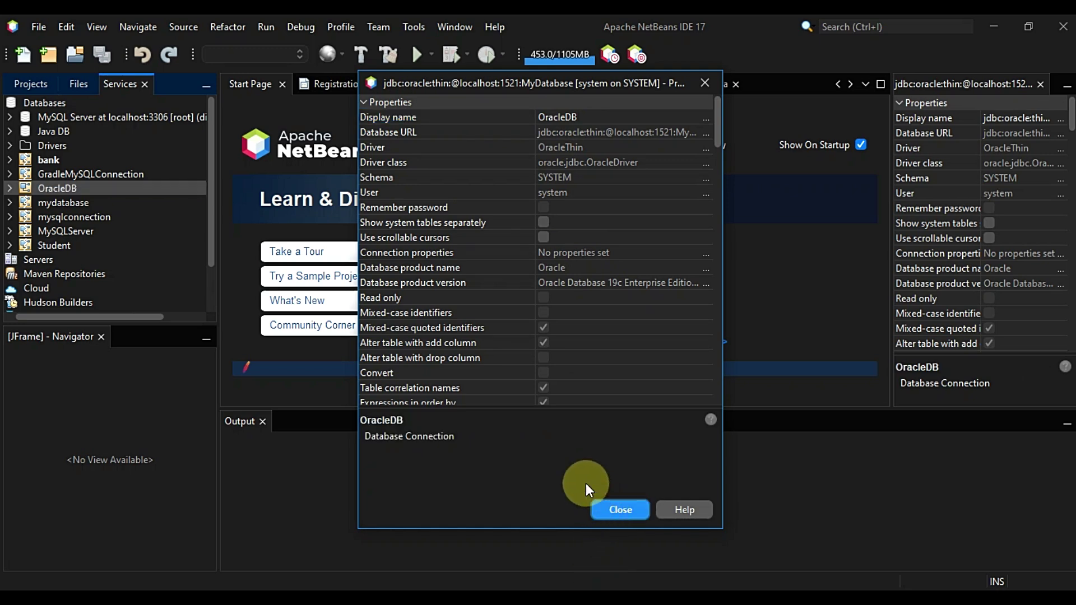
Expand OracleDB > SYSTEM > Tables and open USERLOGIN to list its columns
{"action": "double_click", "coordinate": [18, 234]}
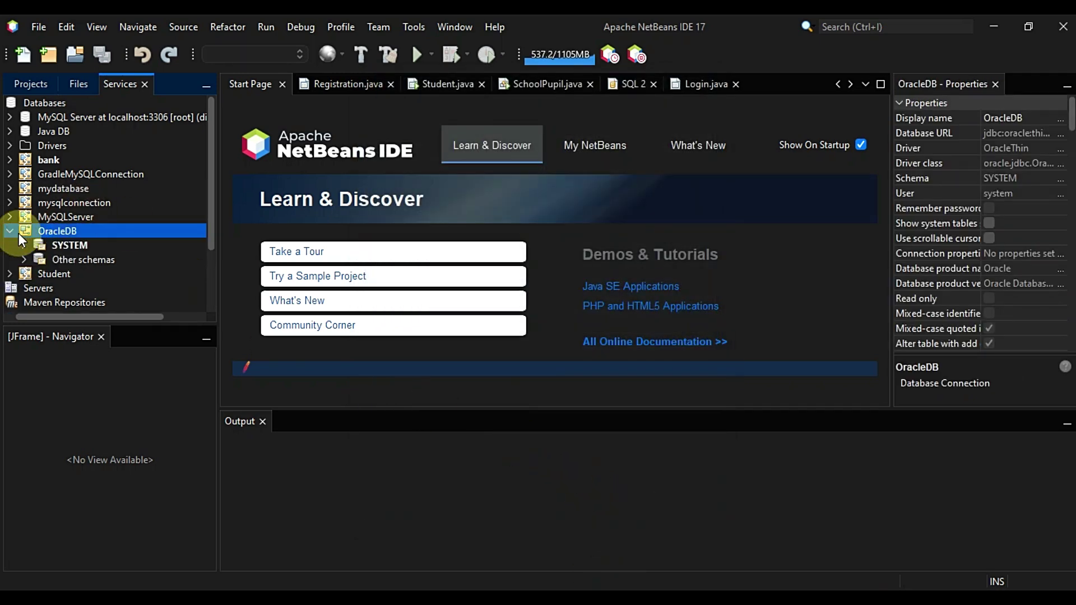
{"action": "left_click", "coordinate": [24, 241]}
{"action": "left_click", "coordinate": [34, 257]}
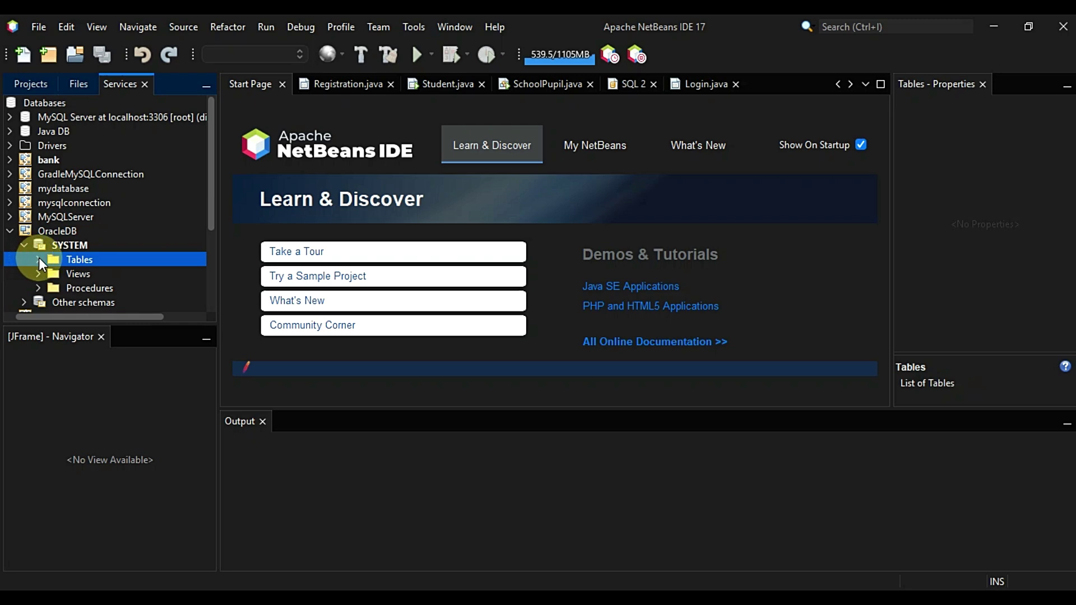
{"action": "left_click", "coordinate": [39, 258]}
{"action": "scroll", "coordinate": [75, 277], "scroll_direction": "down", "scroll_amount": 20}
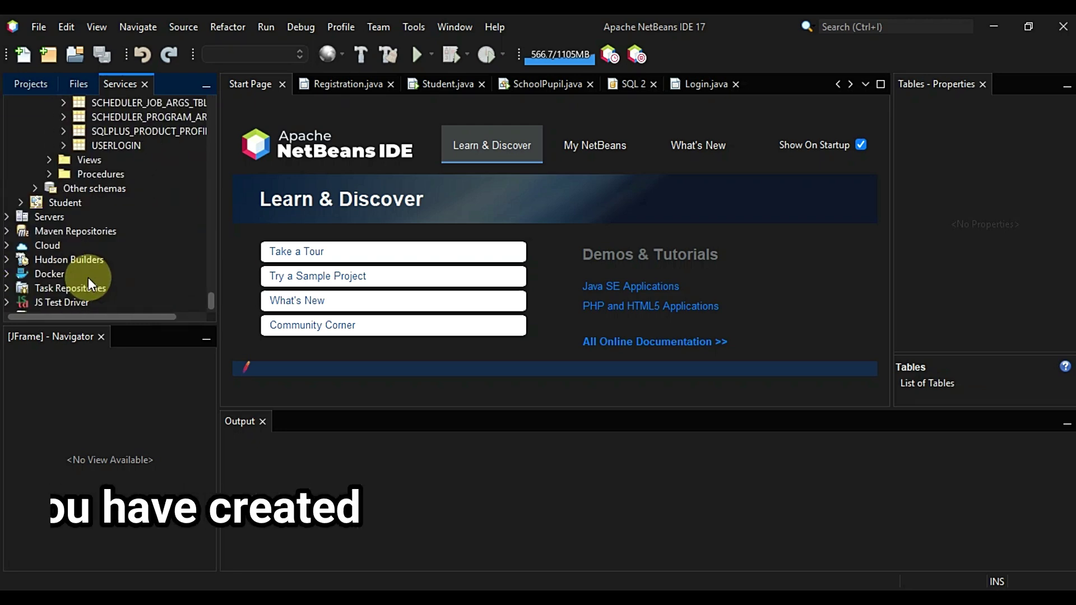
{"action": "right_click", "coordinate": [86, 143]}
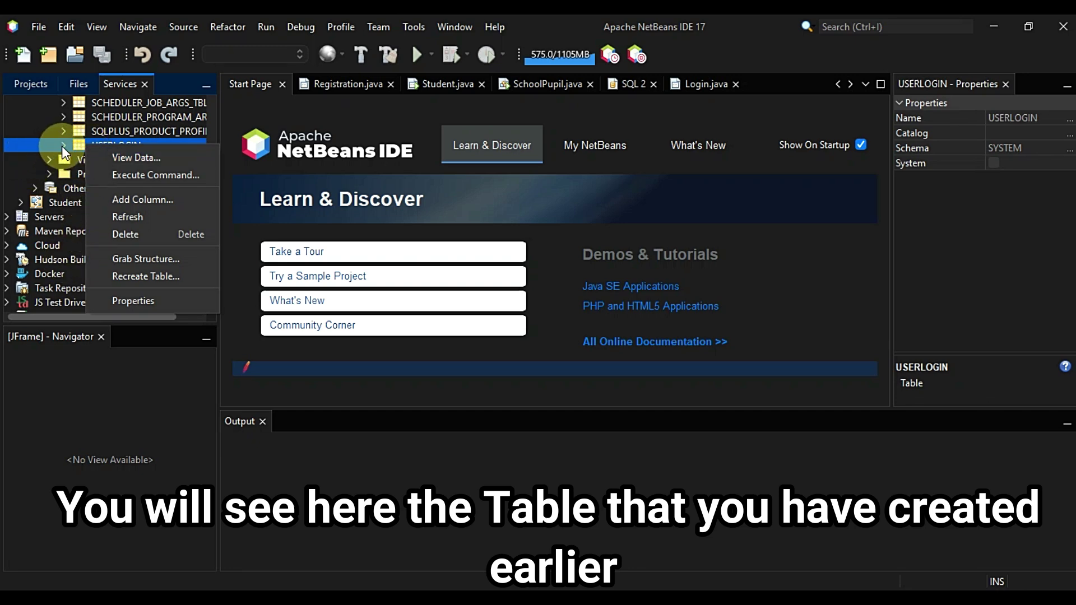
{"action": "left_click", "coordinate": [63, 145]}
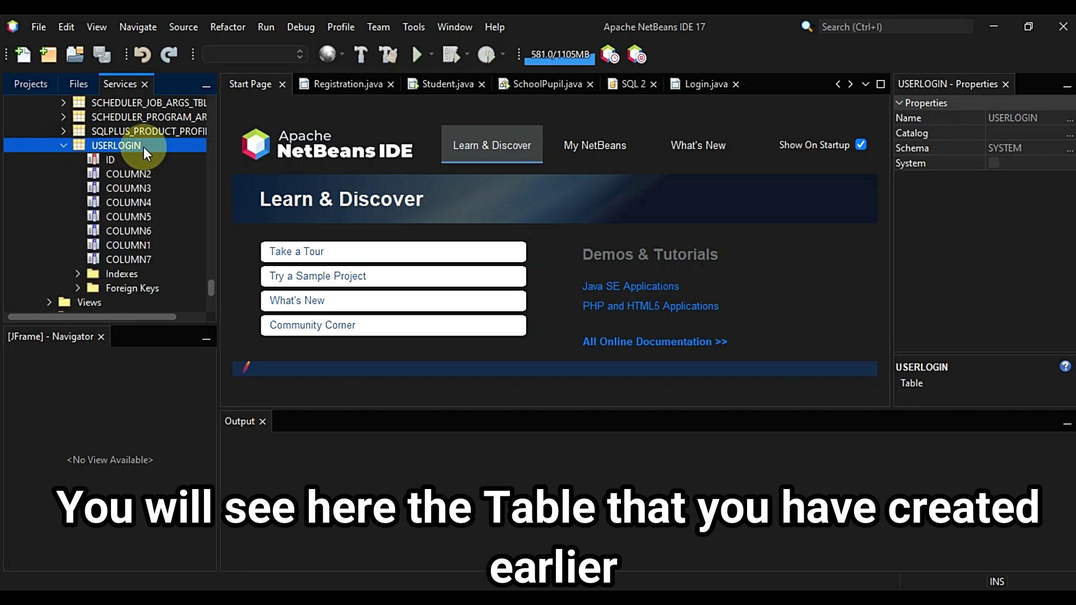
{"action": "left_click", "coordinate": [129, 173]}
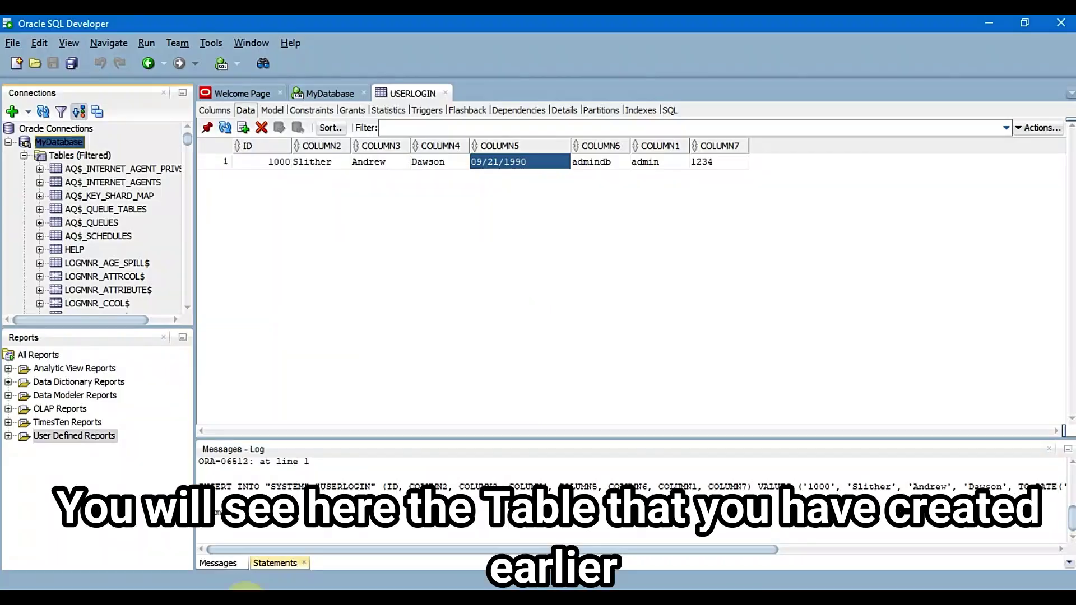
Open the Edit Table dialog for USERLOGIN in the MyDatabase connection
{"action": "left_click", "coordinate": [330, 93]}
{"action": "left_click", "coordinate": [391, 96]}
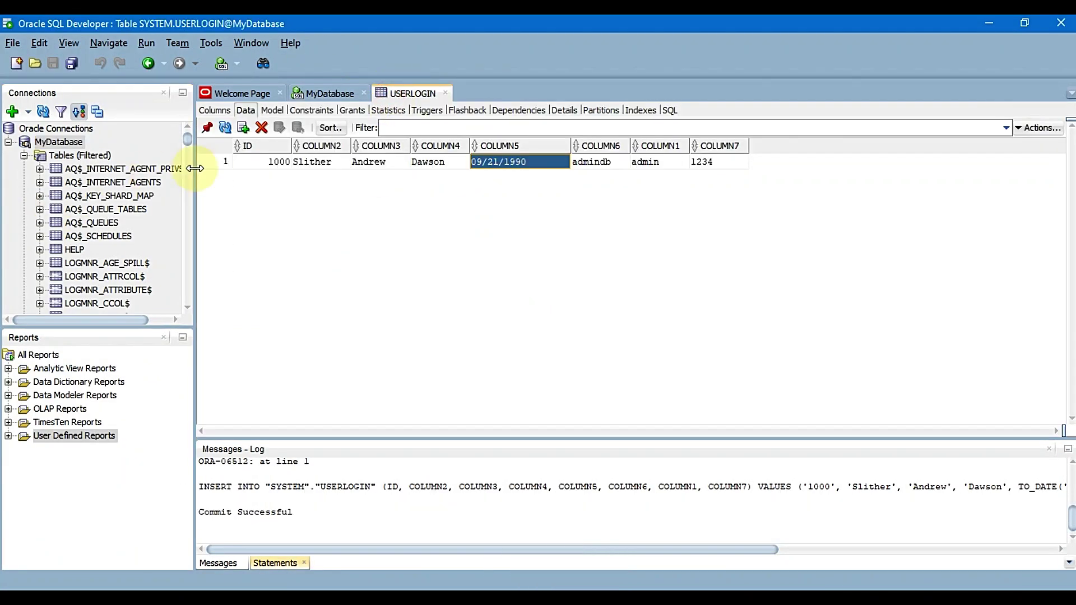
{"action": "scroll", "coordinate": [140, 246], "scroll_direction": "down", "scroll_amount": 10}
{"action": "scroll", "coordinate": [140, 259], "scroll_direction": "up", "scroll_amount": 10}
{"action": "right_click", "coordinate": [95, 142]}
{"action": "left_click", "coordinate": [99, 145]}
Rename the first columns to LNAME, FNAME and MNAME
{"action": "left_click", "coordinate": [452, 240]}
{"action": "double_click", "coordinate": [453, 240]}
{"action": "type", "text": "fna"}
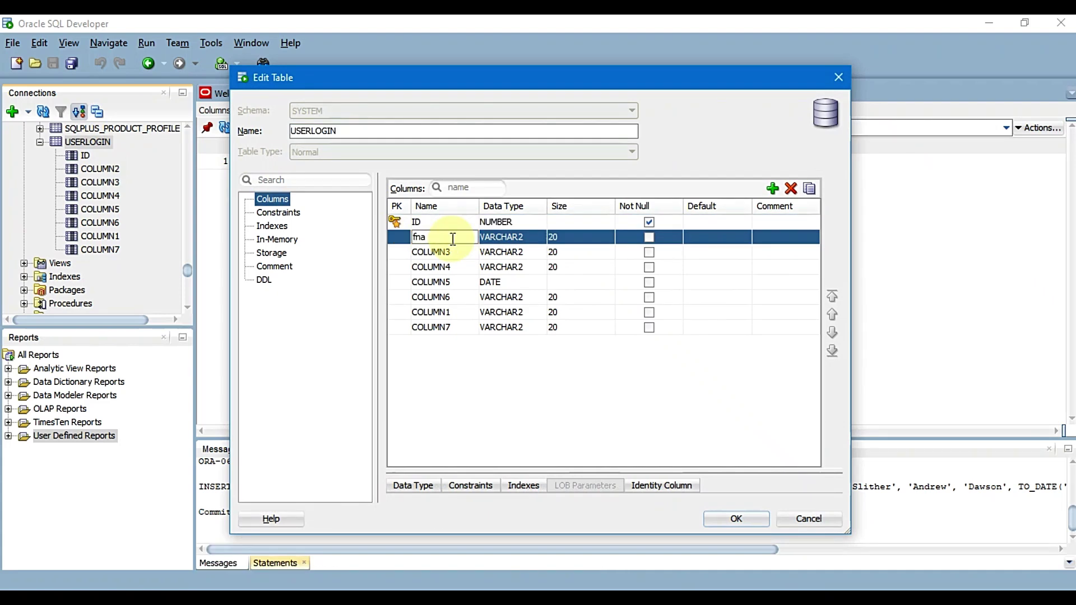
{"action": "left_click", "coordinate": [443, 252]}
{"action": "double_click", "coordinate": [443, 251]}
{"action": "double_click", "coordinate": [427, 237]}
{"action": "type", "text": "lname"}
{"action": "key", "text": "Return"}
{"action": "type", "text": "fname"}
{"action": "key", "text": "Return"}
{"action": "type", "text": "mname"}
{"action": "key", "text": "Return"}
Rename the rest to BIRTH_DATE, USER_ROLE, USER_NAME, USER_PASSWORD, apply and refresh the data
{"action": "type", "text": "birth_date"}
{"action": "key", "text": "Return"}
{"action": "type", "text": "user_ro"}
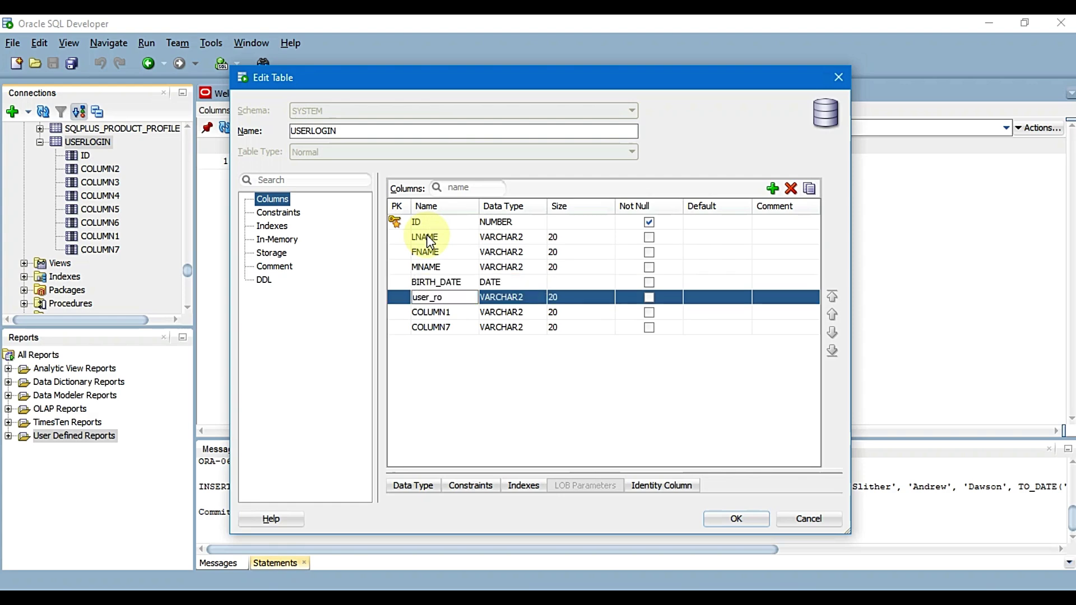
{"action": "type", "text": "le"}
{"action": "key", "text": "Return"}
{"action": "type", "text": "user_name"}
{"action": "key", "text": "Return"}
{"action": "type", "text": "user_password"}
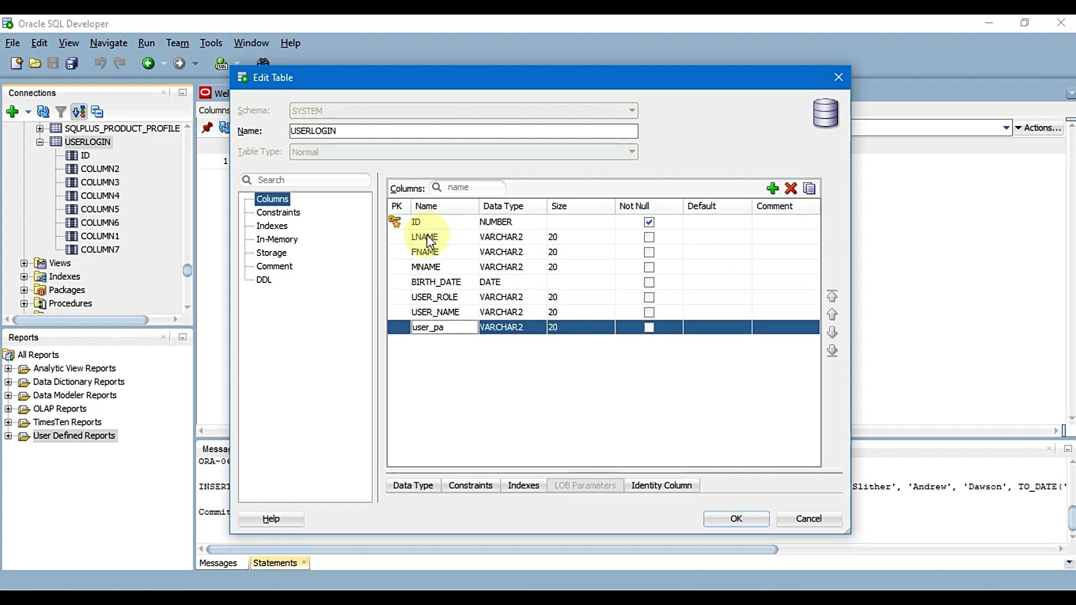
{"action": "key", "text": "Return"}
{"action": "left_click", "coordinate": [734, 520]}
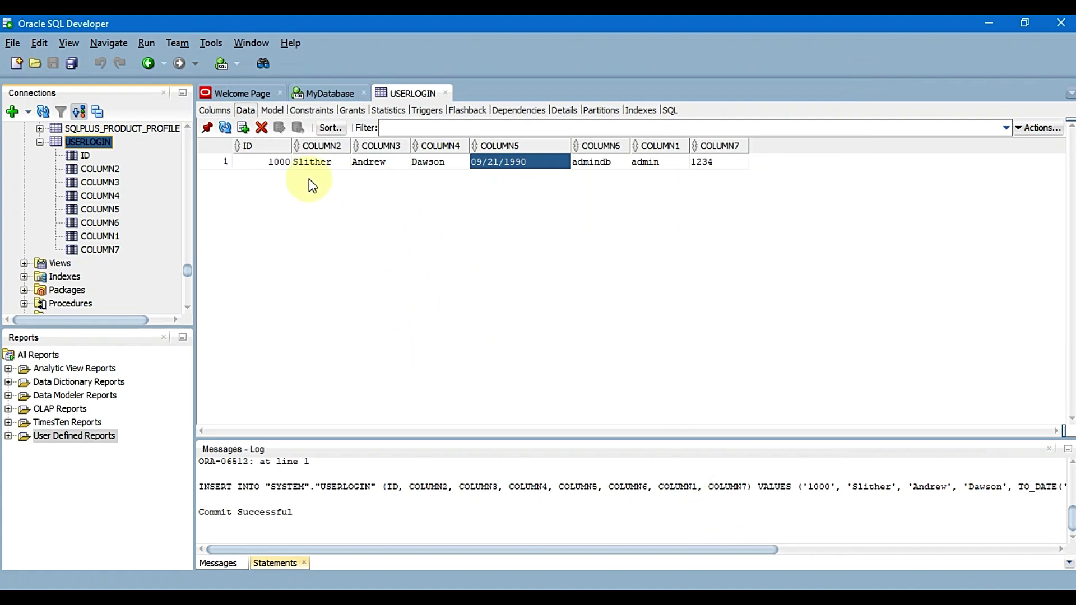
{"action": "left_click", "coordinate": [226, 129]}
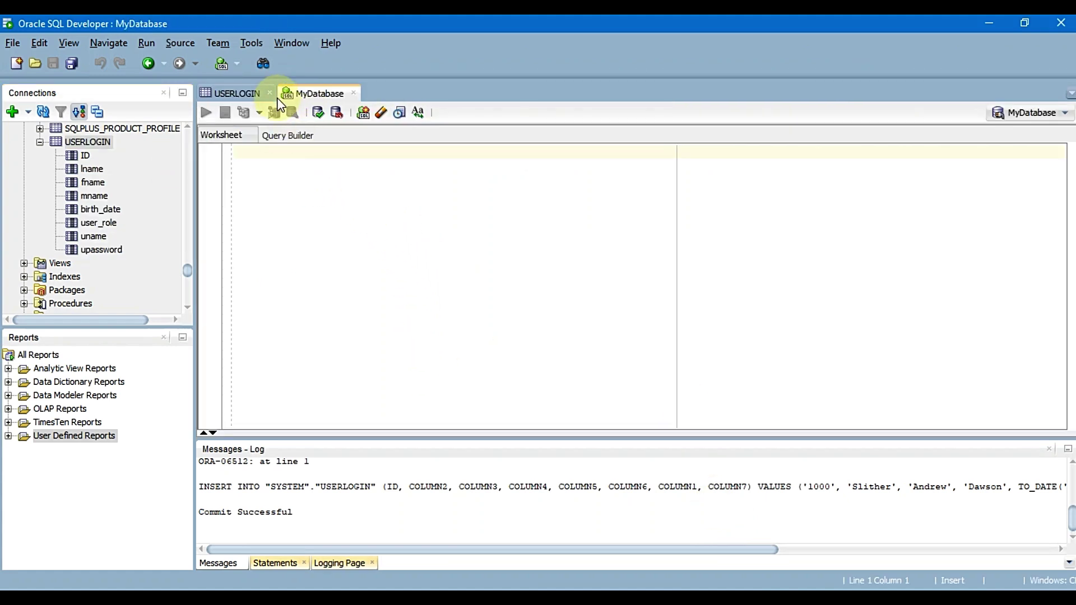
Run SELECT * FROM userlogin in the MyDatabase worksheet
{"action": "left_click", "coordinate": [269, 158]}
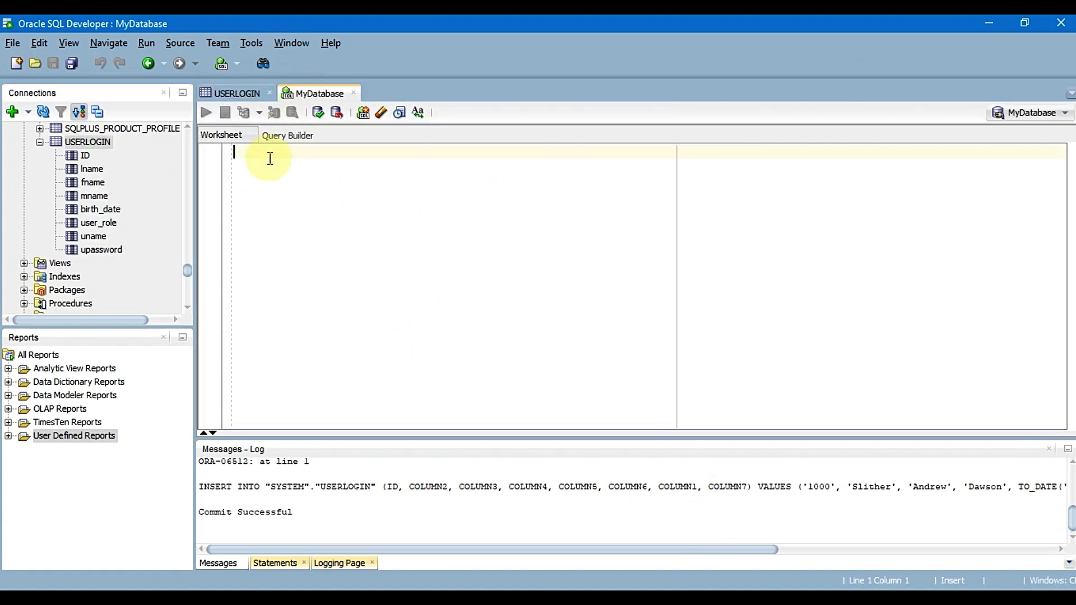
{"action": "type", "text": "SELECT * FROM userlogi"}
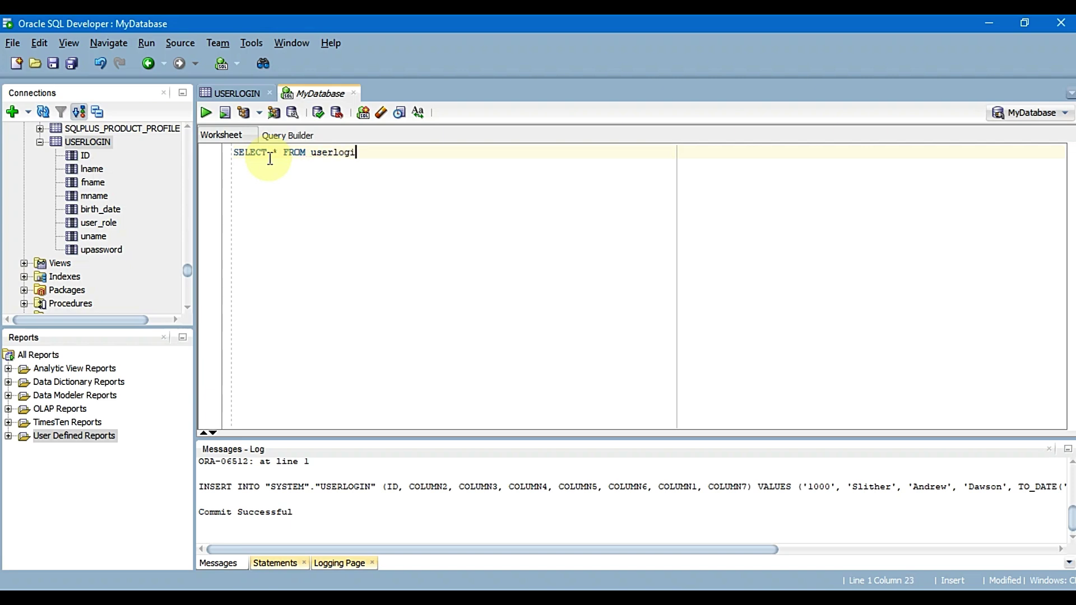
{"action": "key", "text": "Return"}
{"action": "left_click", "coordinate": [386, 154]}
{"action": "type", "text": "n"}
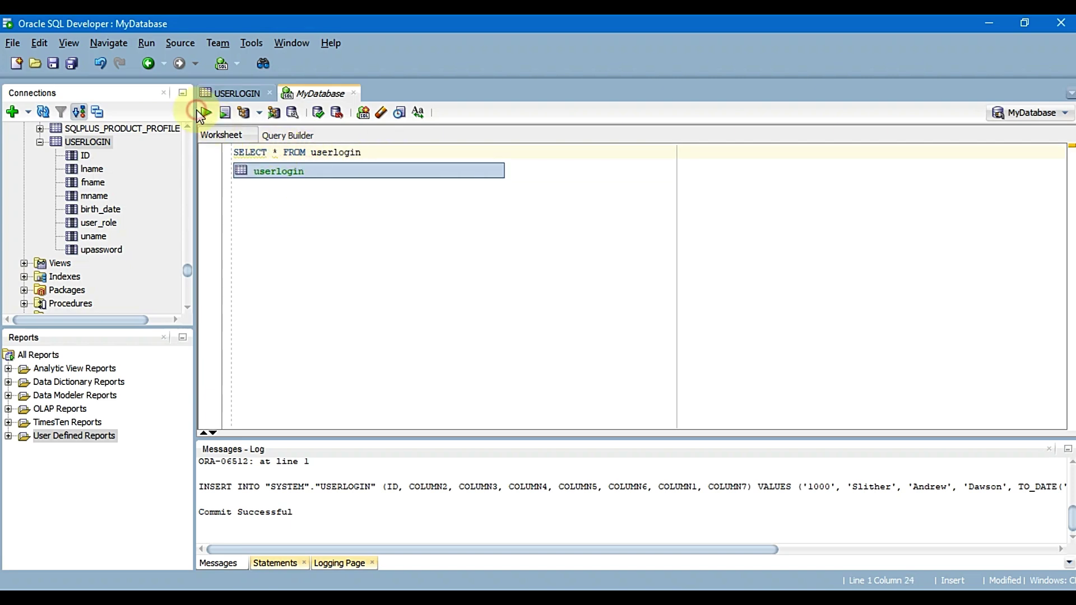
{"action": "left_click", "coordinate": [201, 112]}
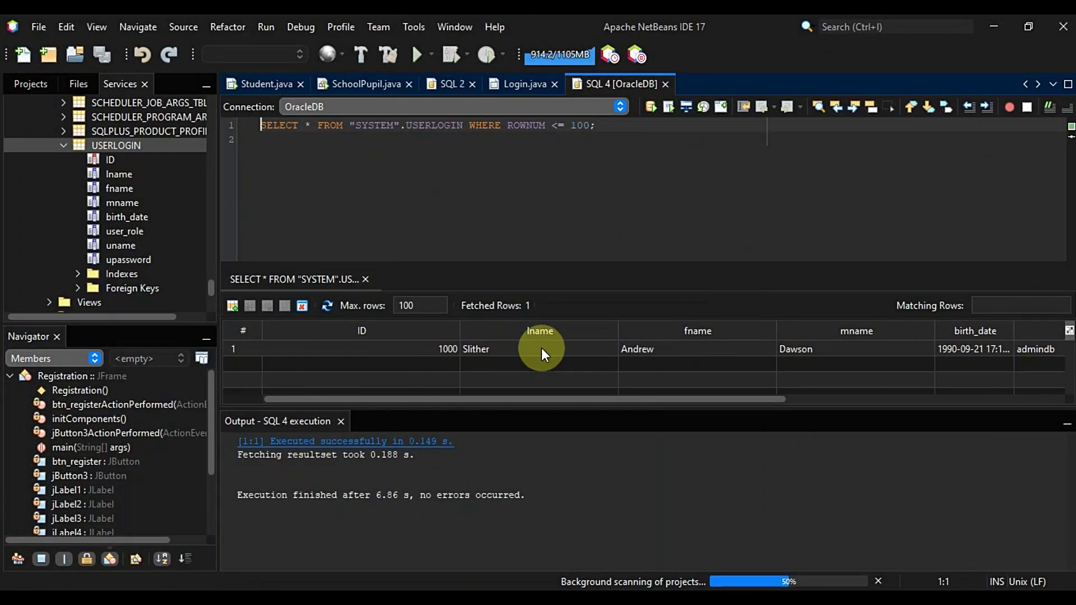
Close the Student.java, SchoolPupil.java, SQL 2 and Login.java tabs, then view Projects
{"action": "left_click", "coordinate": [428, 352]}
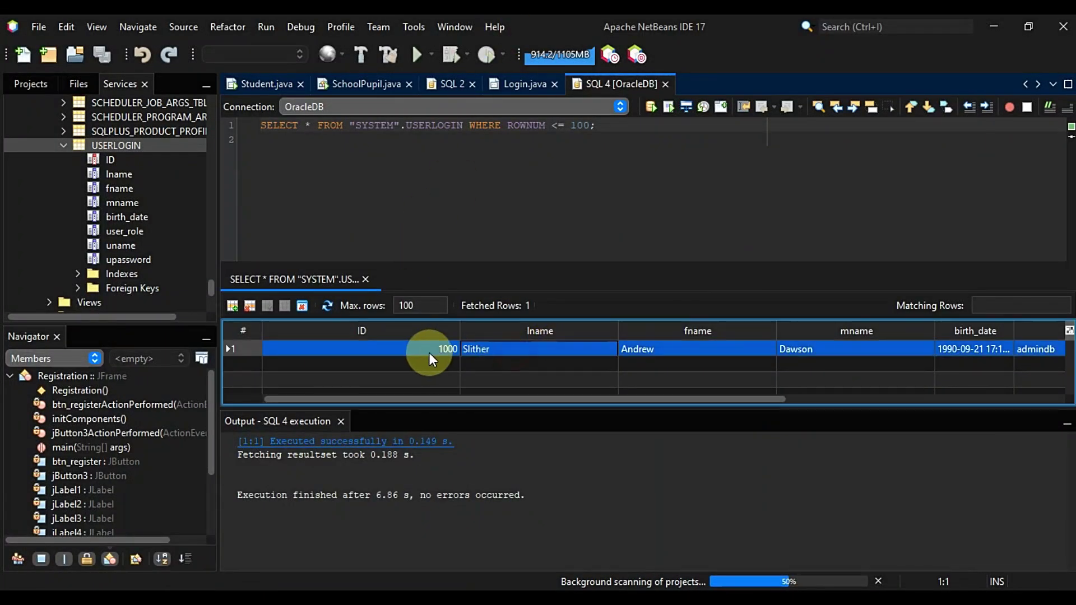
{"action": "left_click", "coordinate": [300, 84]}
{"action": "left_click", "coordinate": [317, 84]}
{"action": "left_click", "coordinate": [270, 85]}
{"action": "left_click", "coordinate": [294, 85]}
{"action": "left_click", "coordinate": [45, 84]}
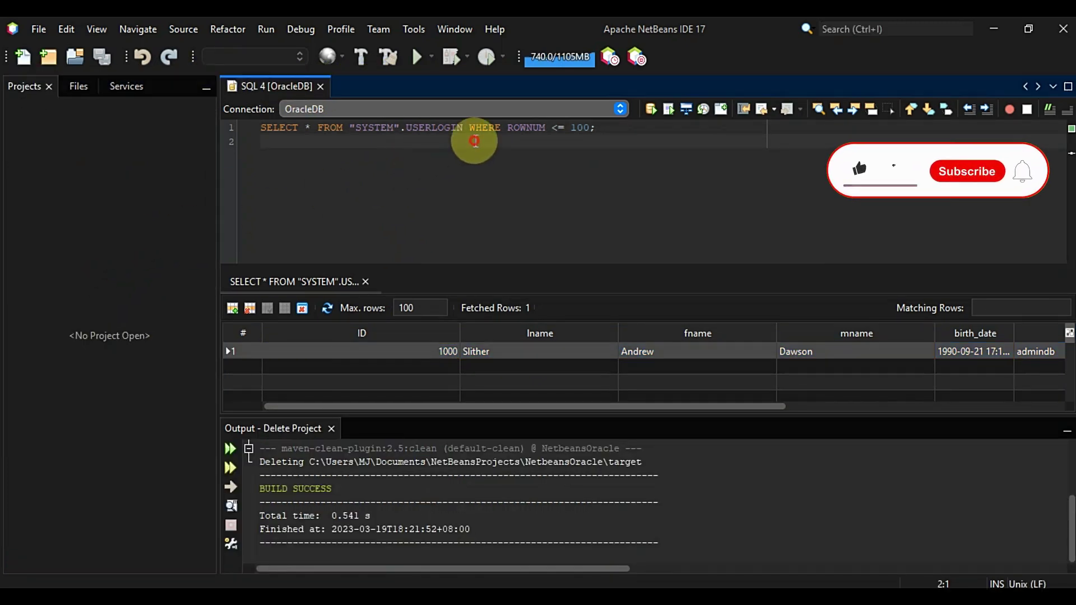
{"action": "left_click", "coordinate": [476, 129]}
{"action": "left_click", "coordinate": [26, 87]}
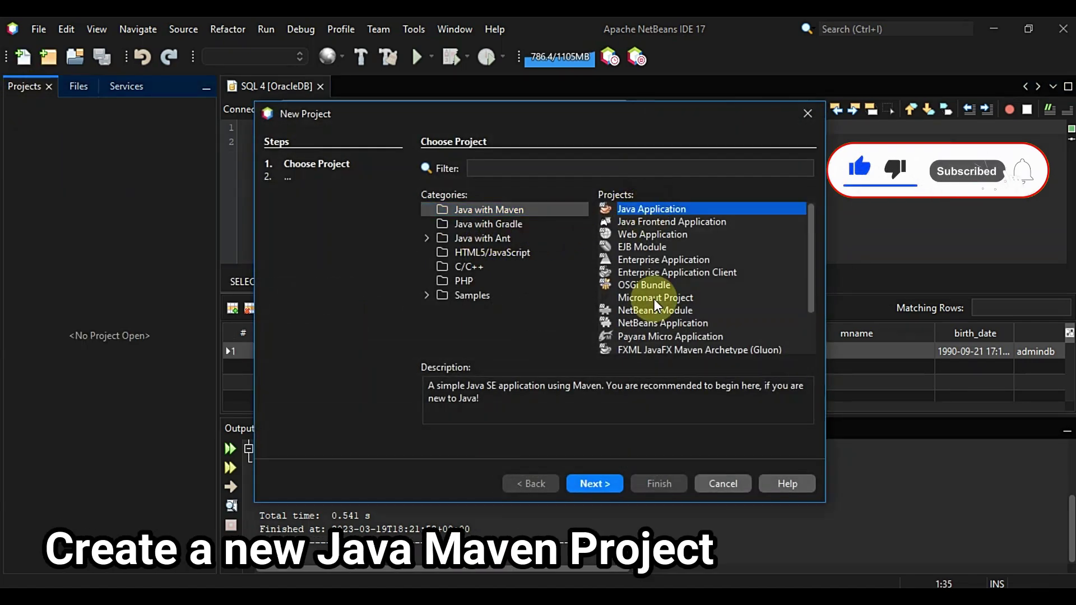
Name the new Maven Java application JAVAORACLEDB and finish creating it
{"action": "left_click", "coordinate": [598, 484]}
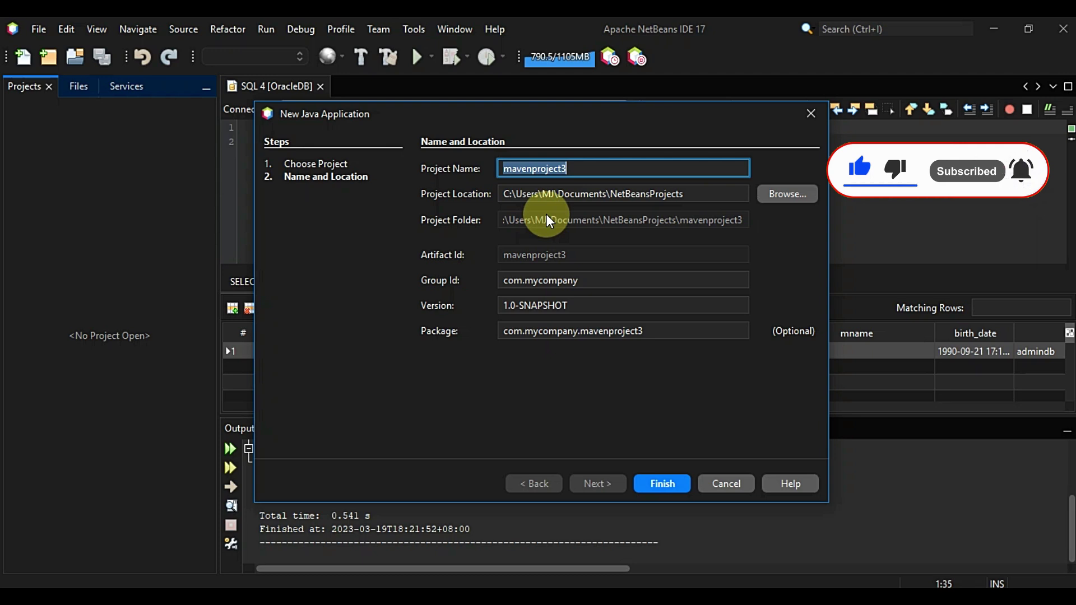
{"action": "type", "text": "JAVA"}
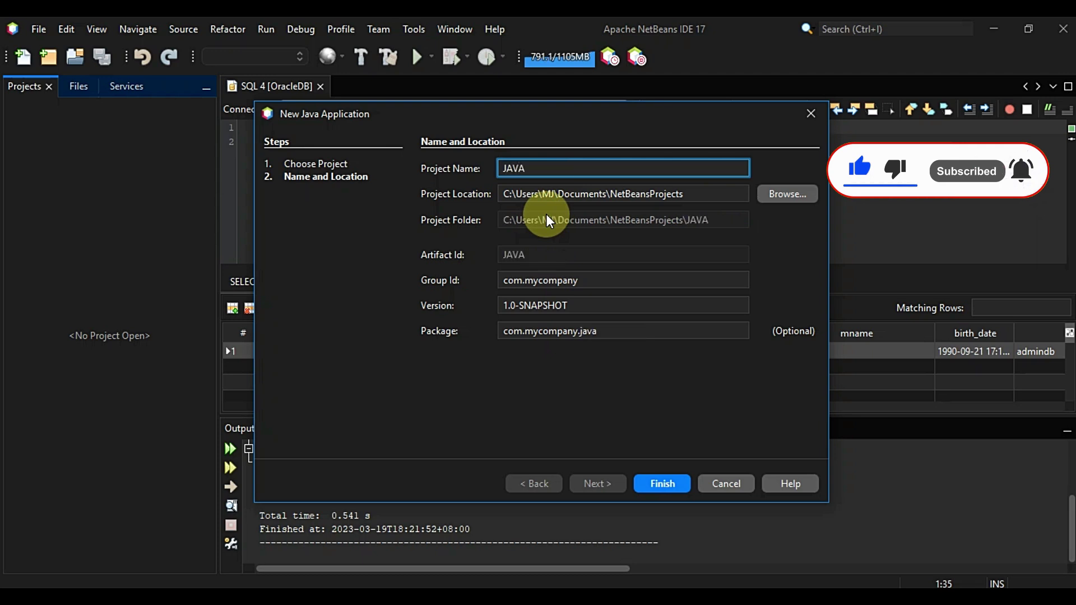
{"action": "type", "text": "ORACLE"}
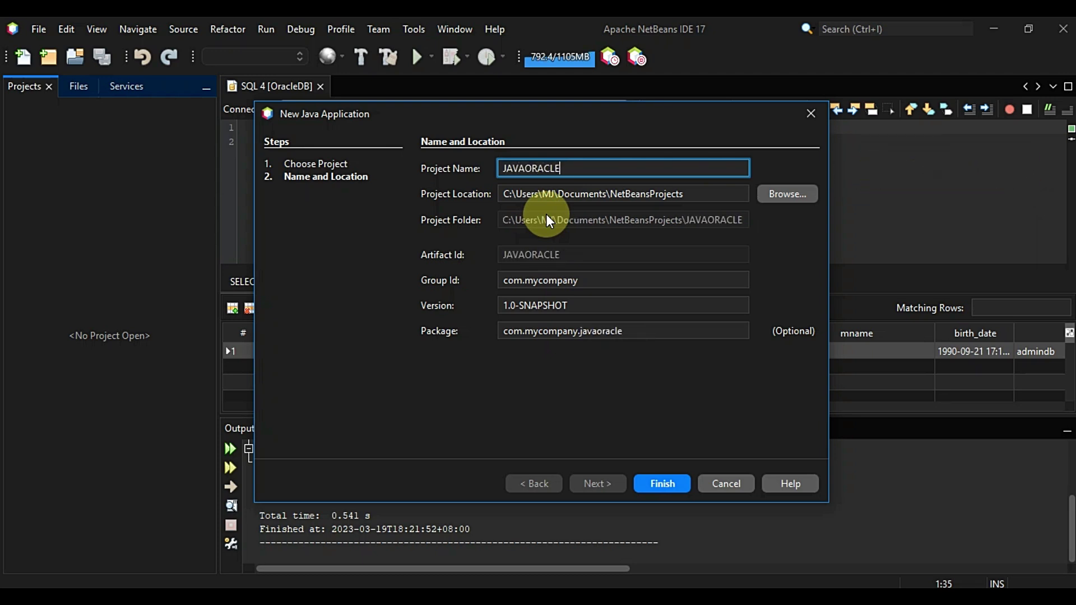
{"action": "type", "text": "DB"}
{"action": "left_click", "coordinate": [659, 481]}
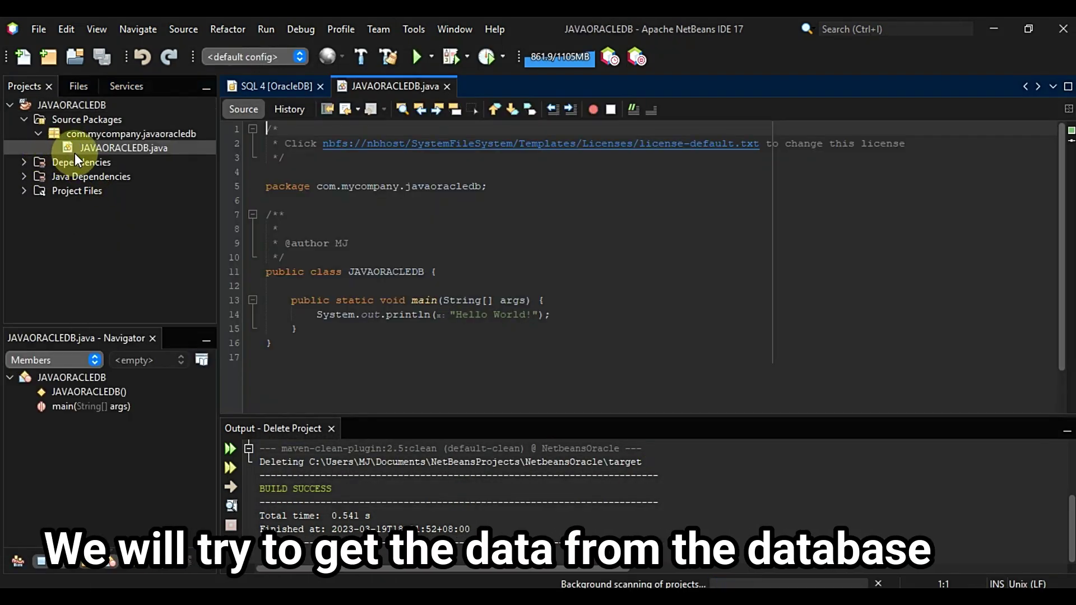
Replace the Hello World println with a try{ } catch (Exception e){ } block
{"action": "scroll", "coordinate": [361, 293], "scroll_direction": "down", "scroll_amount": 1}
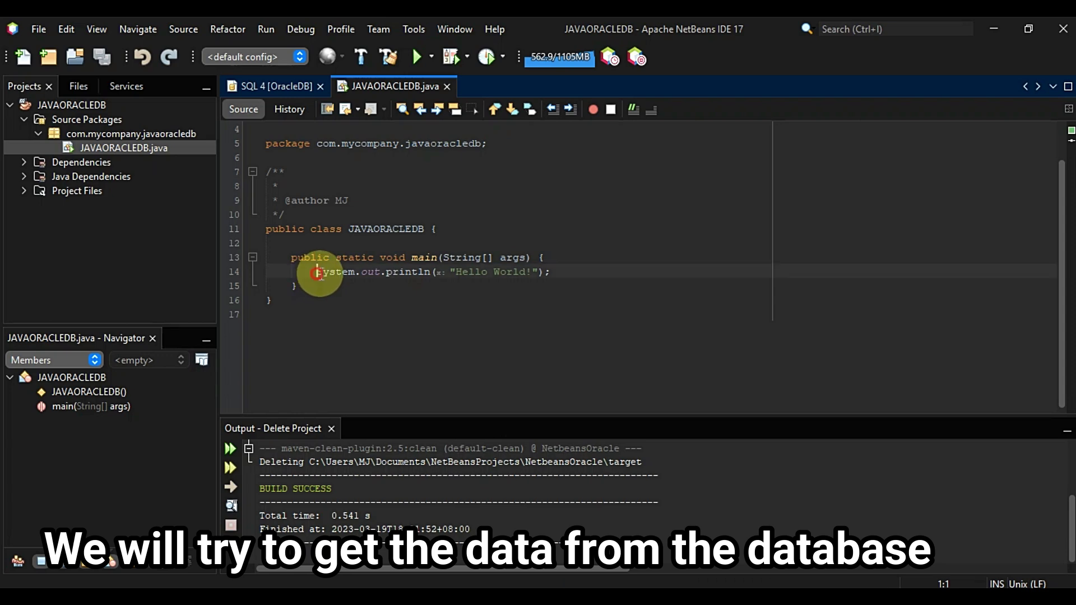
{"action": "left_click_drag", "start_coordinate": [314, 271], "coordinate": [594, 274]}
{"action": "key", "text": "Delete"}
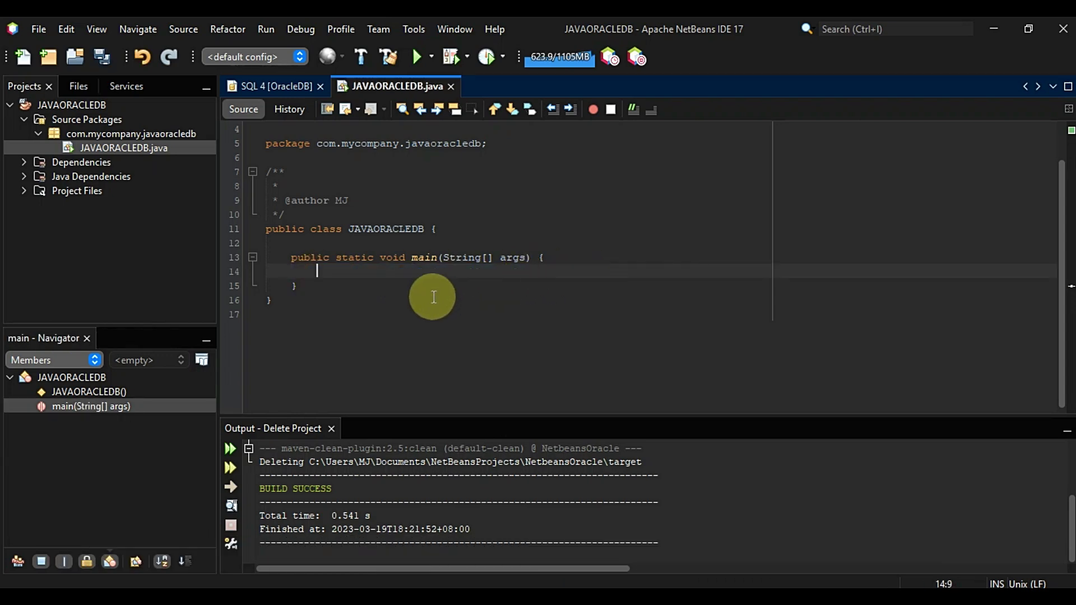
{"action": "type", "text": "try{"}
{"action": "key", "text": "Return"}
{"action": "key", "text": "Down"}
{"action": "type", "text": "catch ("}
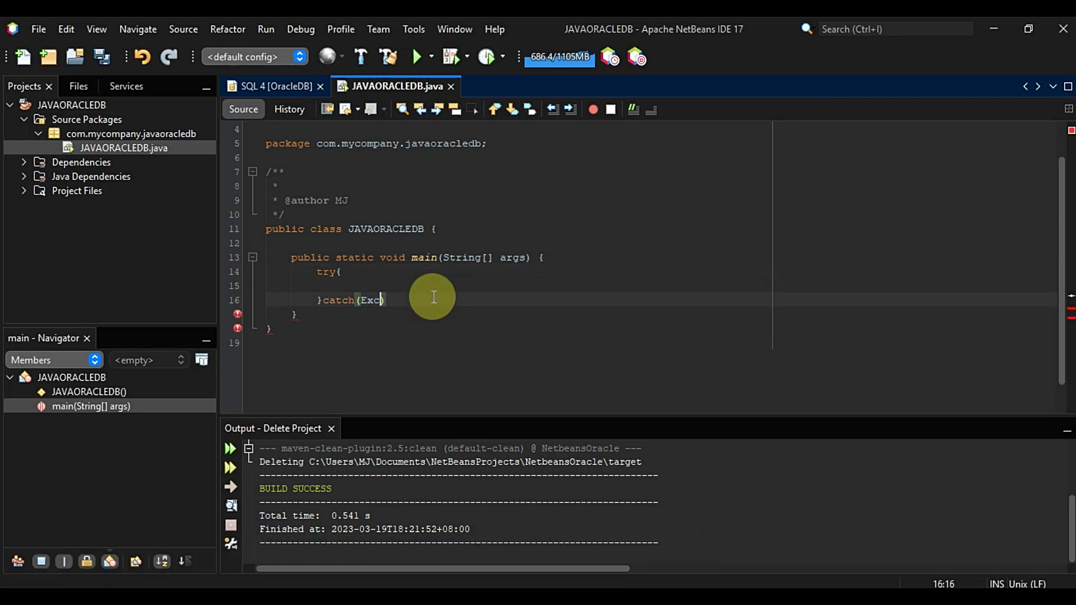
{"action": "type", "text": "Exception e){"}
{"action": "key", "text": "Return"}
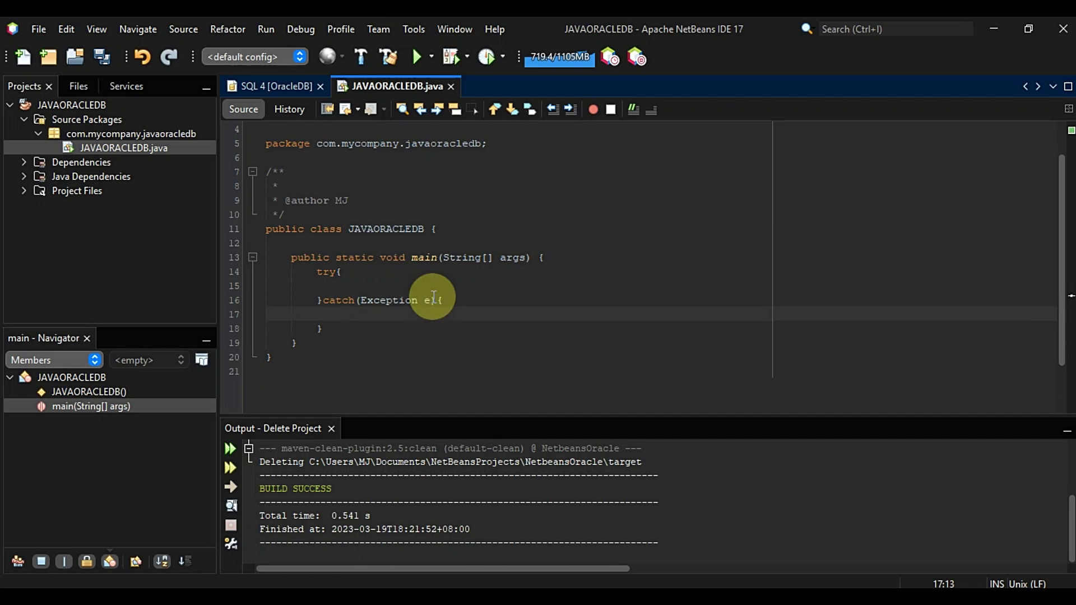
Make the catch body call JOptionPane.showMessageDialog(null, e)
{"action": "type", "text": "JOptionPane.showMe"}
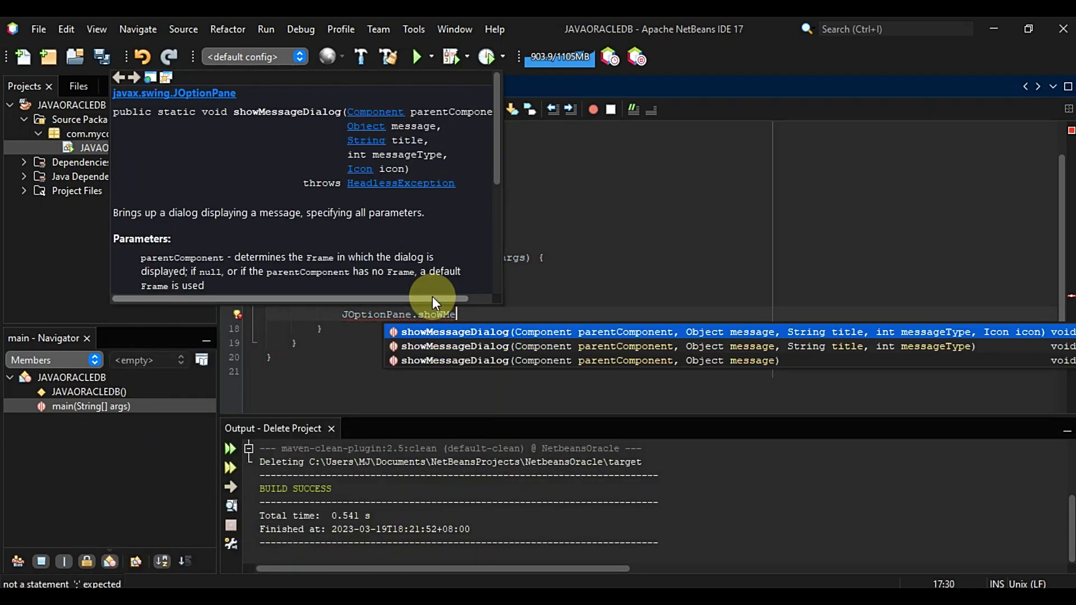
{"action": "key", "text": "Return"}
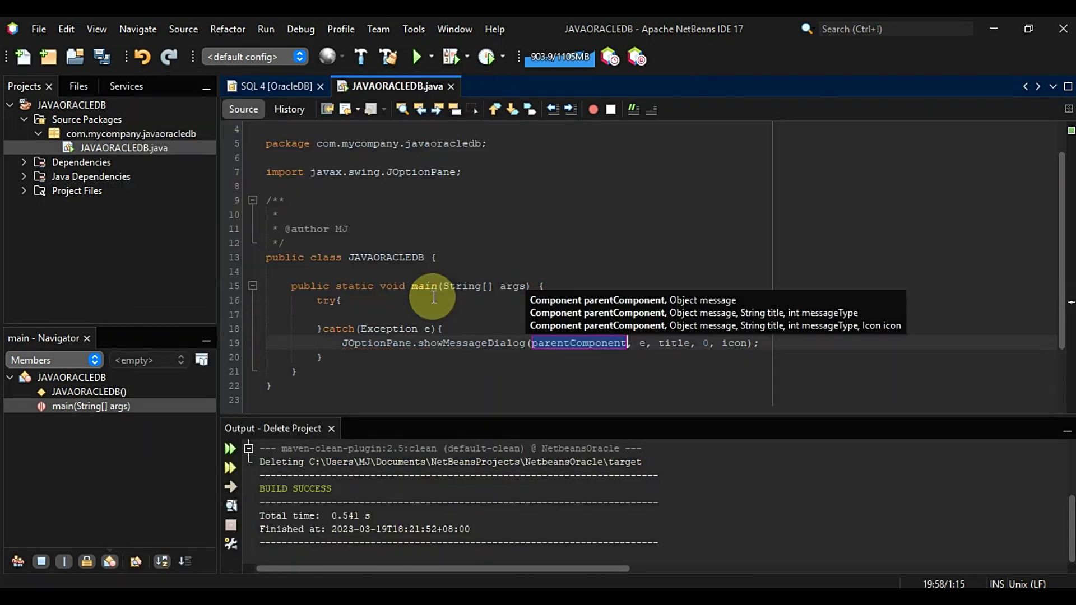
{"action": "type", "text": "null"}
{"action": "left_click_drag", "start_coordinate": [851, 342], "coordinate": [693, 341]}
{"action": "key", "text": "BackSpace"}
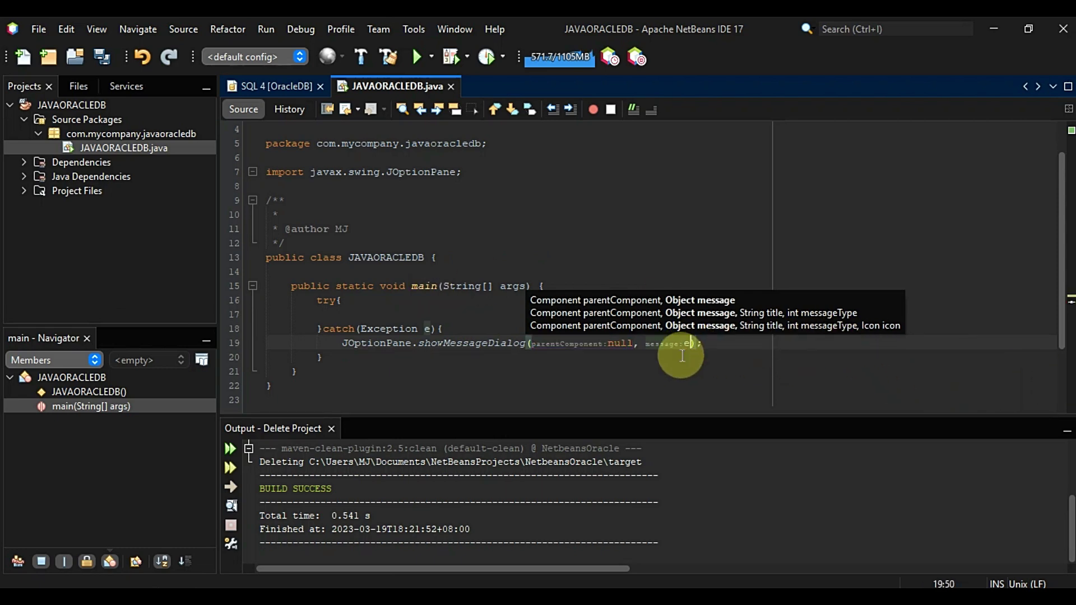
{"action": "left_click", "coordinate": [480, 329]}
Begin typing a comment on a new line inside the try block
{"action": "left_click", "coordinate": [413, 303]}
{"action": "key", "text": "Return"}
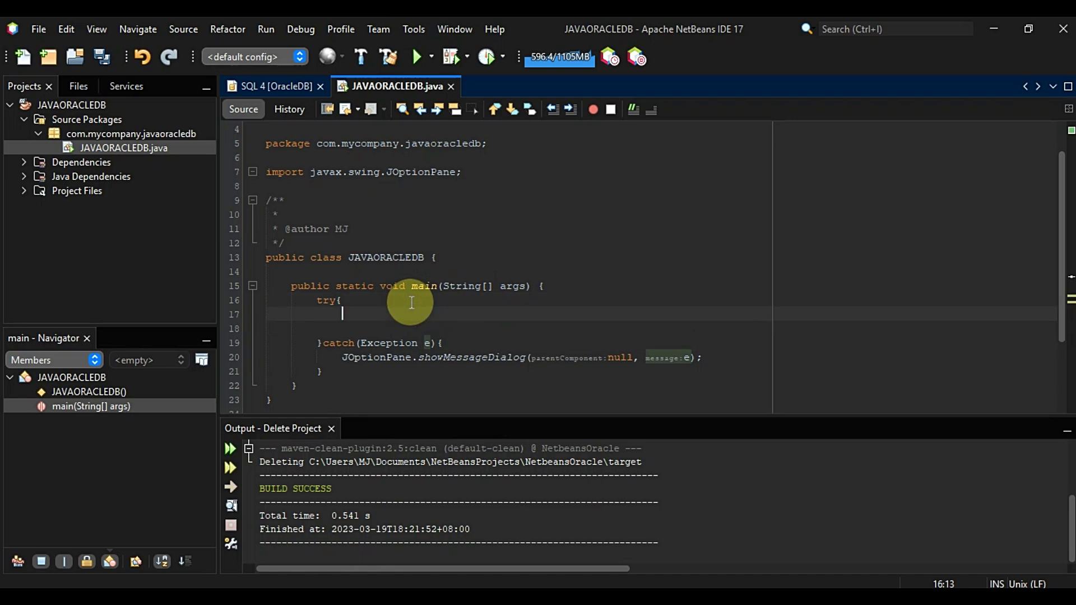
{"action": "type", "text": "c"}
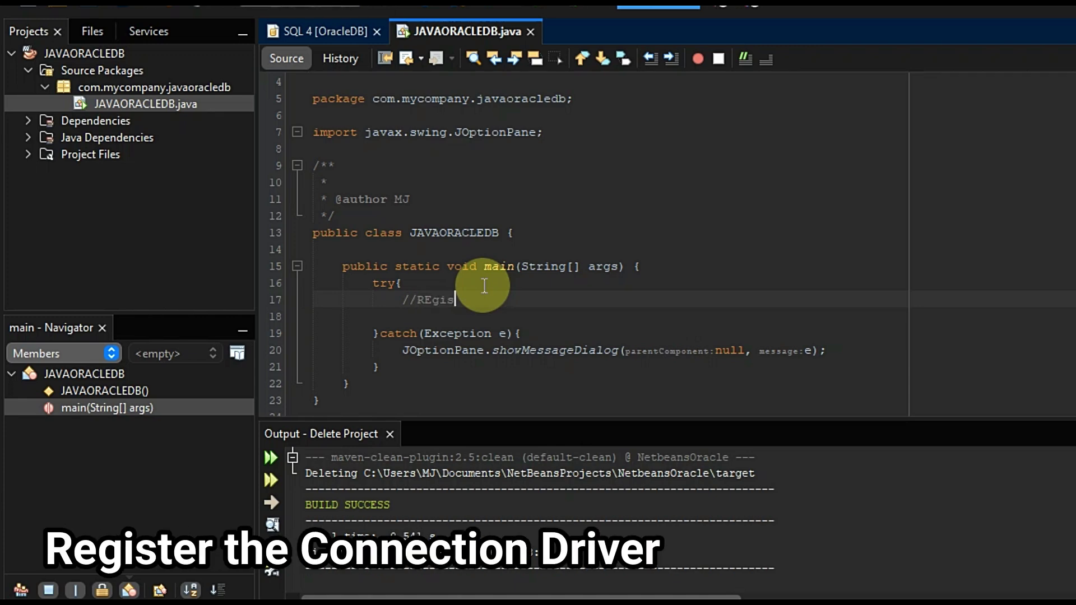
{"action": "key", "text": "BackSpace"}
{"action": "key", "text": "BackSpace"}
{"action": "key", "text": "BackSpace"}
{"action": "type", "text": "eg"}
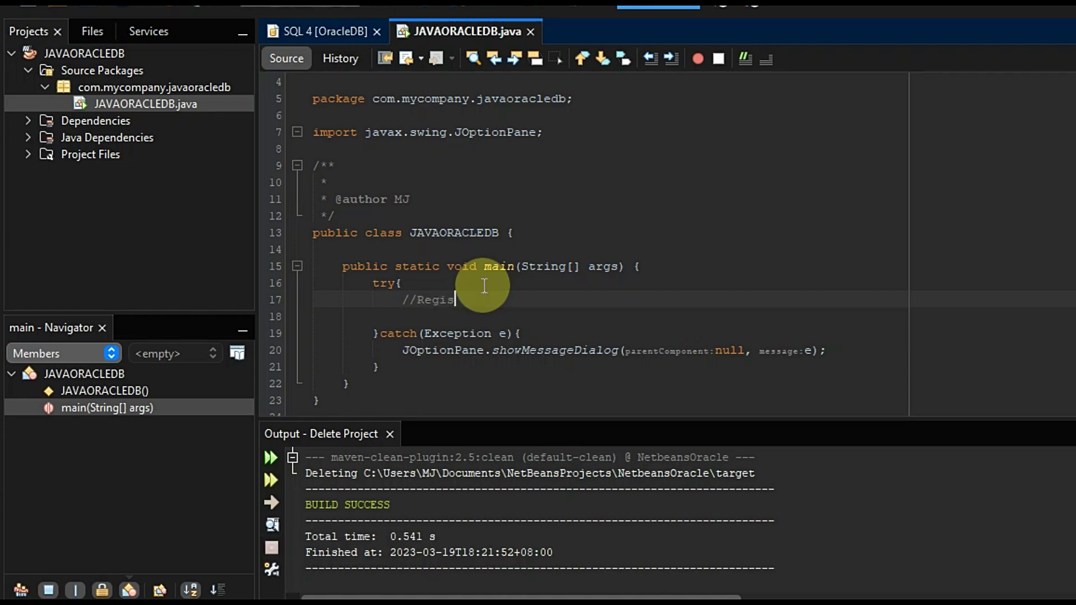